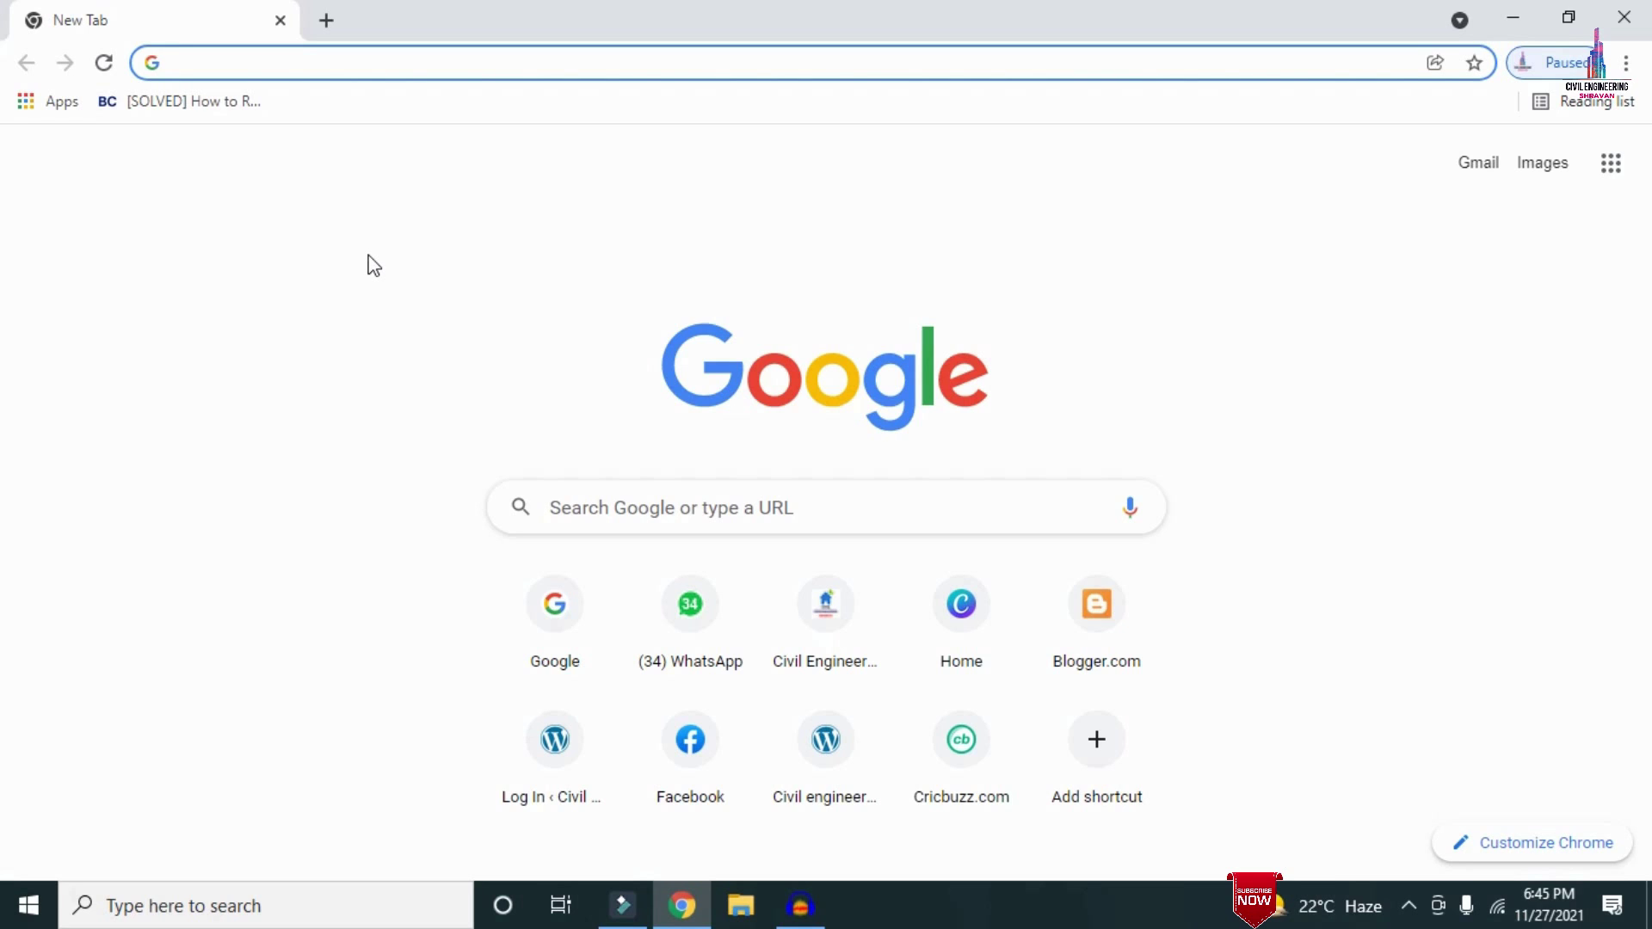
- Paste civilbasics123.com into Chrome's address bar and load the site
type("http://civilbasics123.com/")
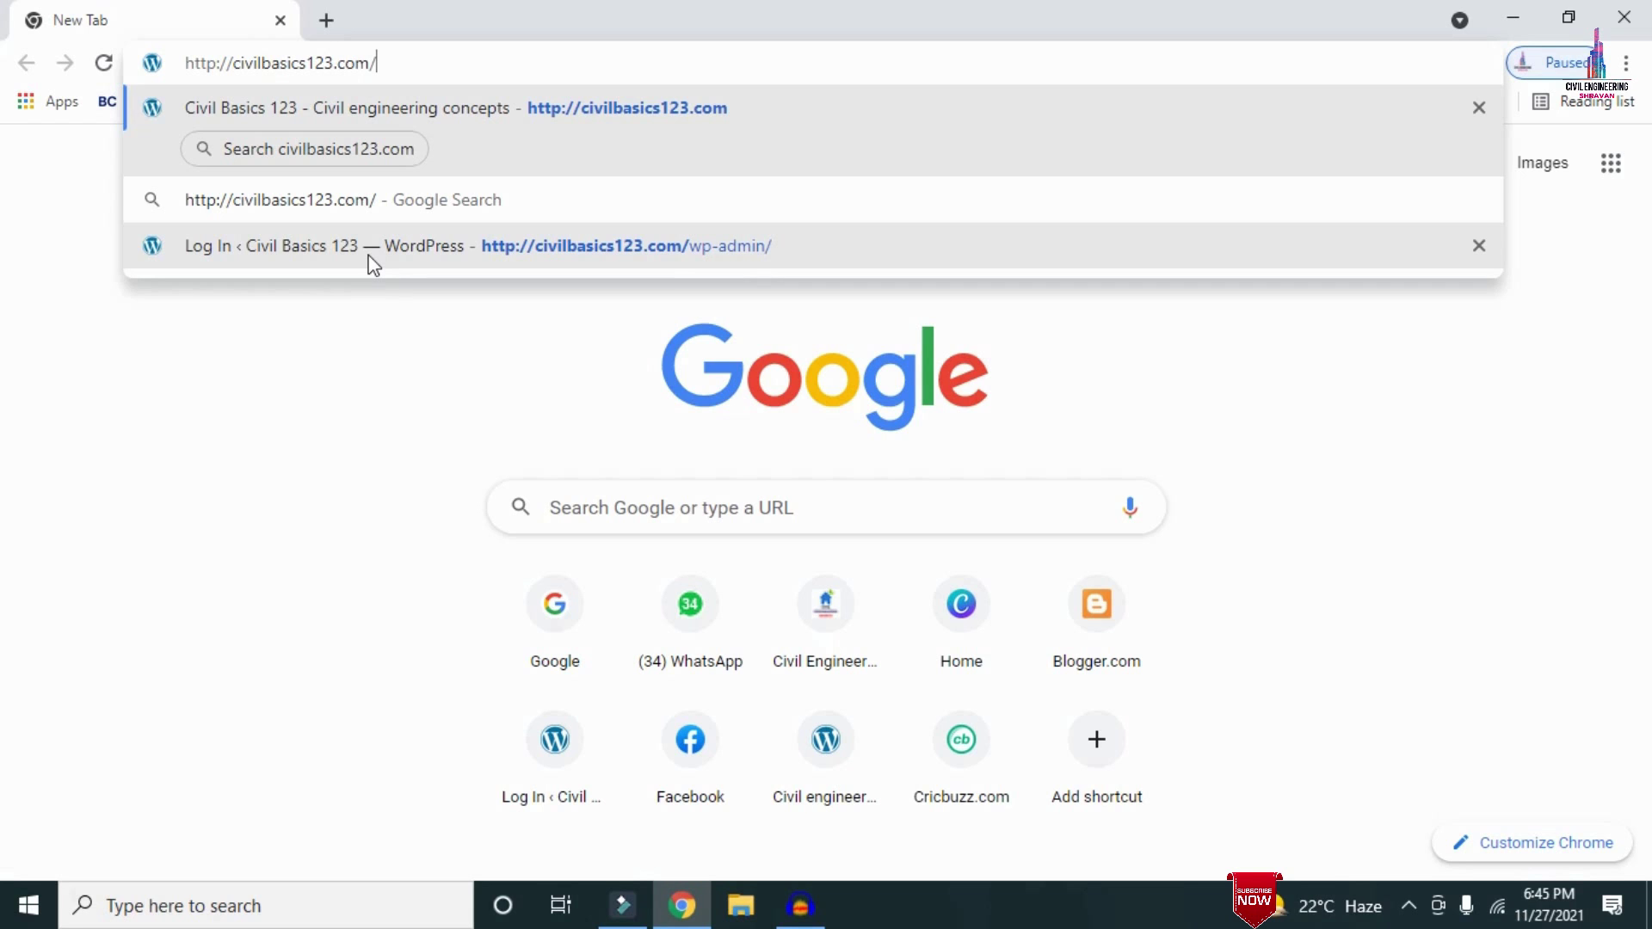
key("Return")
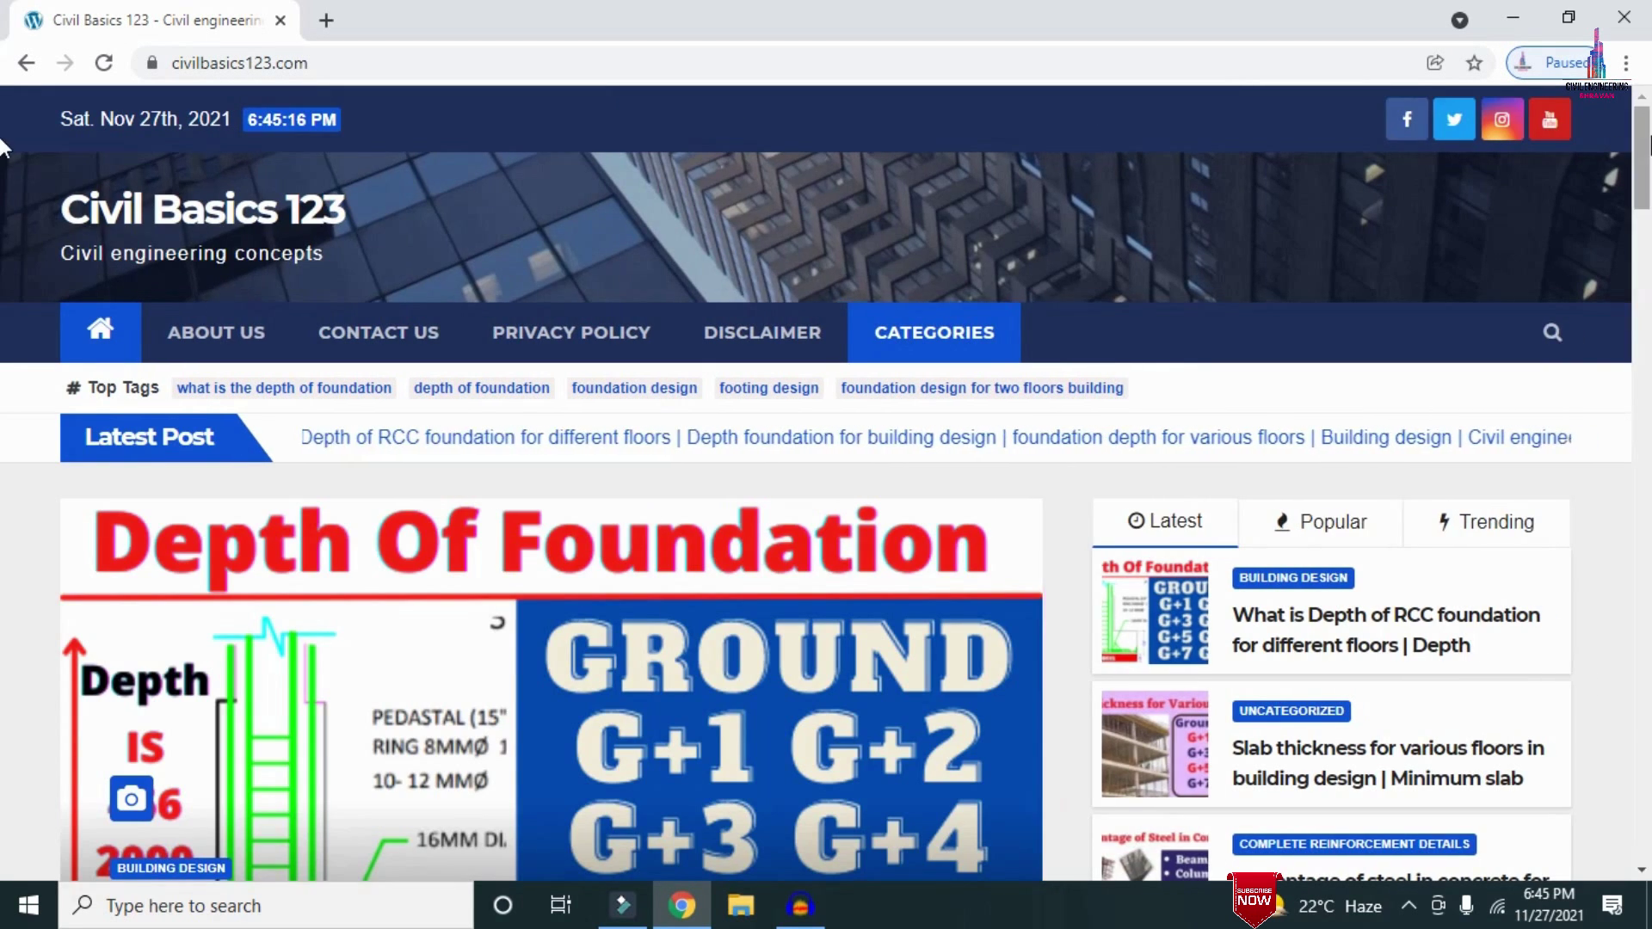
- Scroll down through the Civil Basics 123 post list and back up
scroll(2, 146, "down", 6)
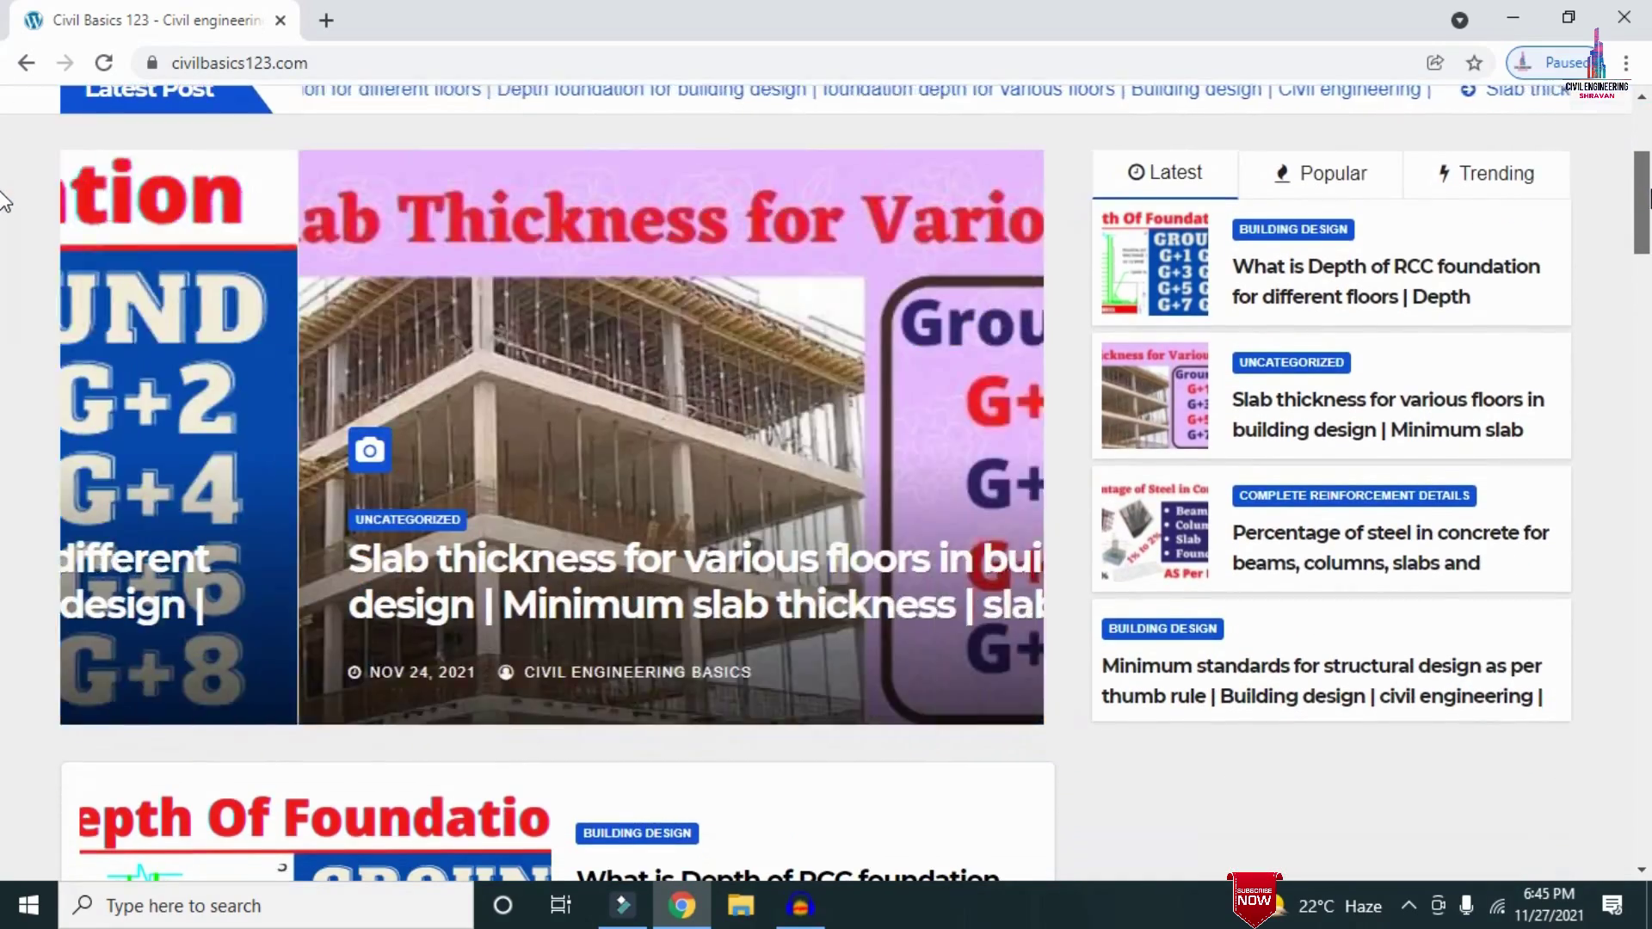
scroll(4, 258, "down", 3)
scroll(4, 258, "up", 9)
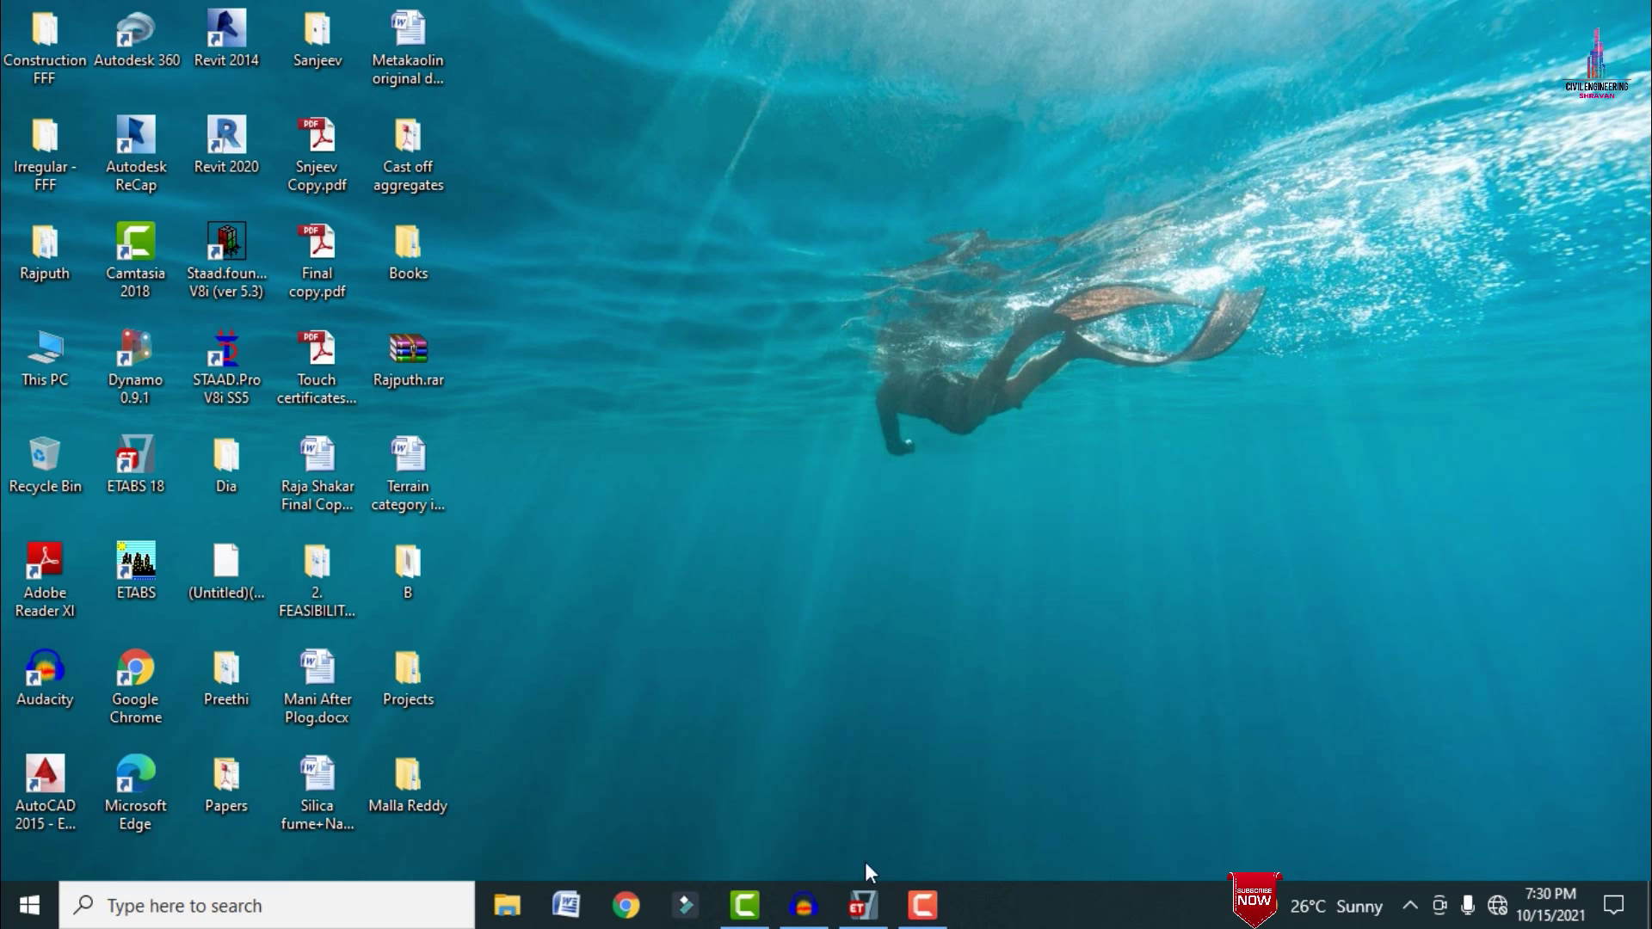
- Restore the ETABS window with the IRRegular model from the taskbar
left_click(862, 905)
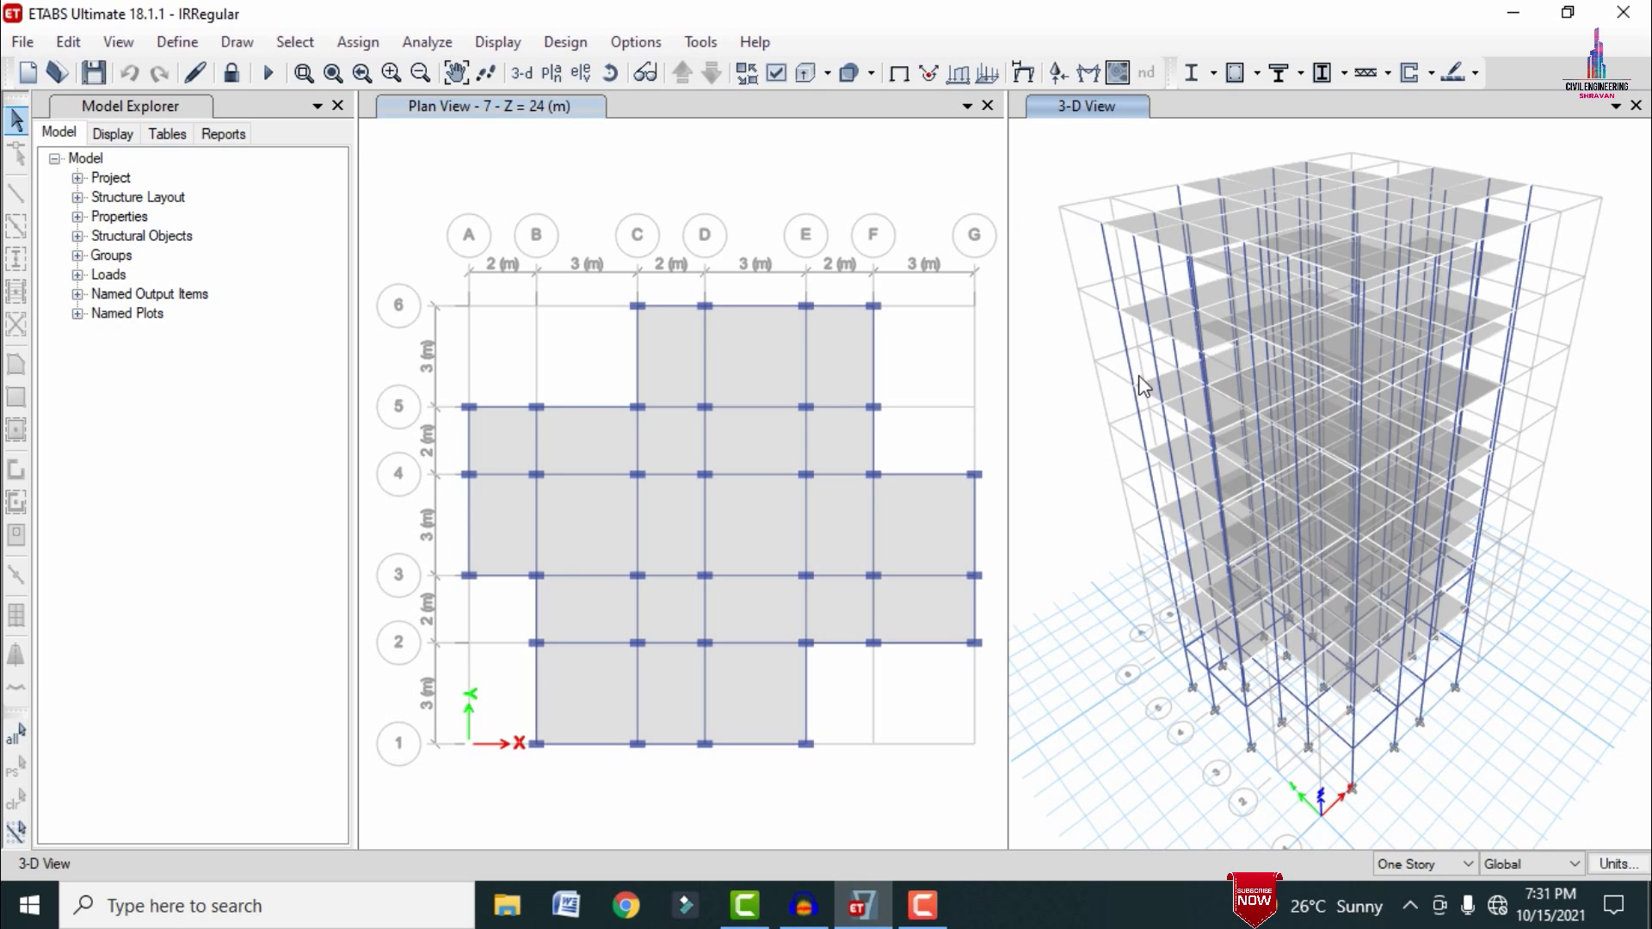
left_click(198, 45)
left_click(211, 81)
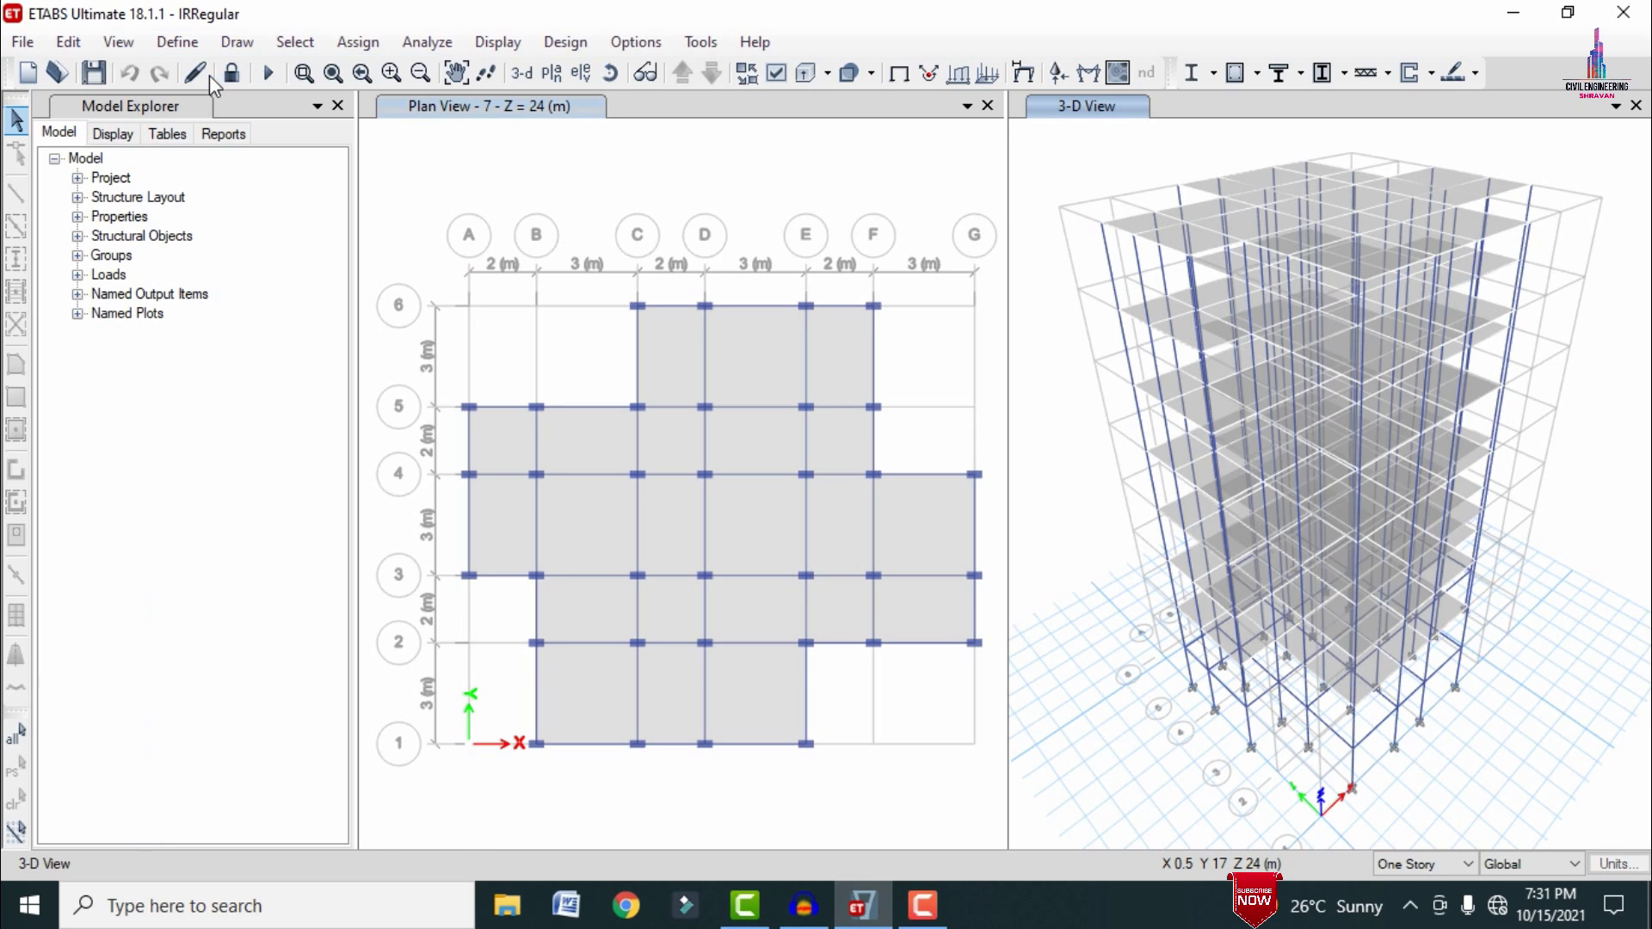
left_click(606, 379)
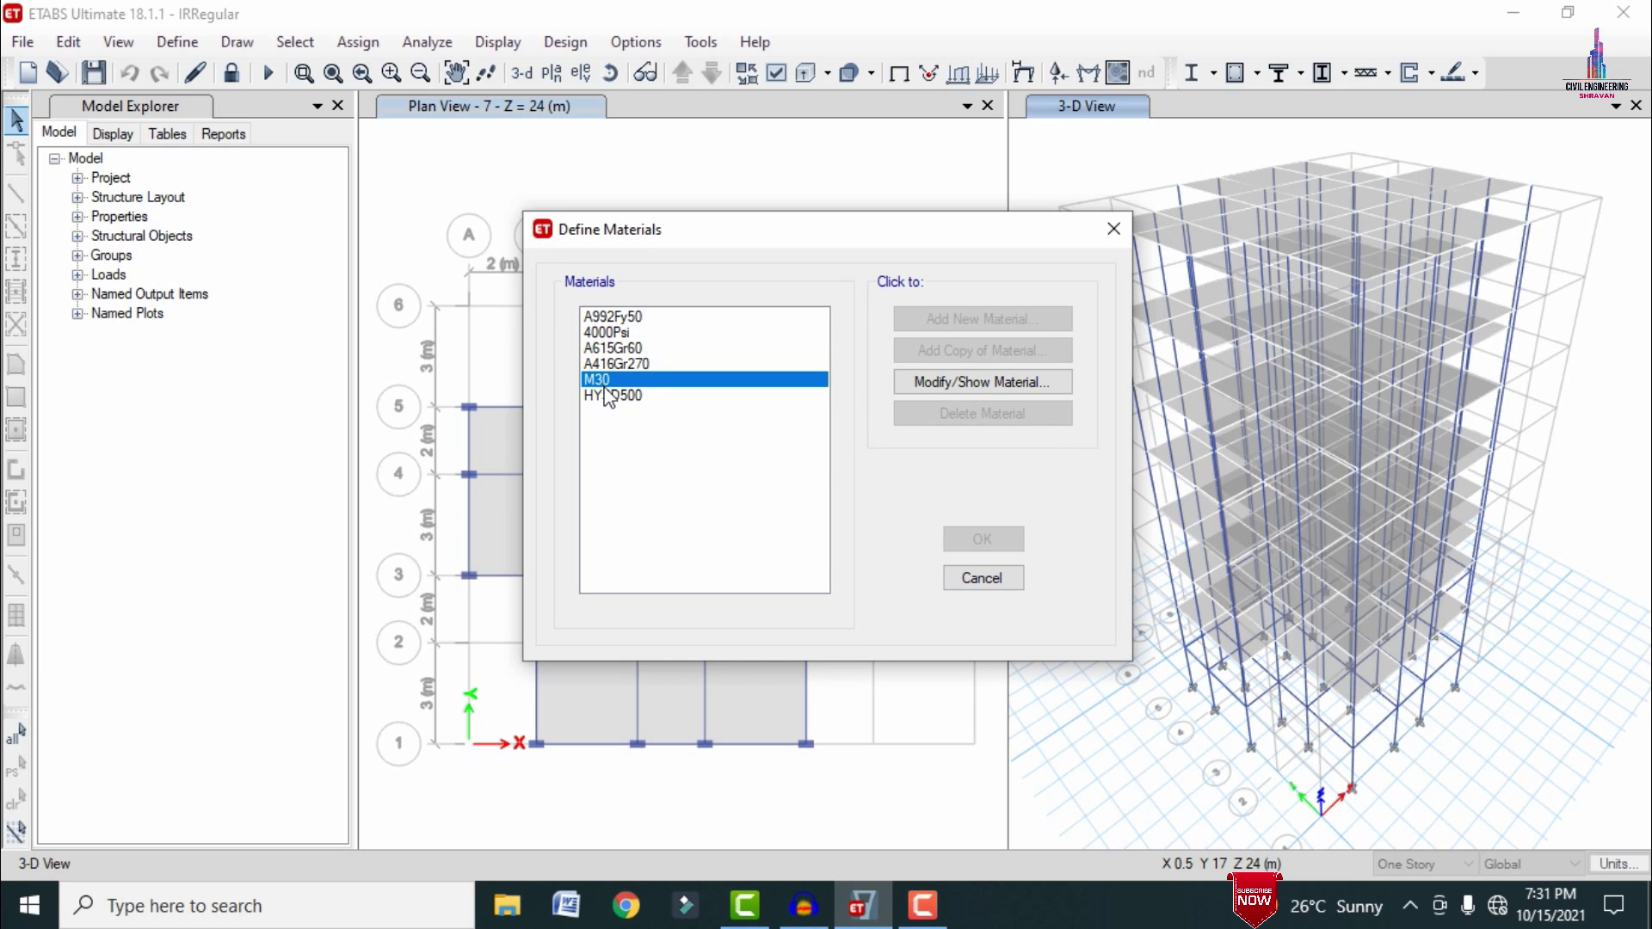
left_click(619, 413)
left_click(615, 400)
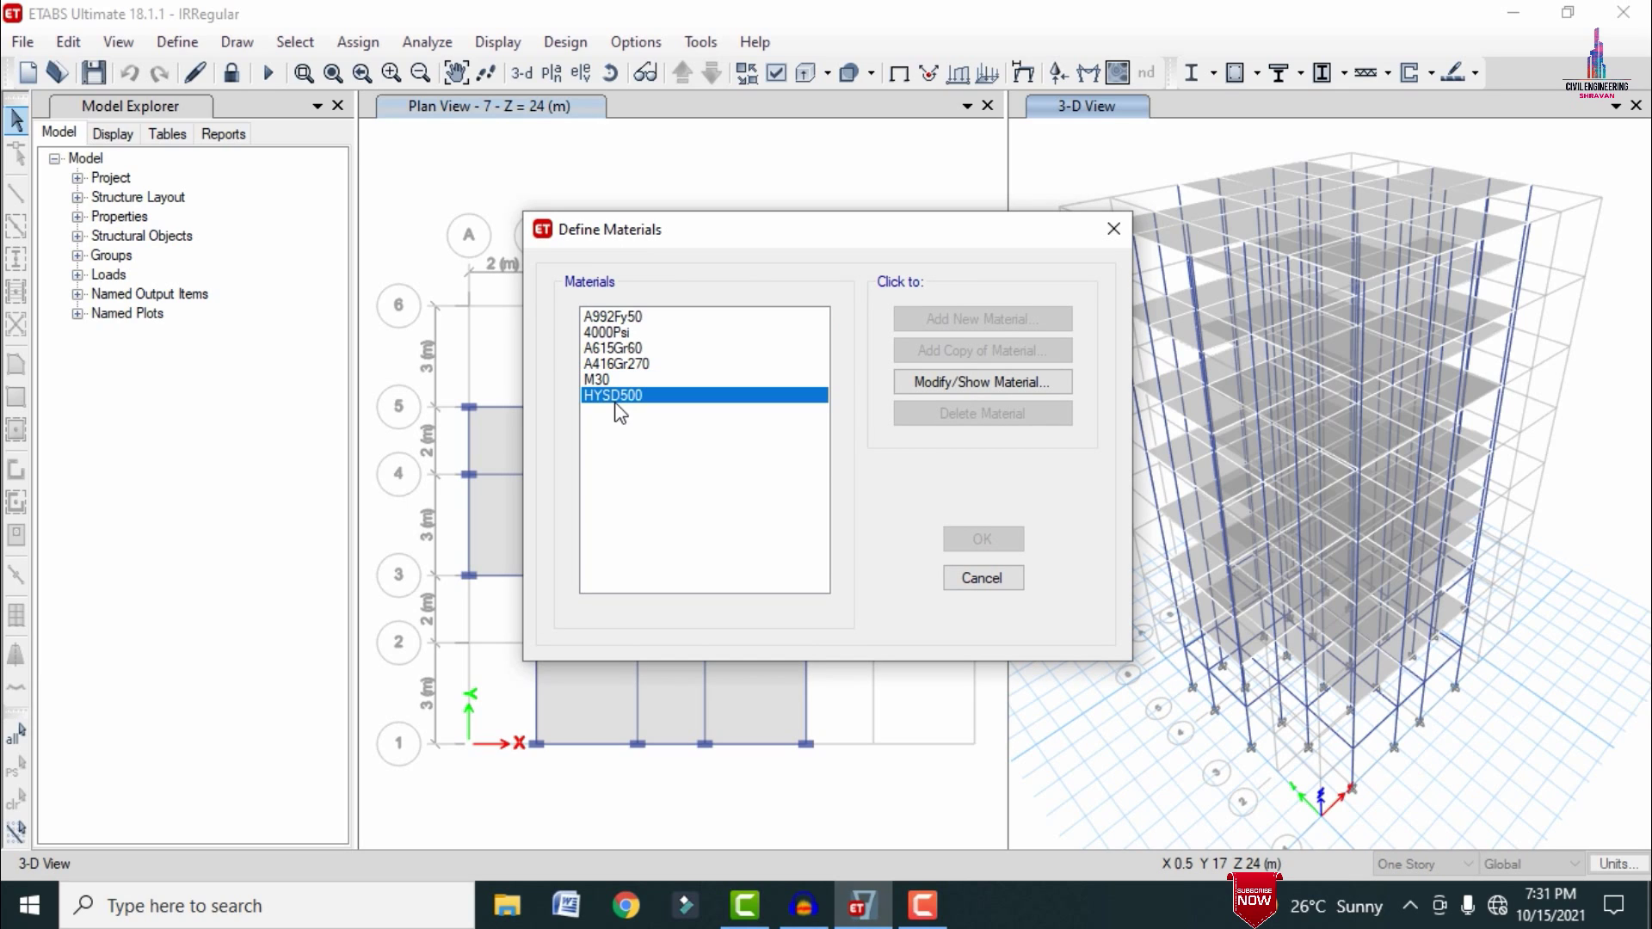
left_click(1008, 578)
left_click(178, 43)
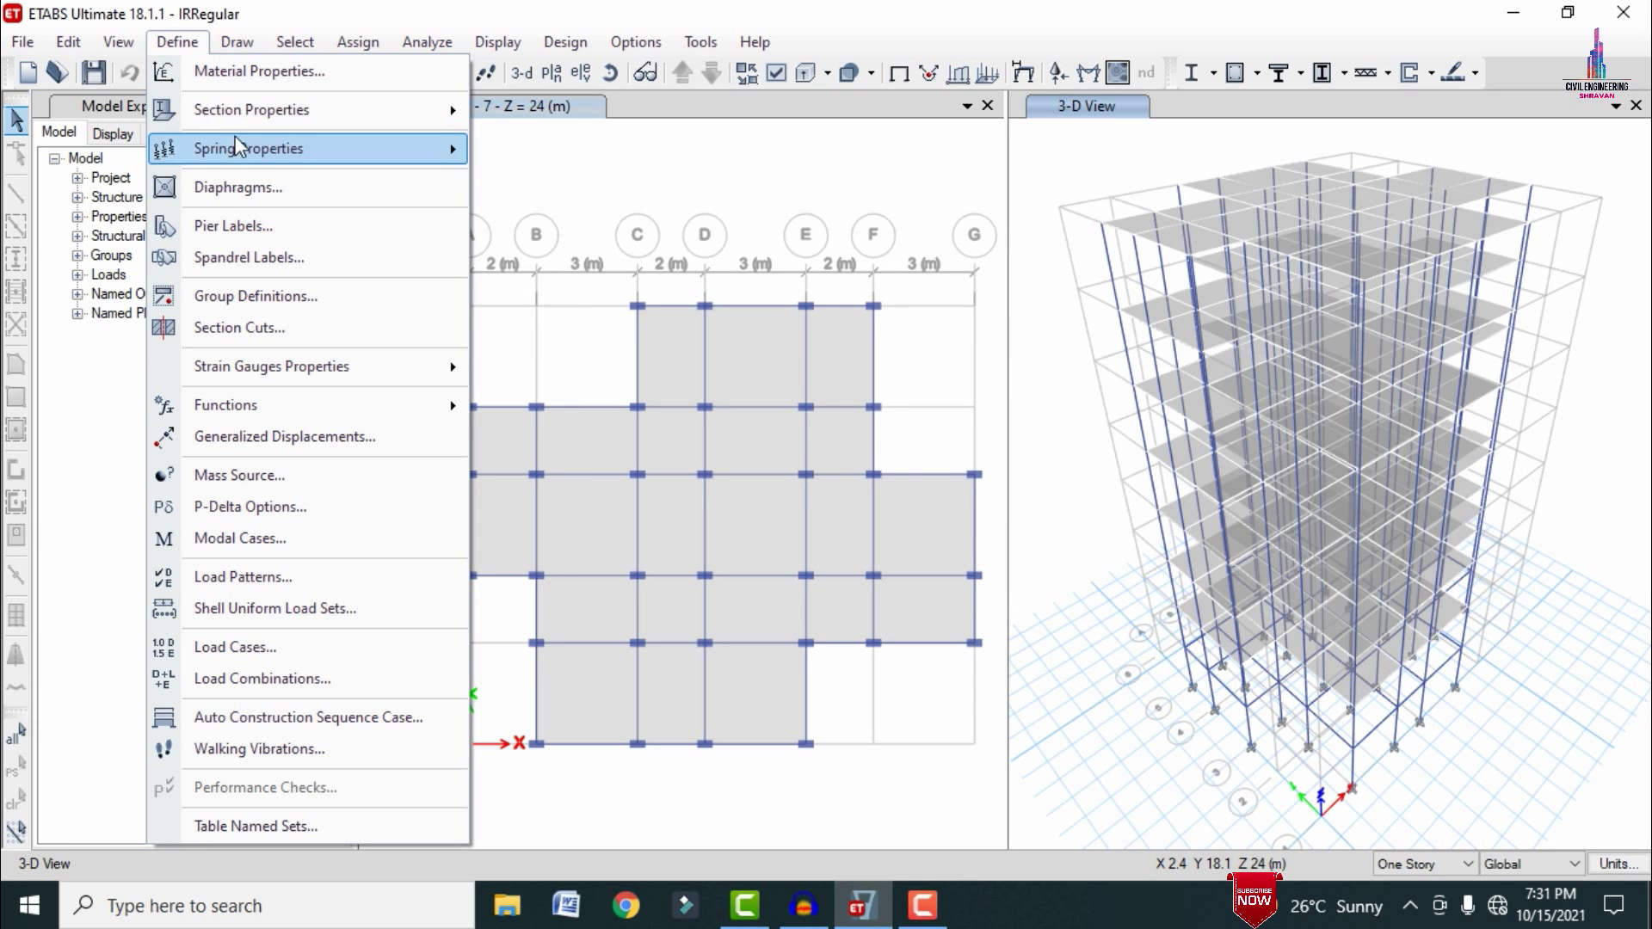
mouse_move(249, 110)
left_click(548, 123)
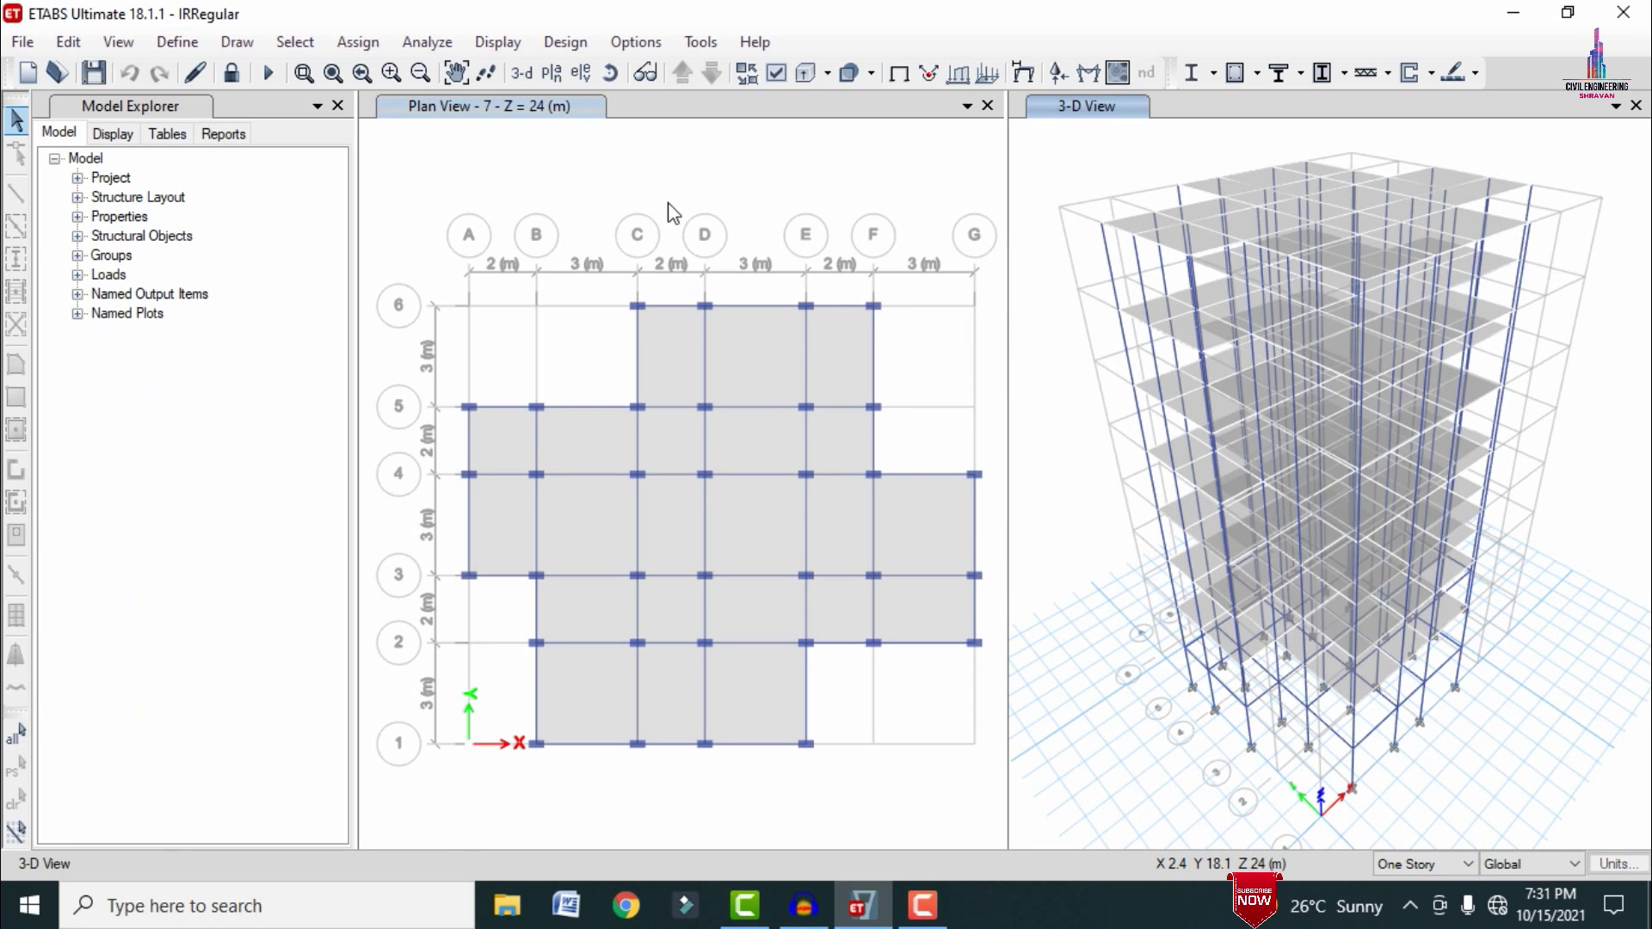
left_click(600, 381)
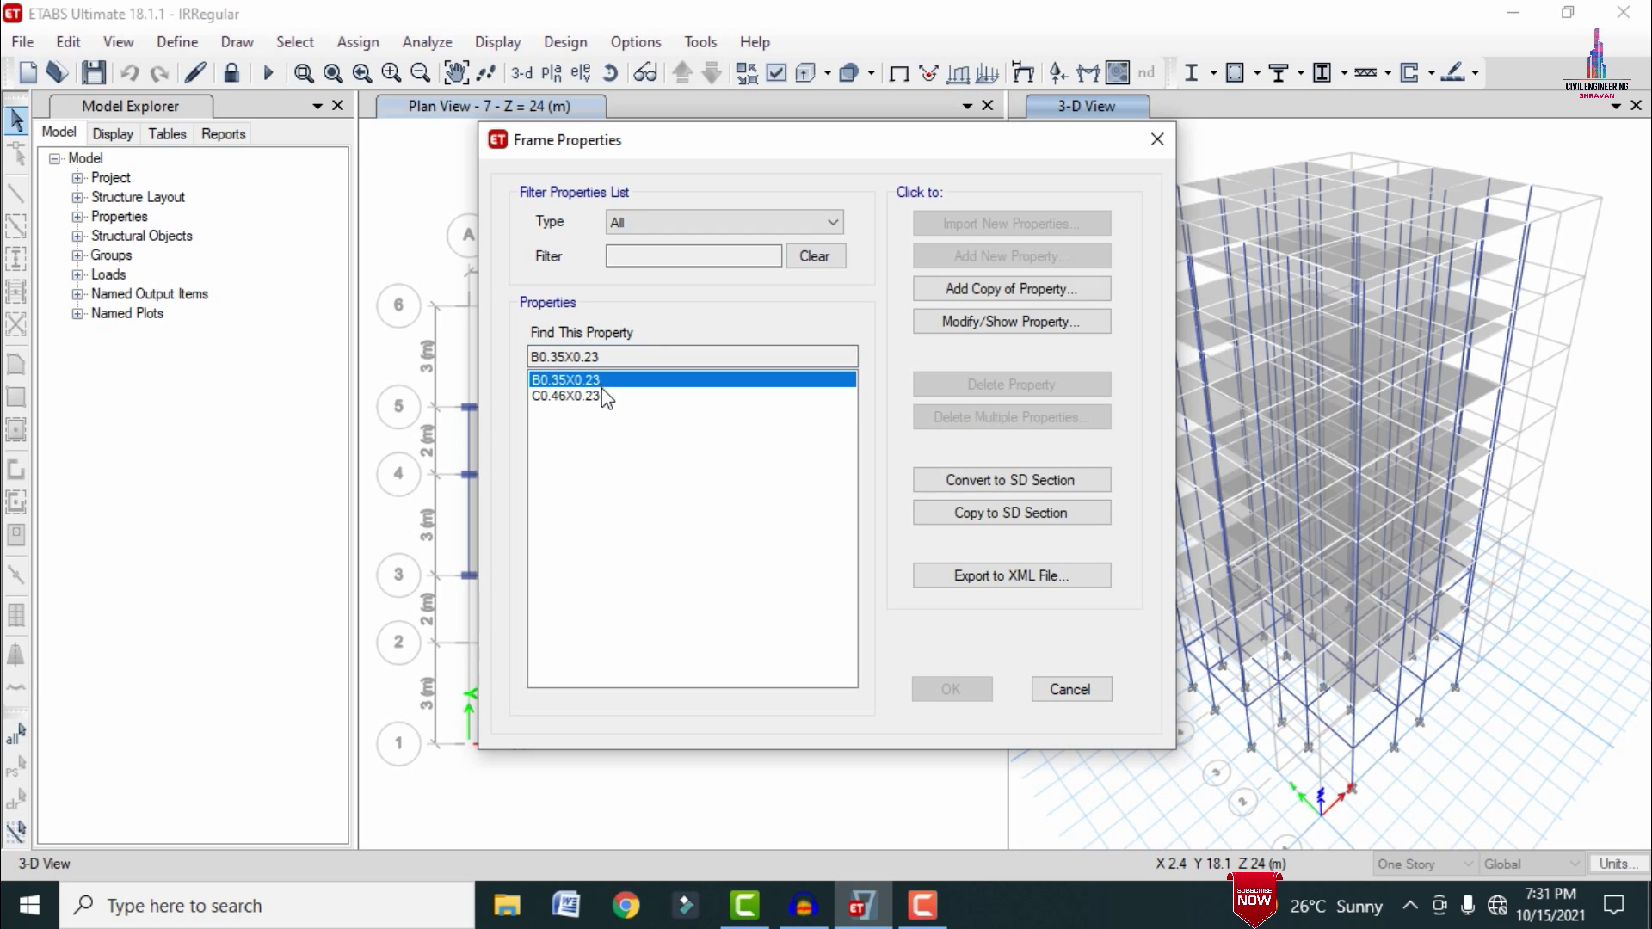
left_click(602, 395)
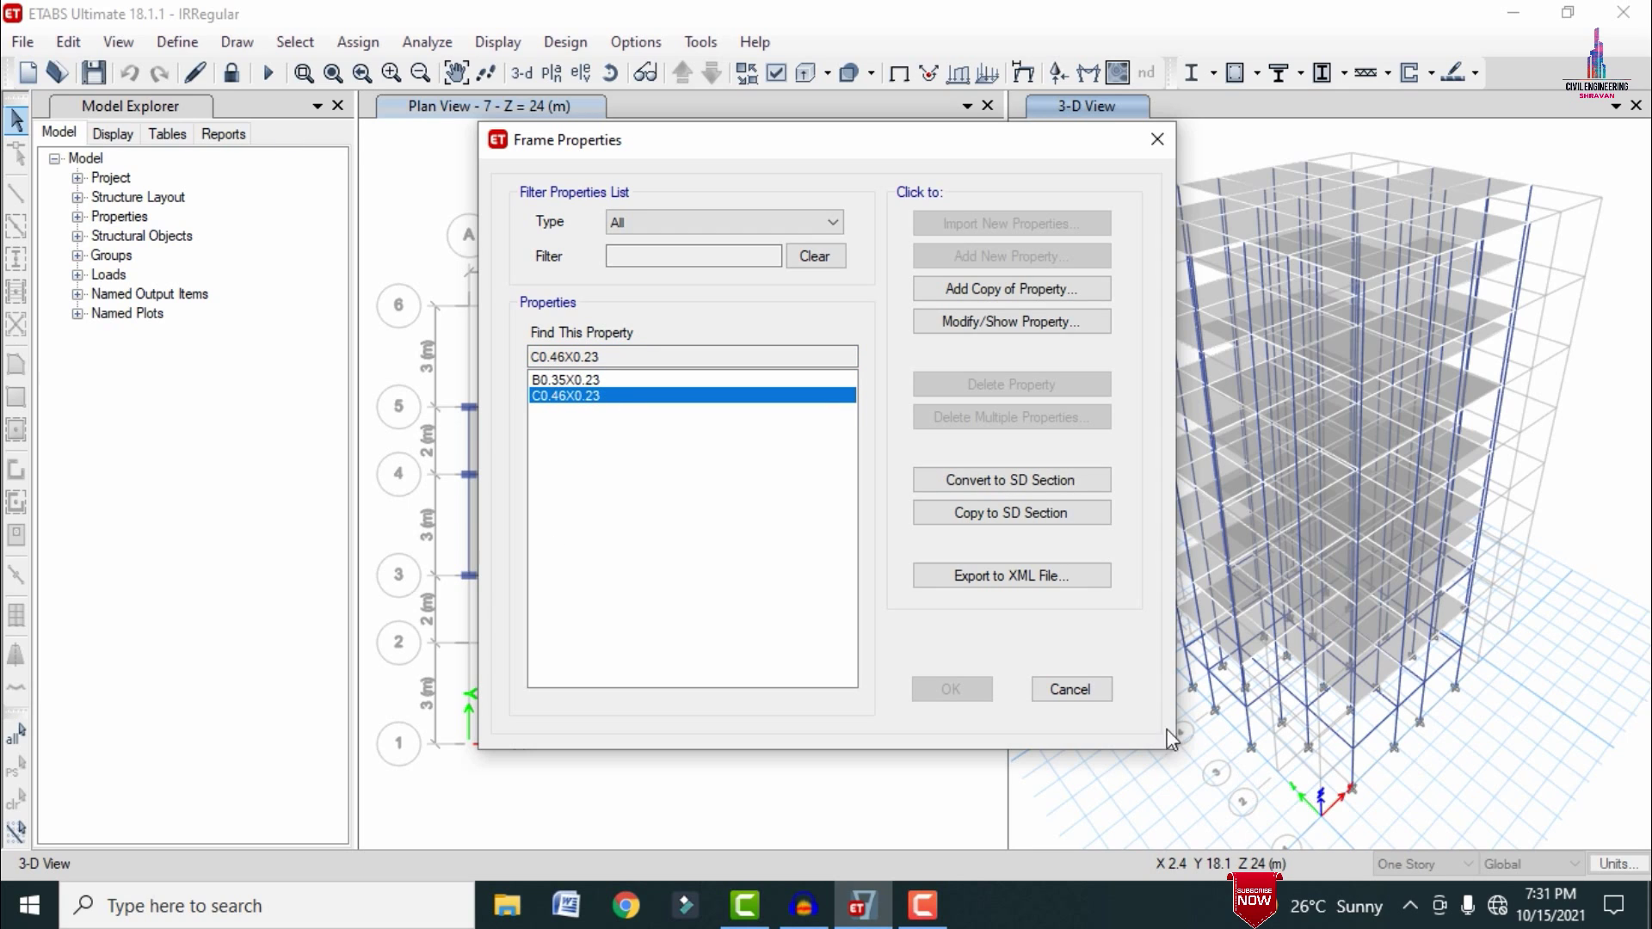
left_click(1081, 697)
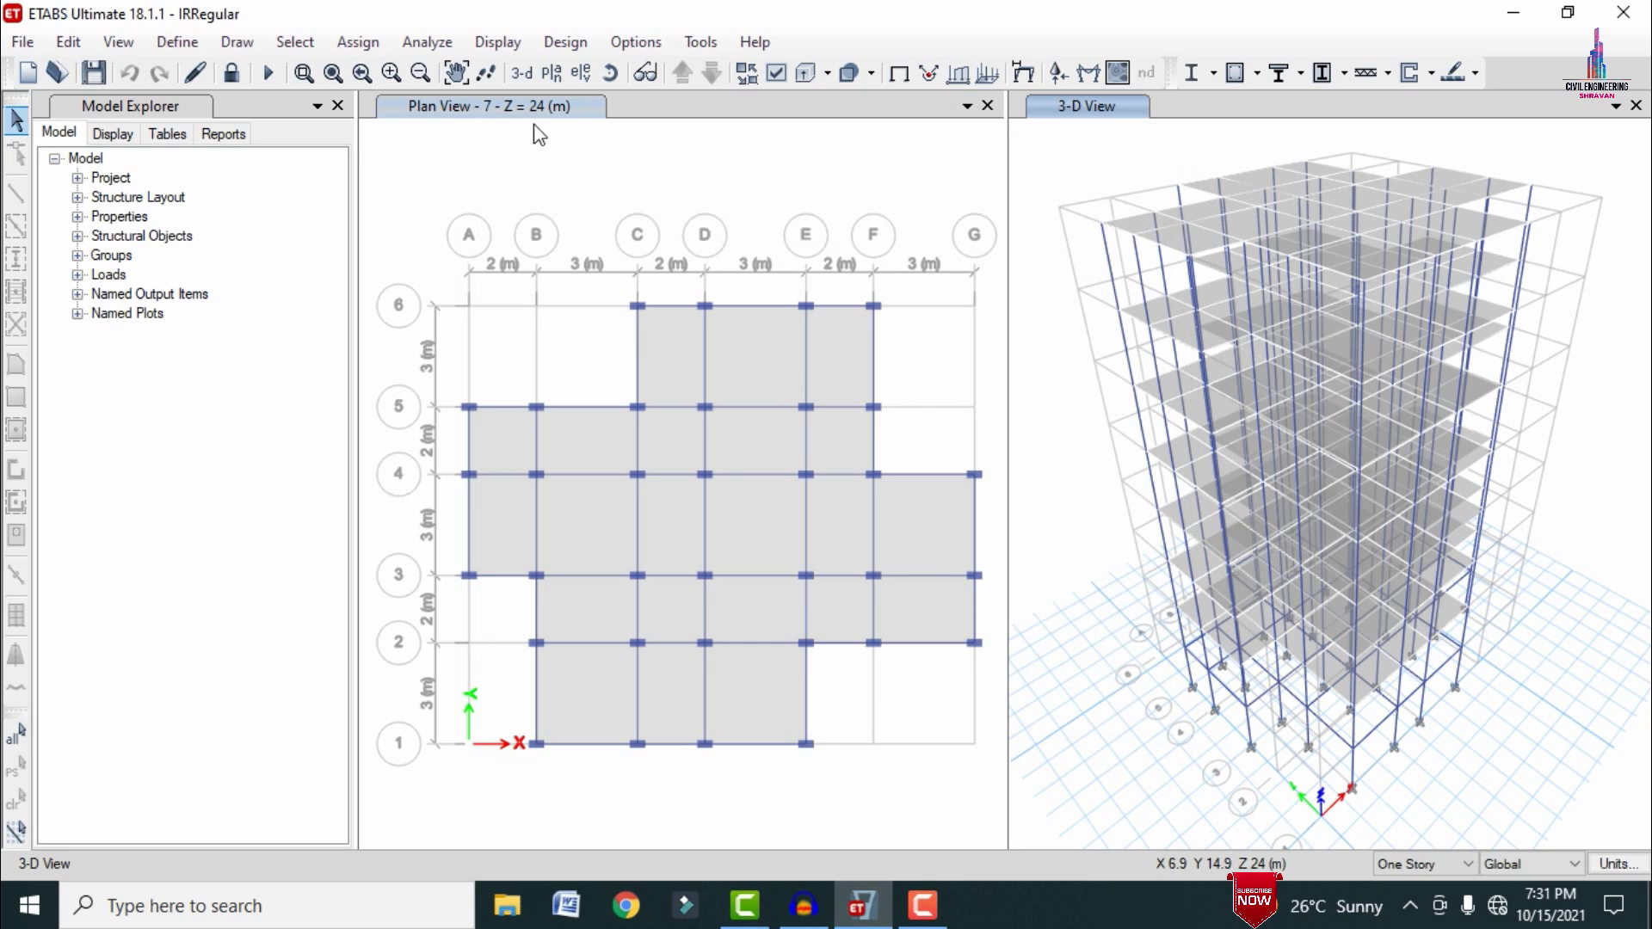
left_click(177, 41)
mouse_move(258, 110)
left_click(586, 188)
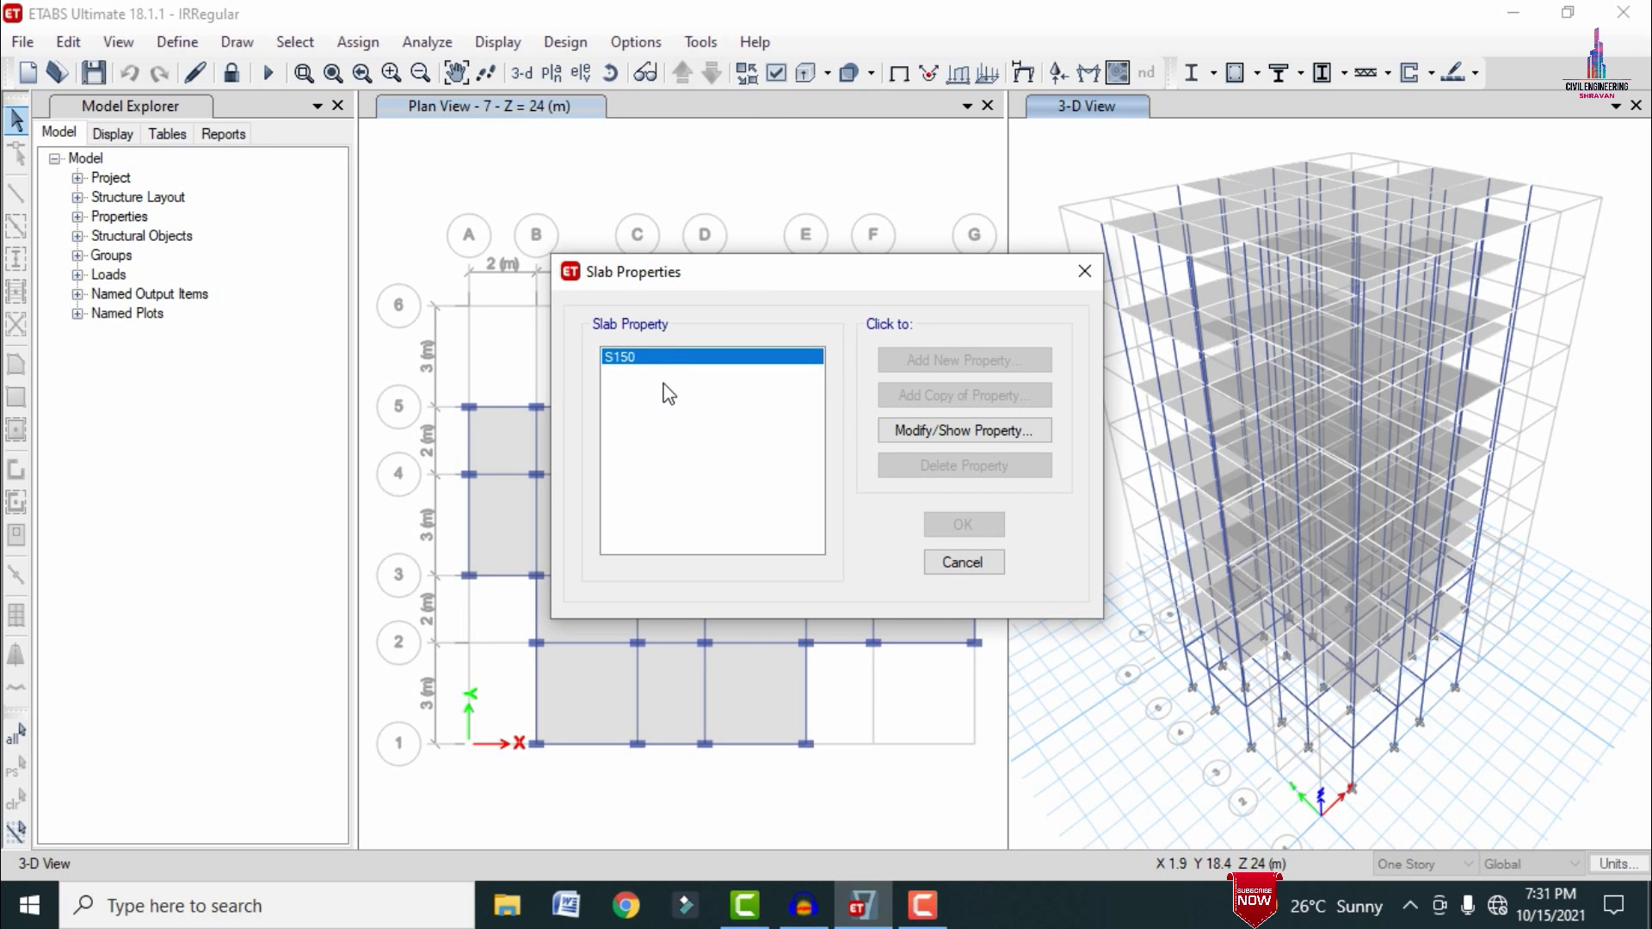
left_click(985, 564)
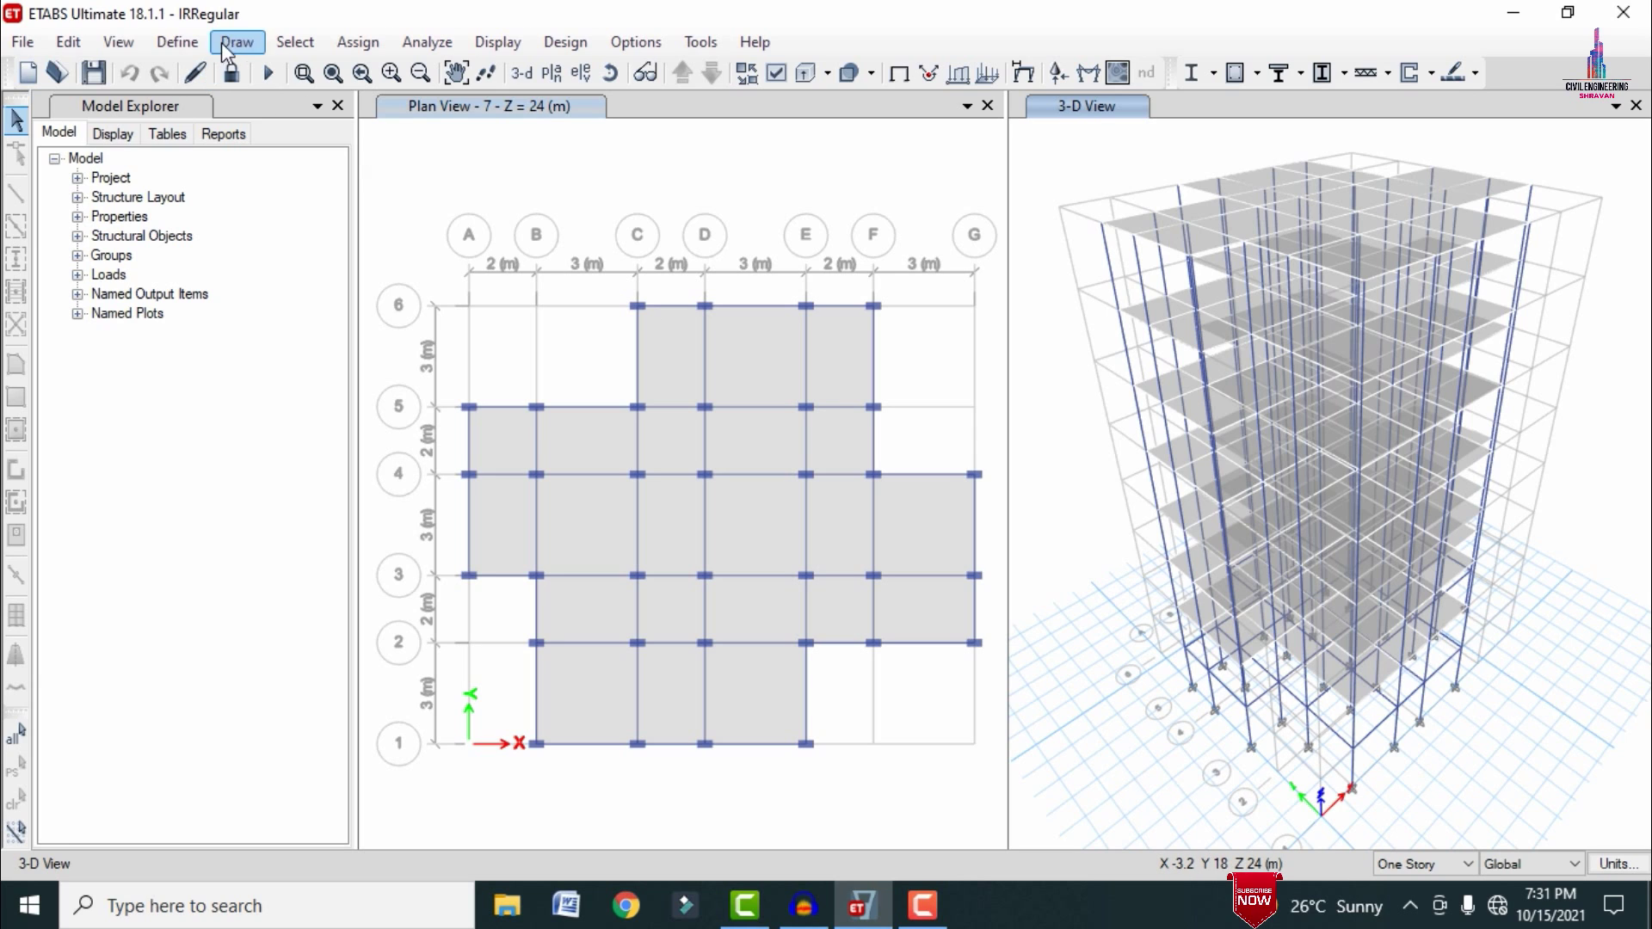
left_click(177, 41)
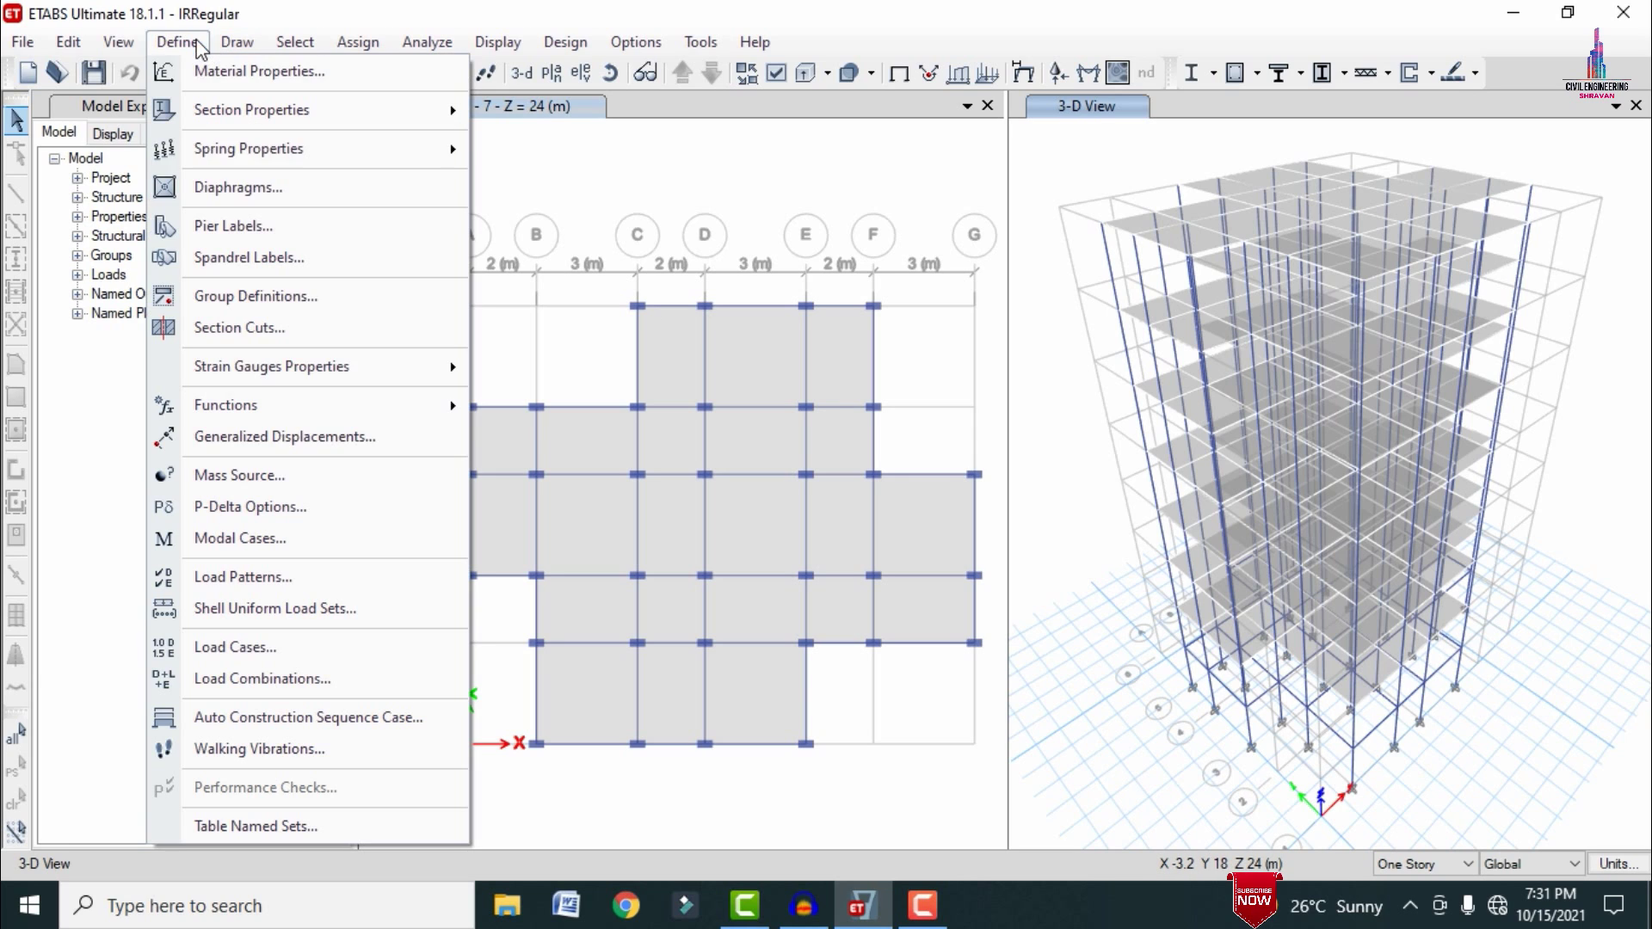
left_click(277, 575)
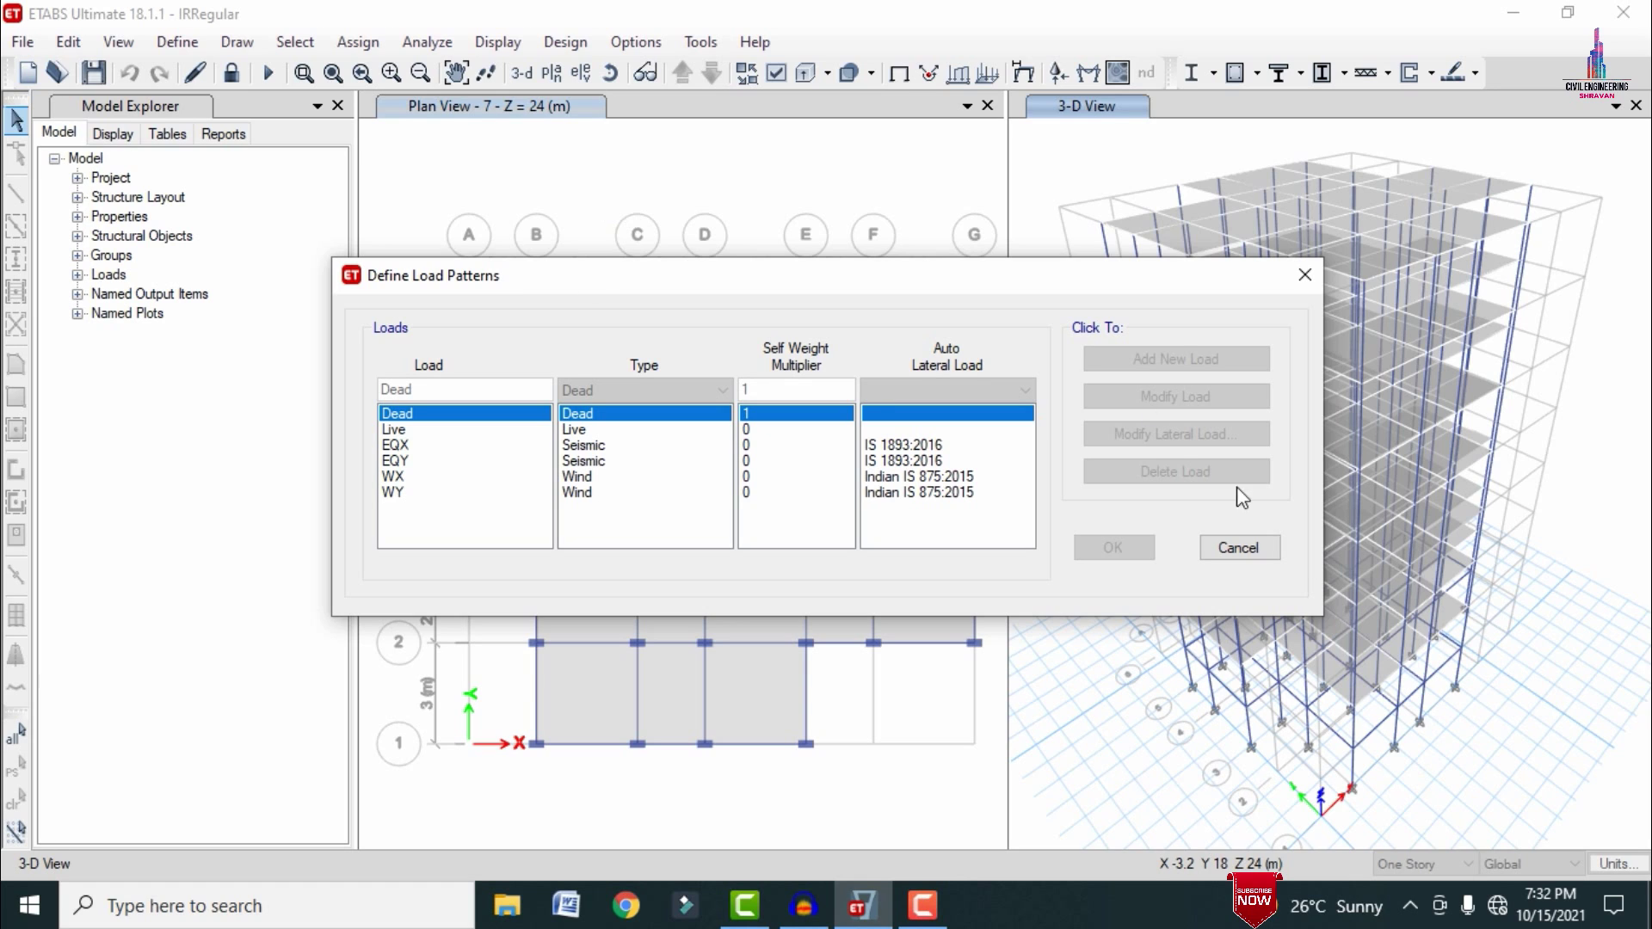
left_click(946, 445)
left_click(1123, 434)
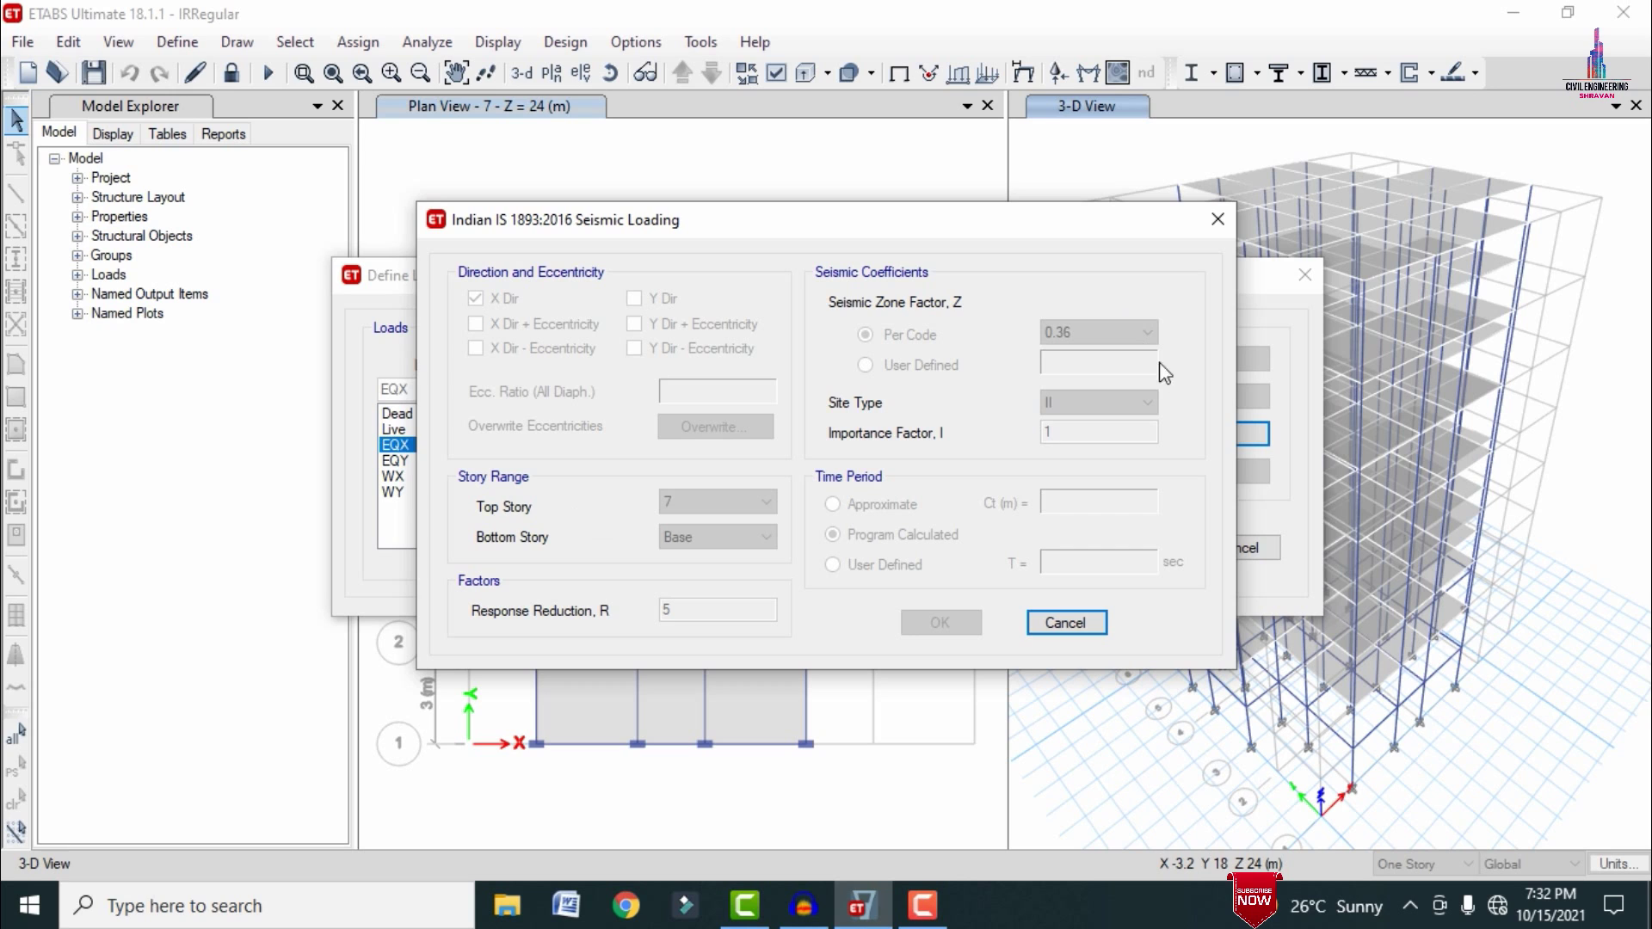
left_click(1065, 622)
left_click(1226, 550)
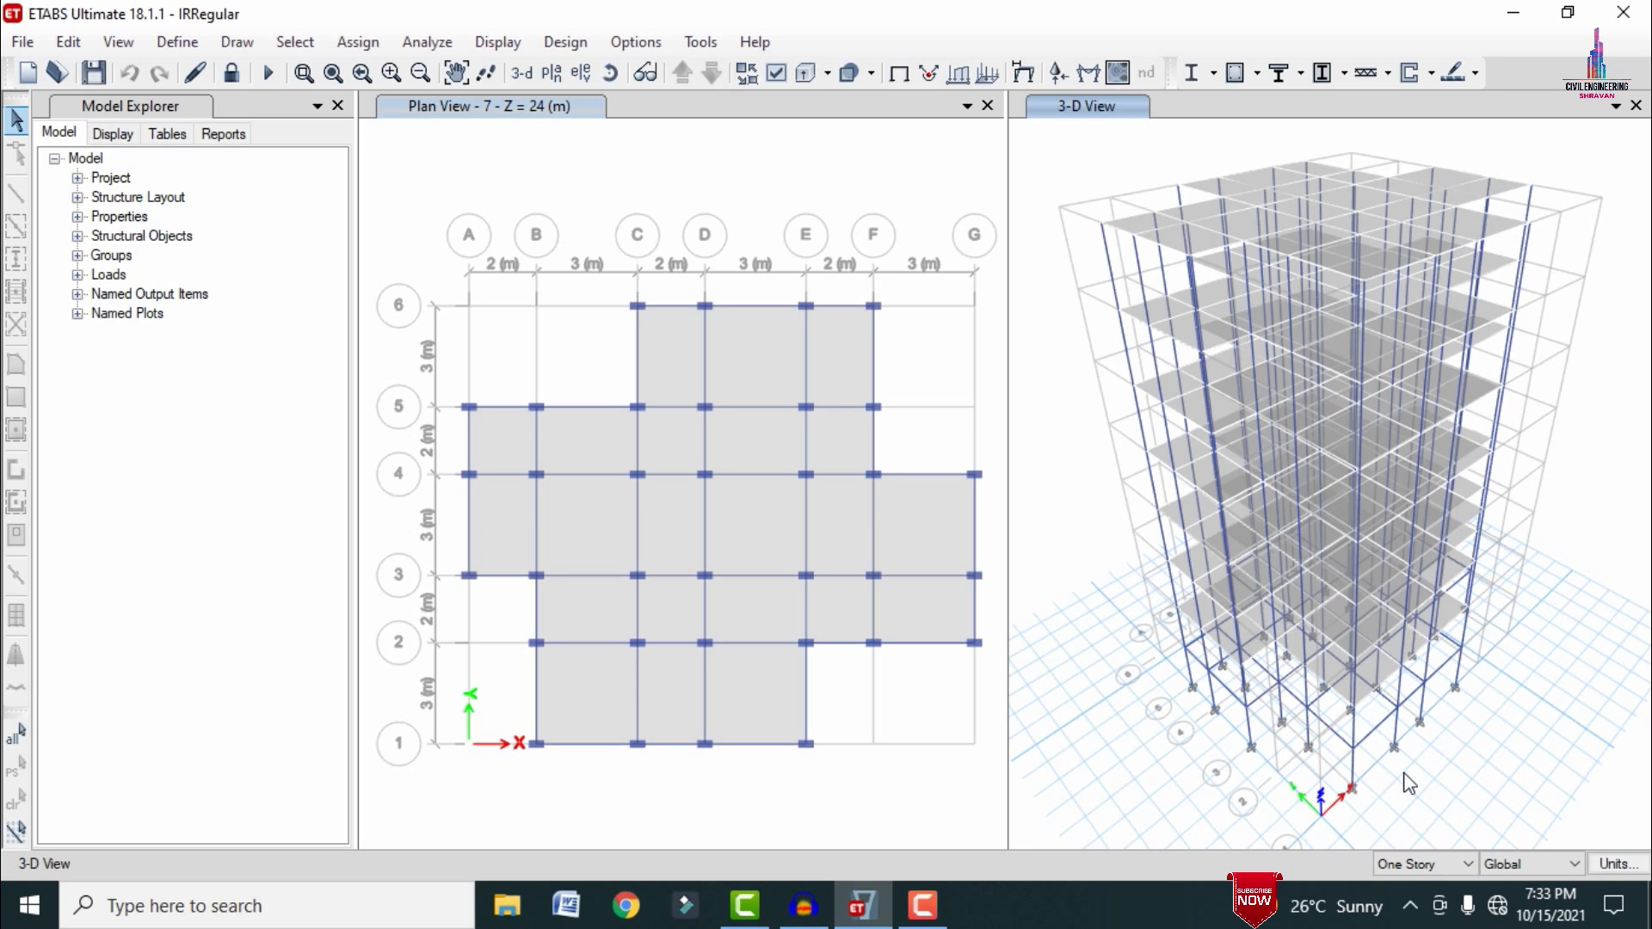
- Run the analysis on the IRRegular model, dismissing the no-load-cases warning
left_click(268, 72)
key("Return")
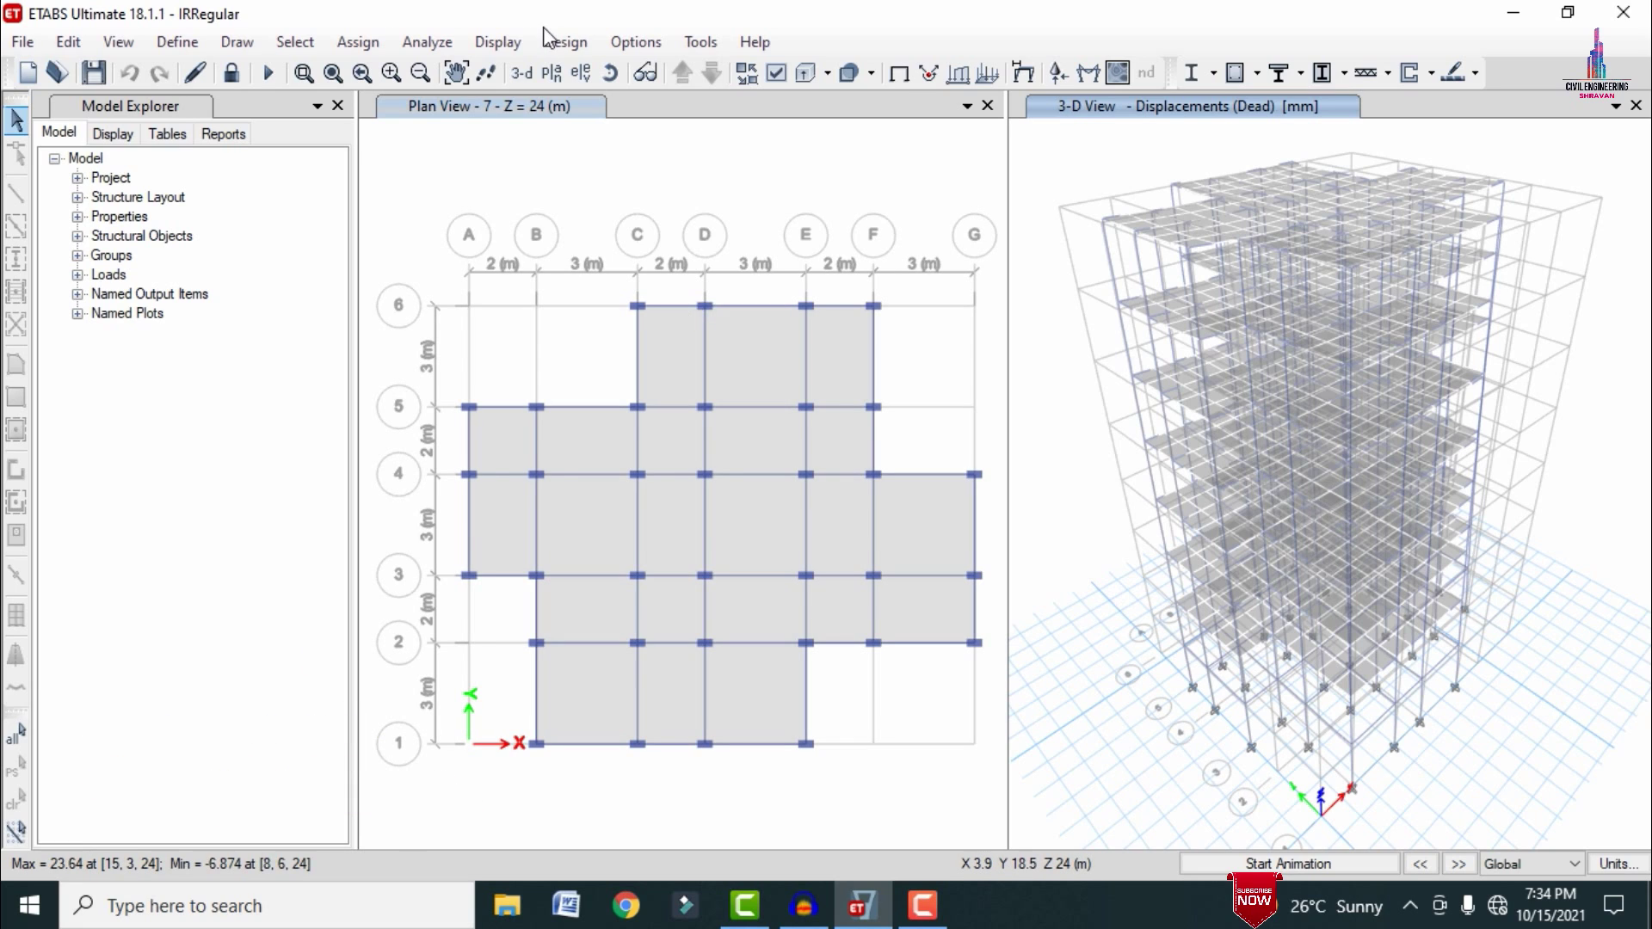
- Plot the Dead-case Shear 2-2 frame force diagram
left_click(530, 53)
mouse_move(587, 176)
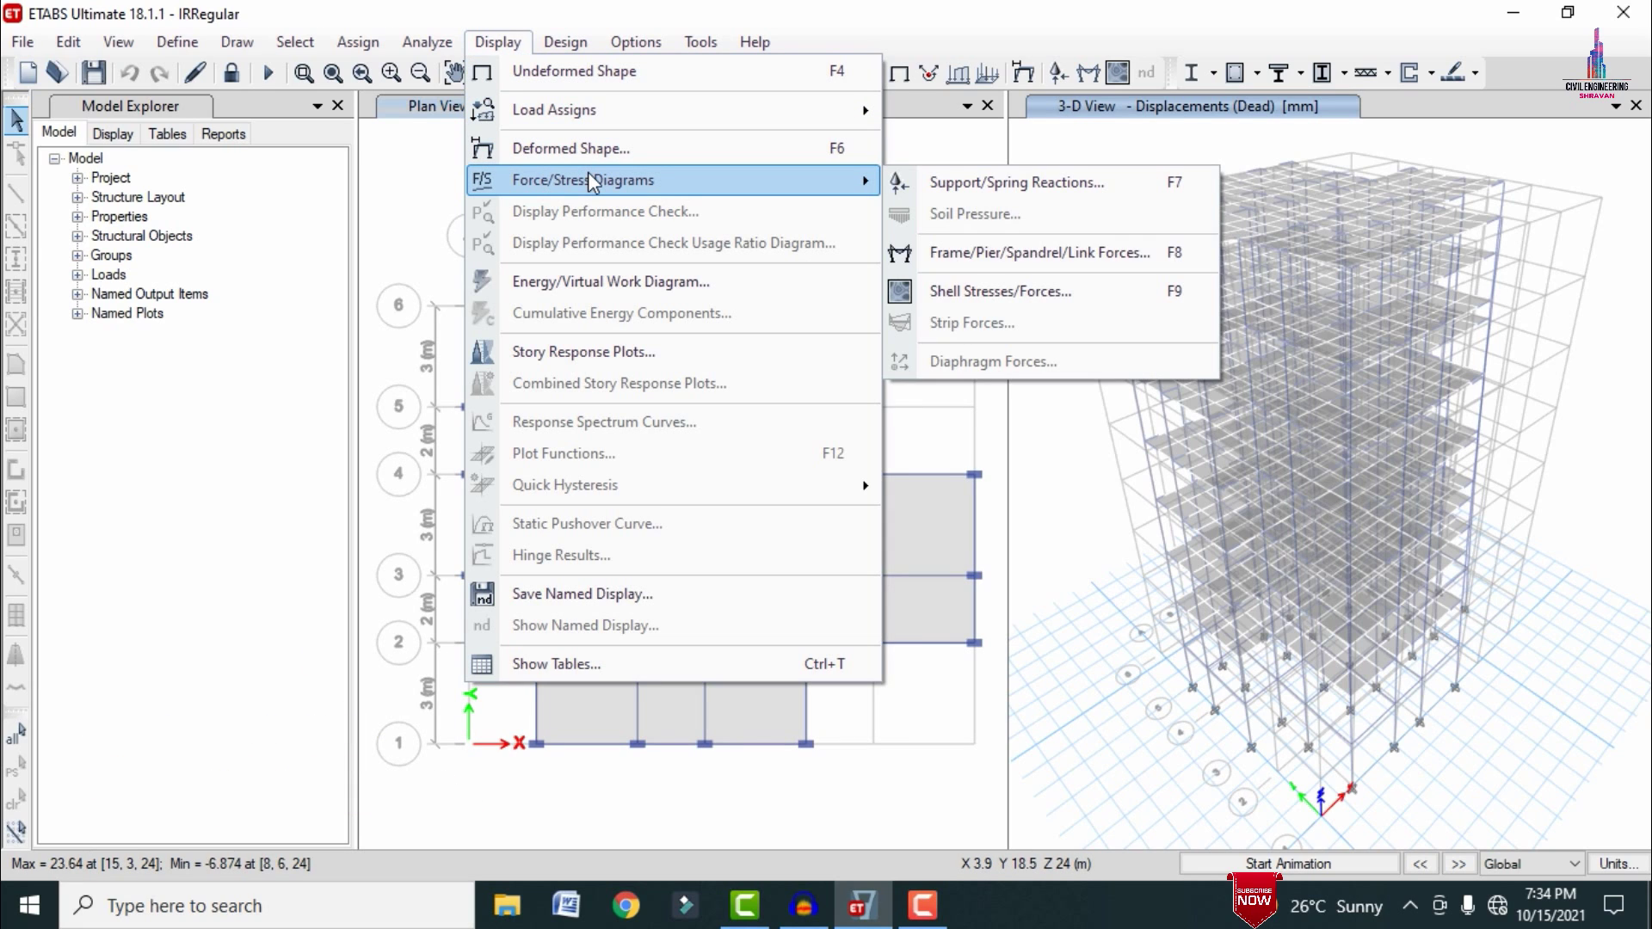
left_click(953, 250)
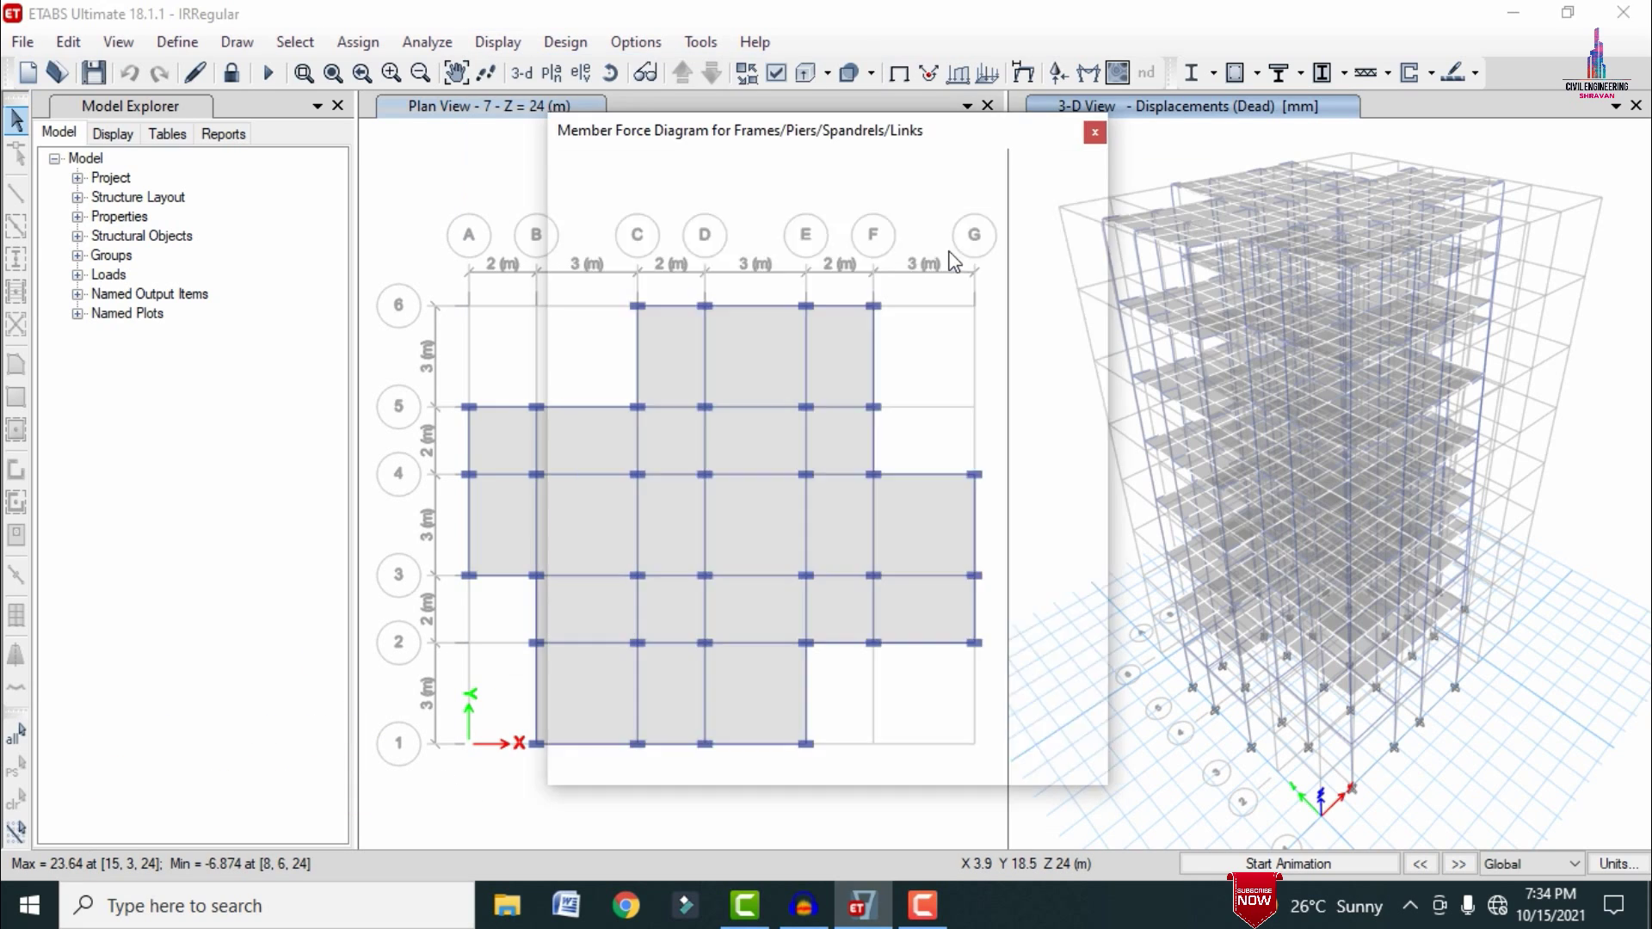
left_click(656, 349)
left_click(762, 246)
left_click(761, 256)
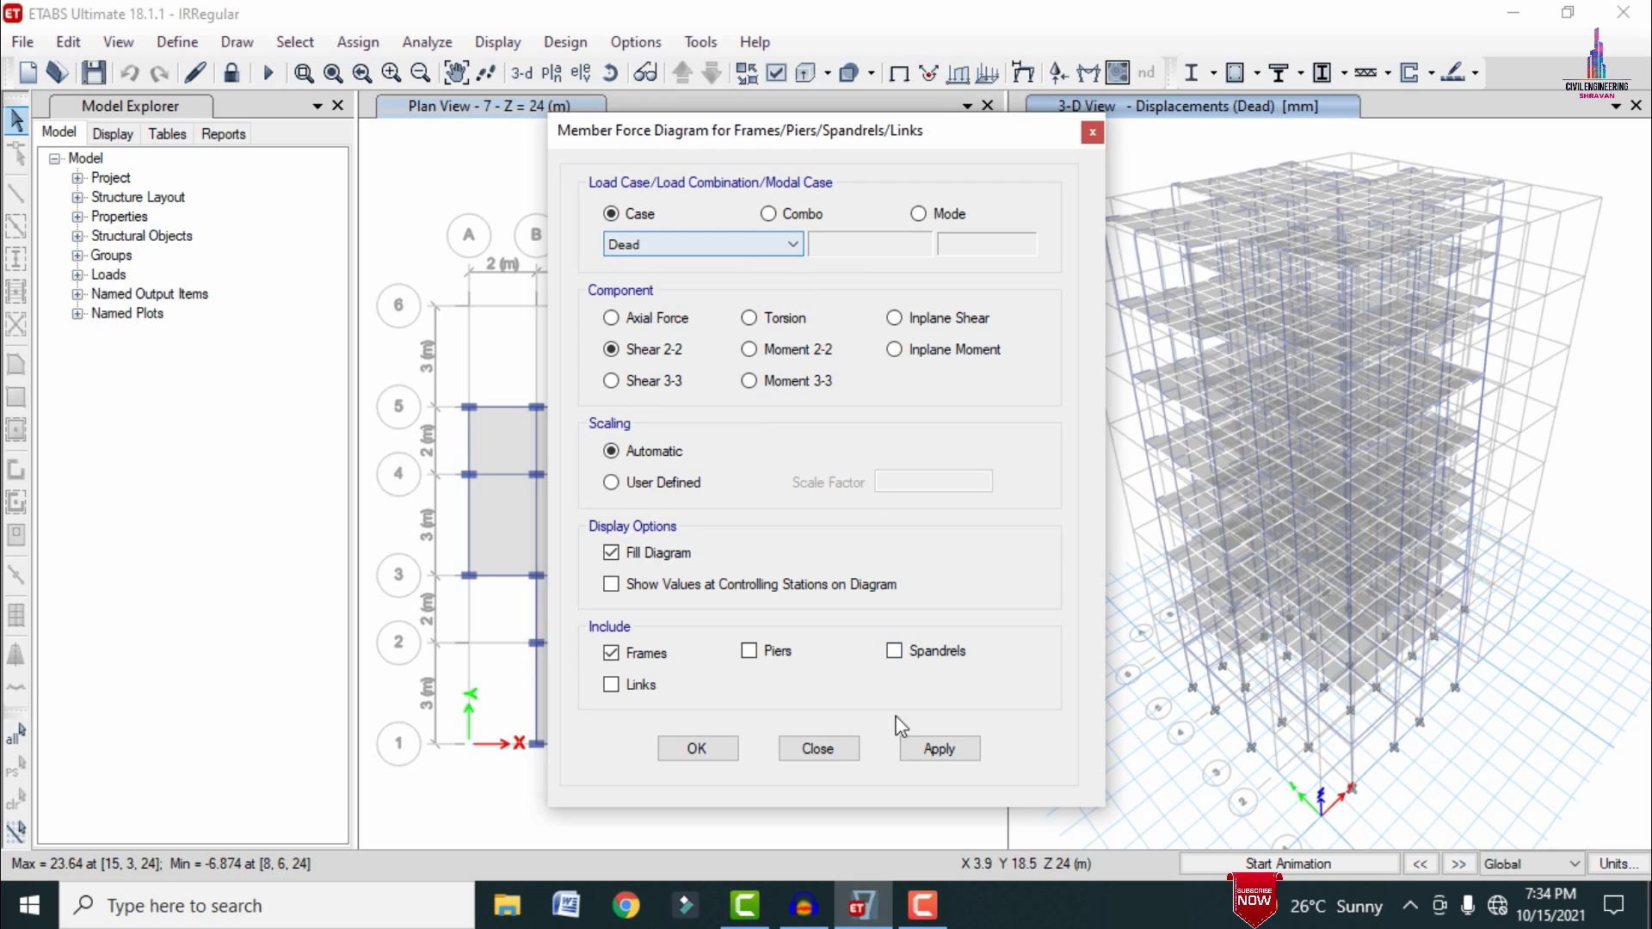
left_click(940, 750)
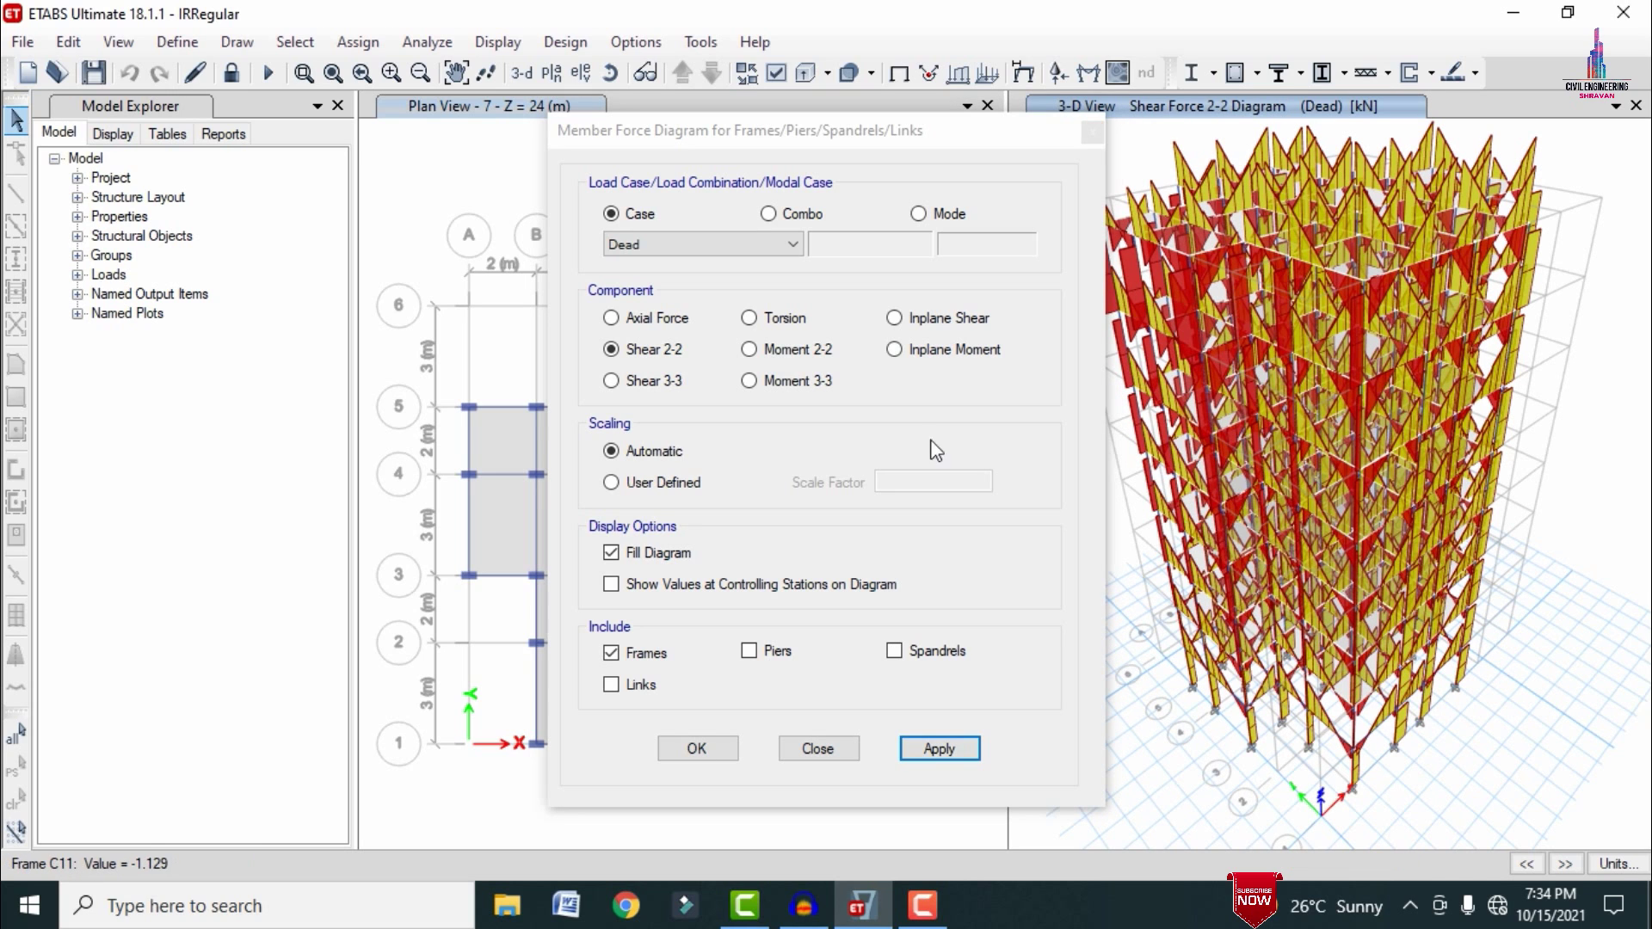
- Switch the frame diagram to Dead-case Moment 3-3 and apply it
left_click(779, 380)
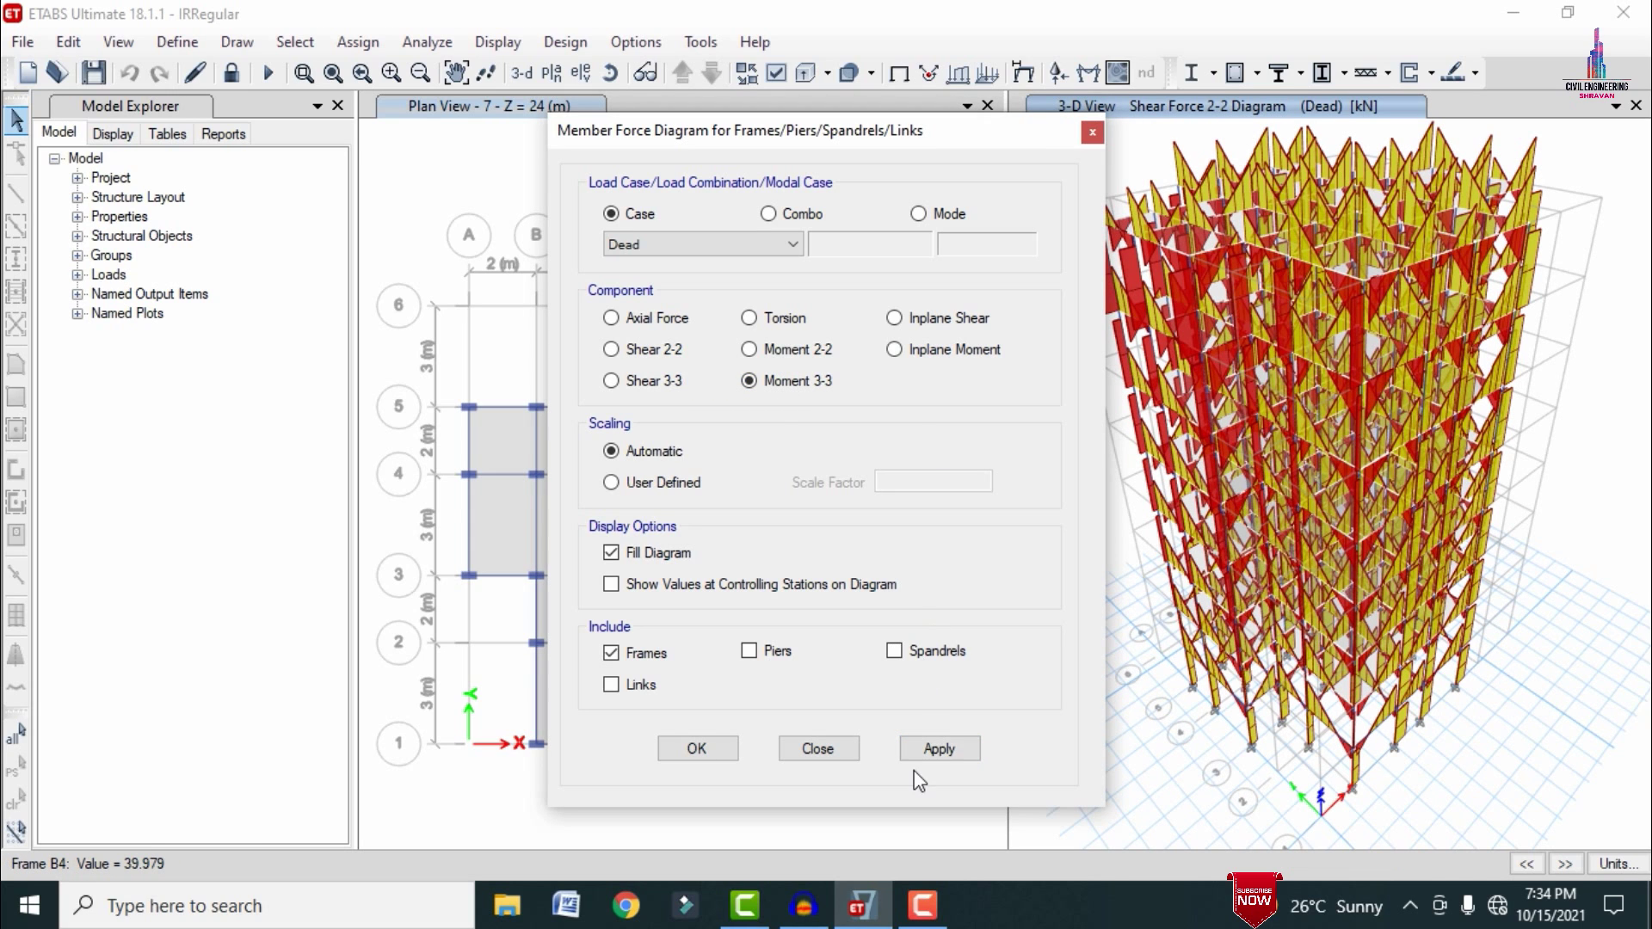
left_click(929, 746)
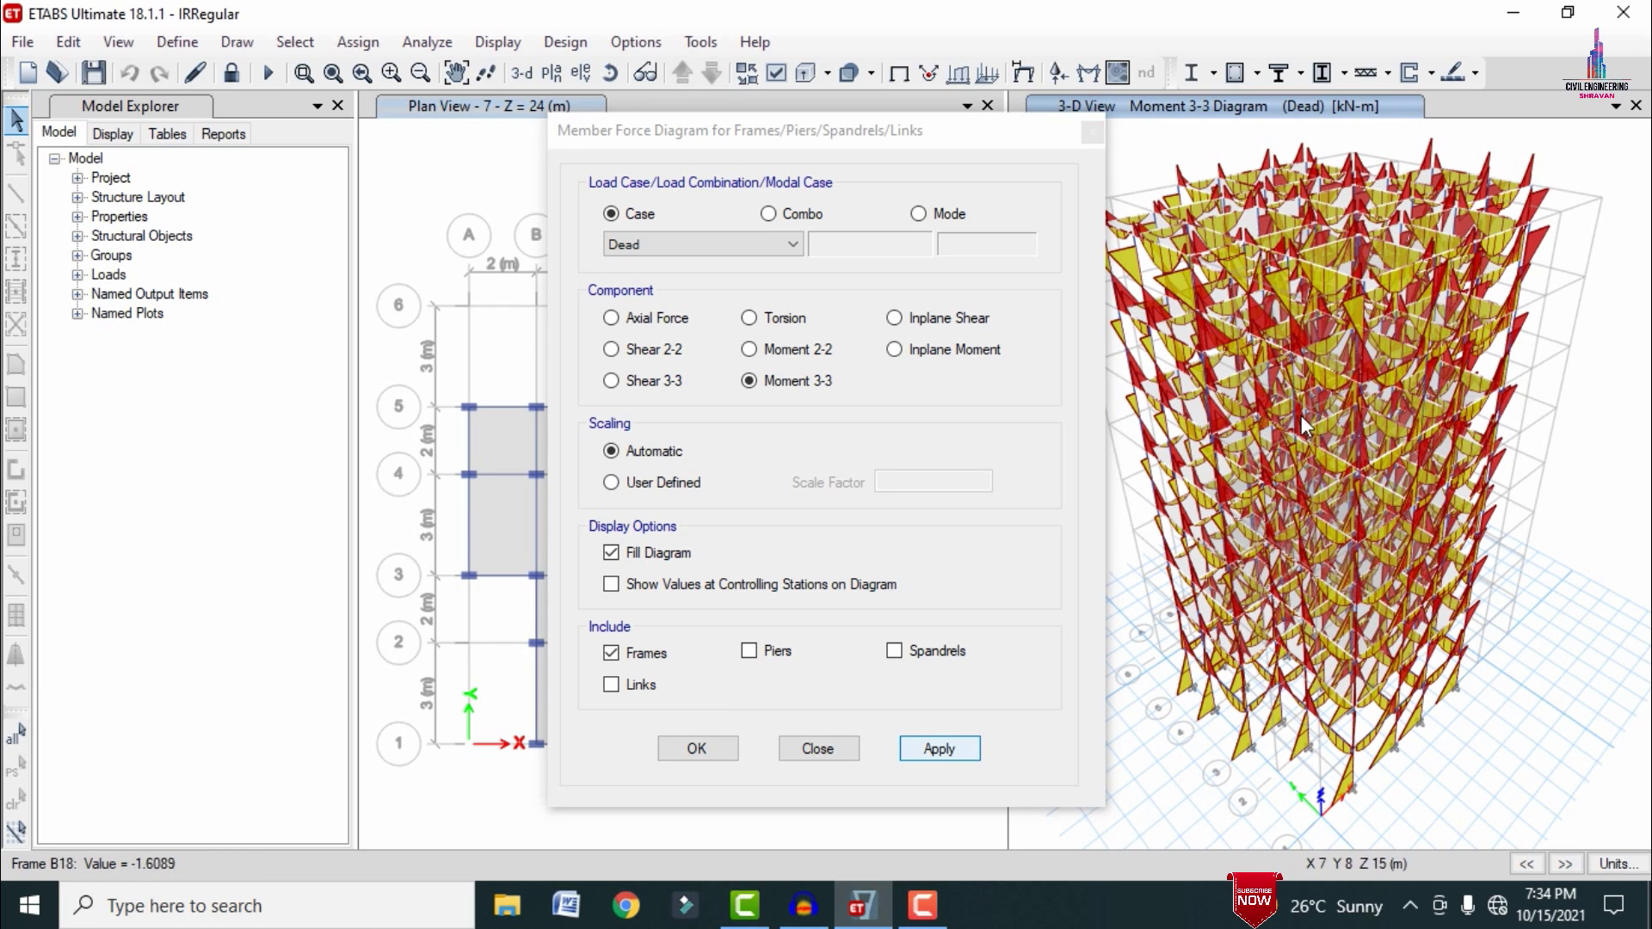
left_click(720, 756)
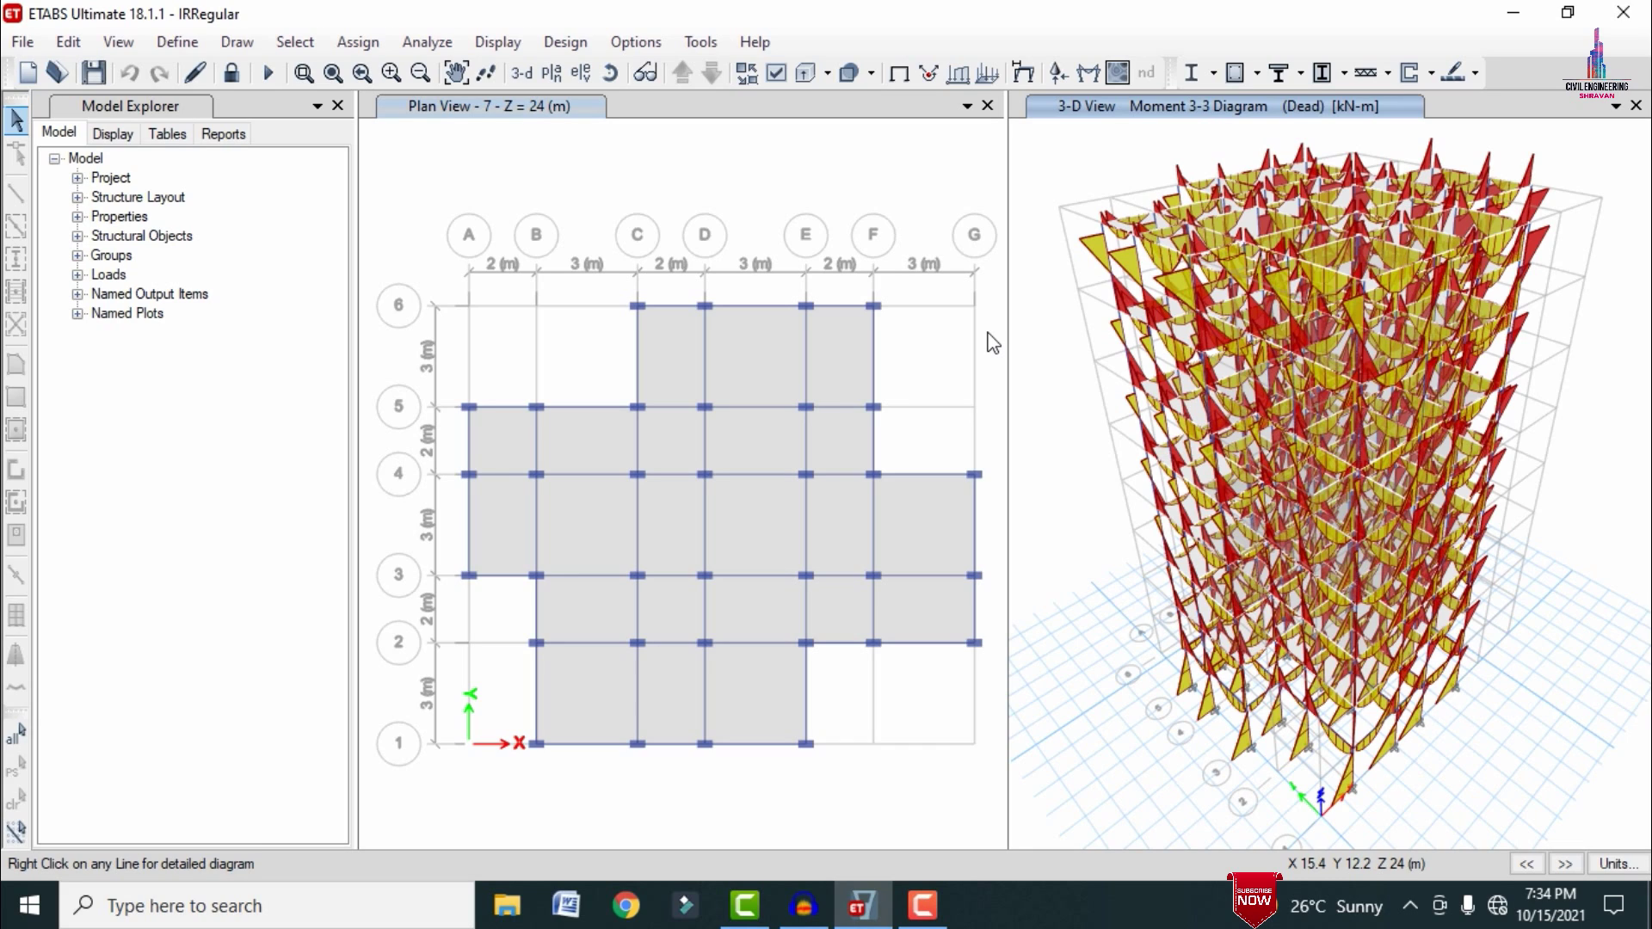
- Unlock the model, discarding analysis results, and bring up Add Design Strips
left_click(230, 74)
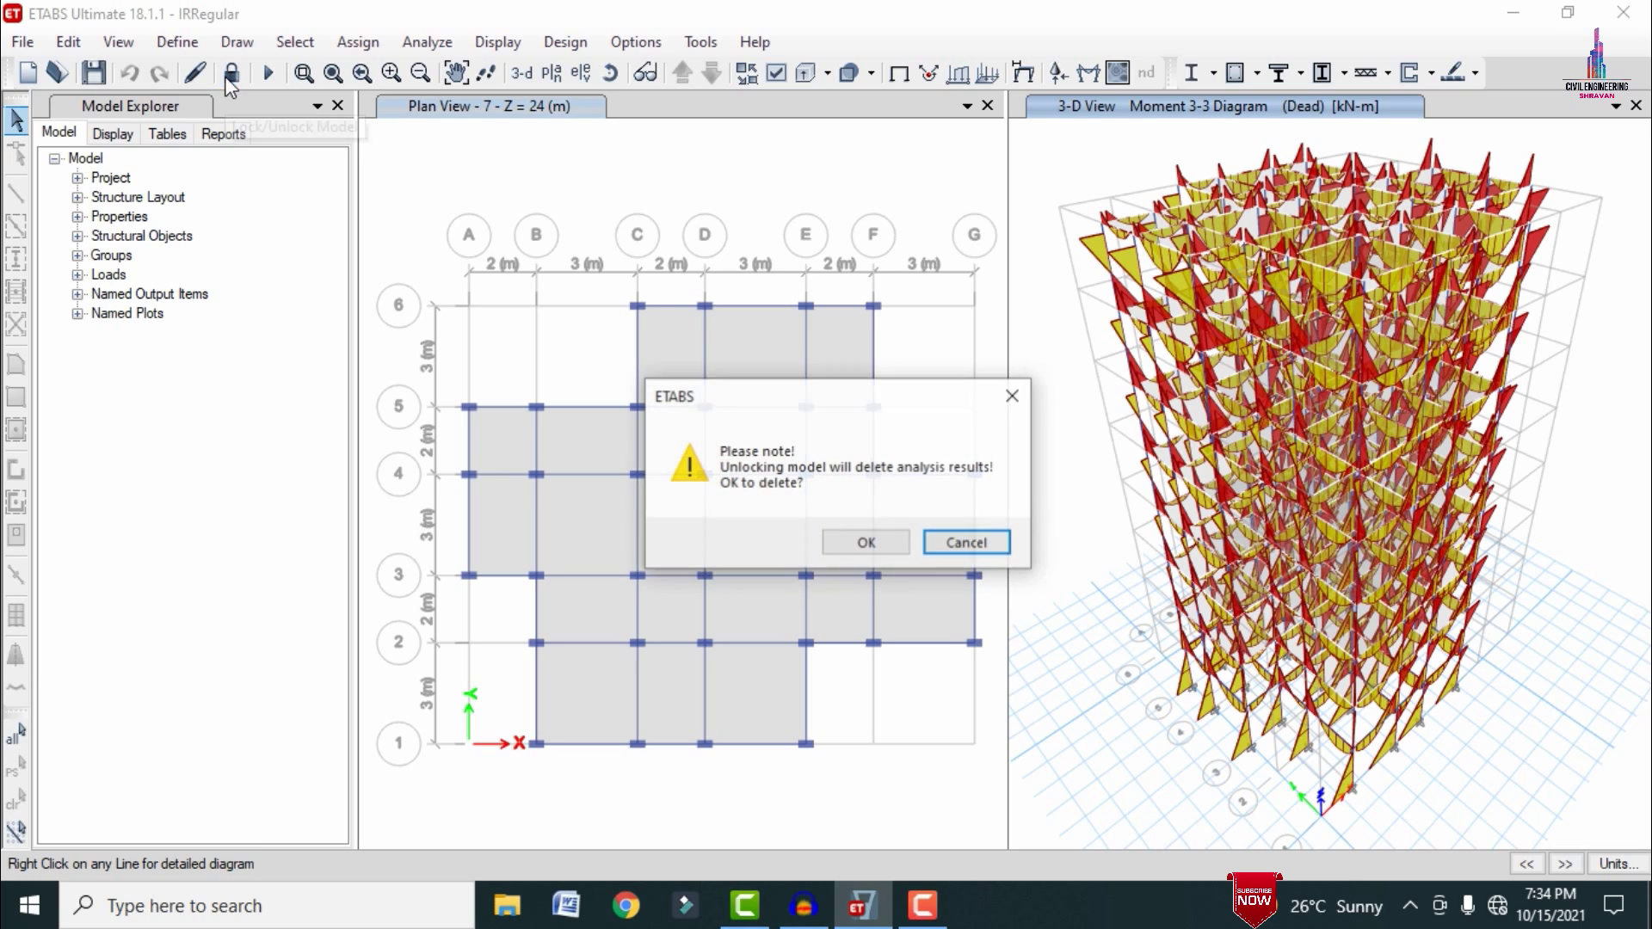
left_click(852, 542)
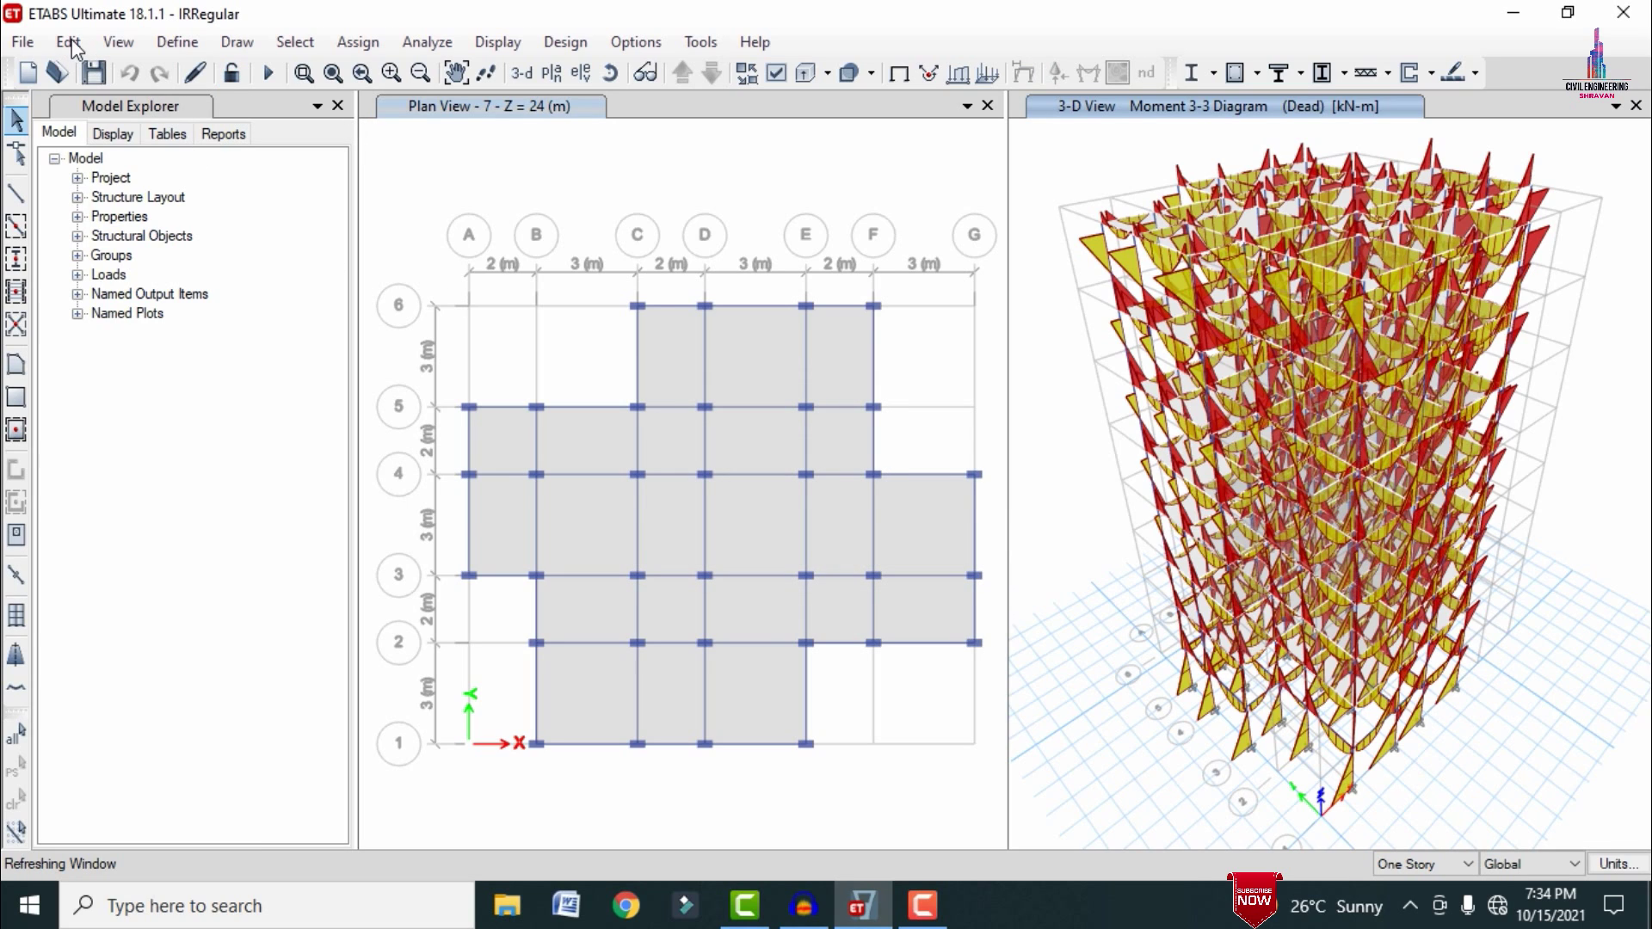
left_click(69, 41)
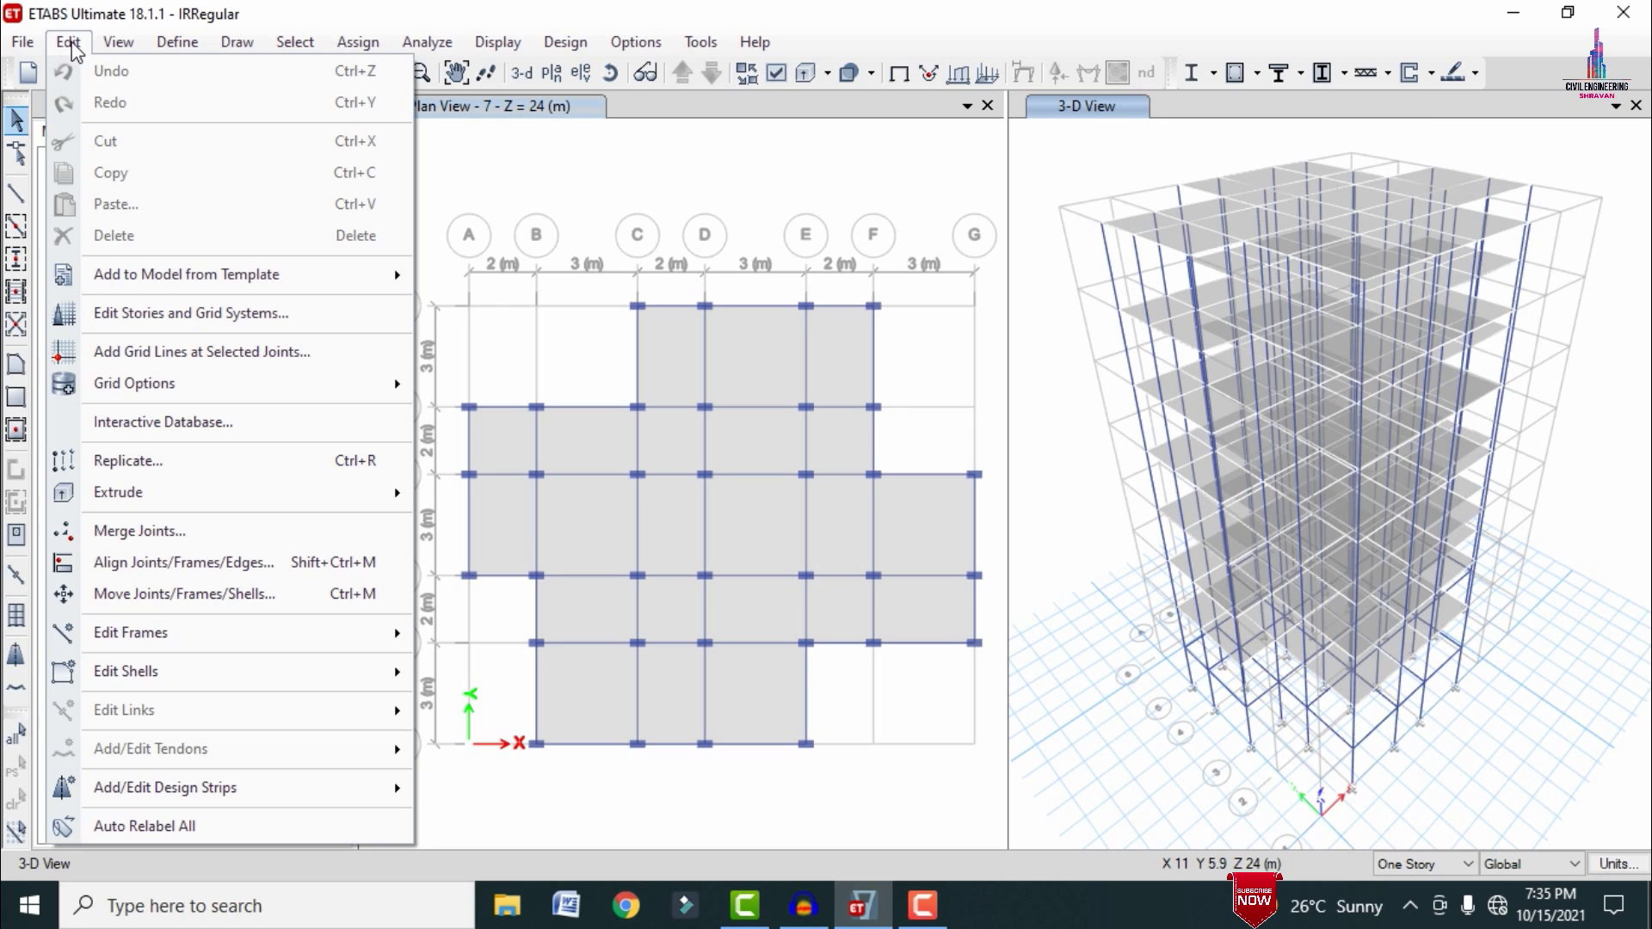
mouse_move(212, 785)
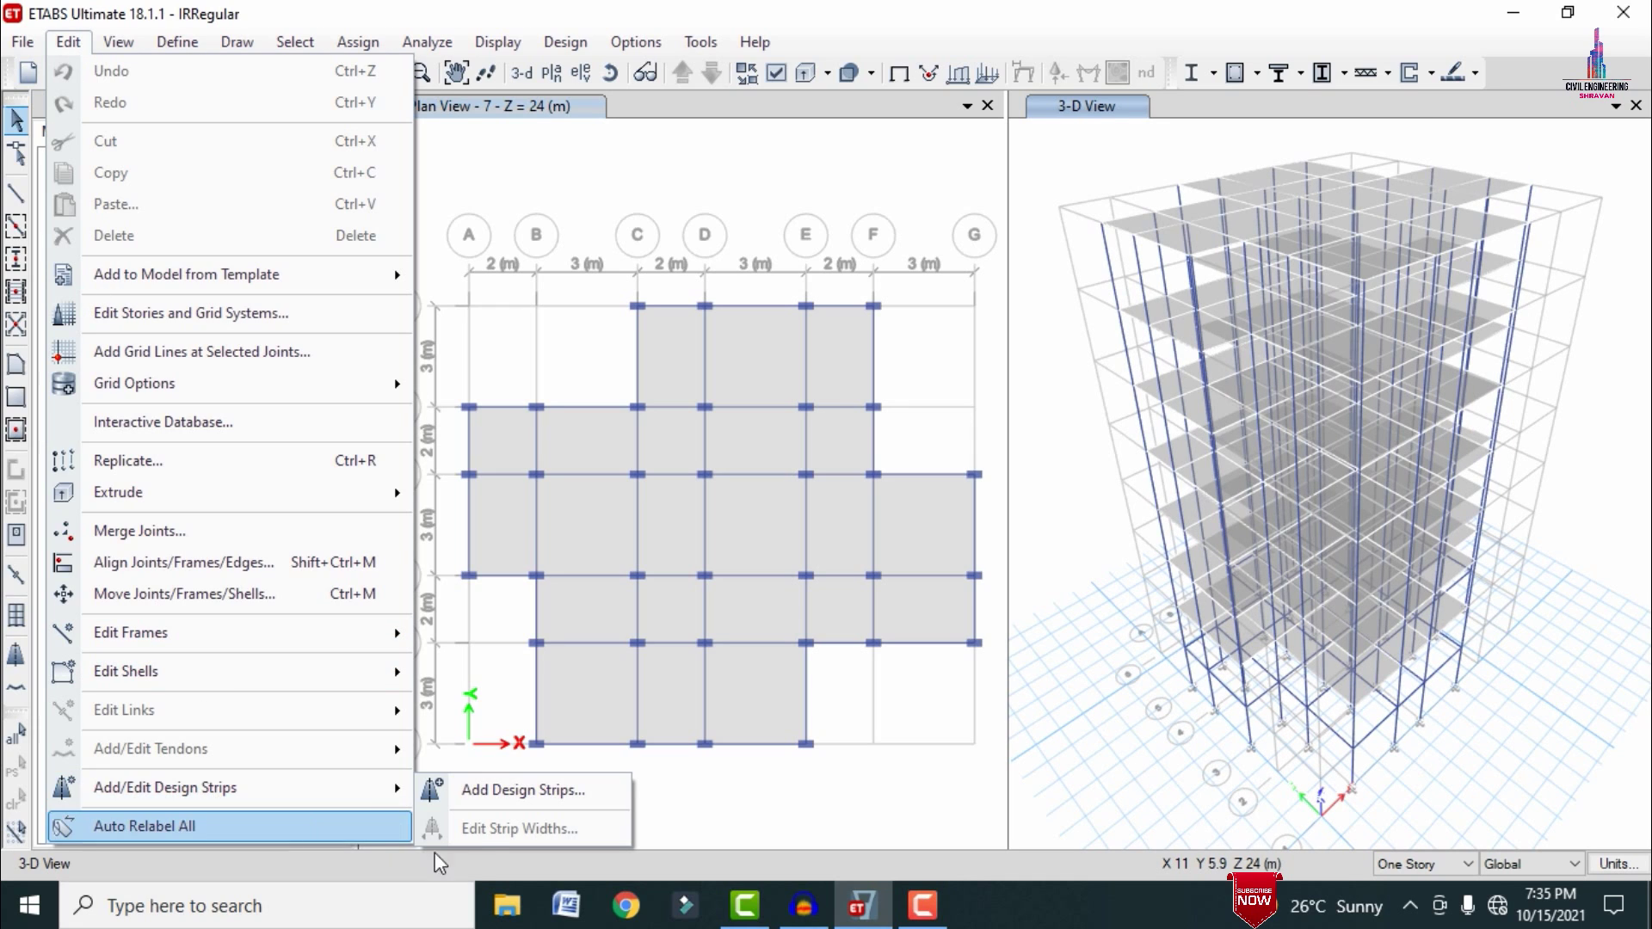
left_click(494, 789)
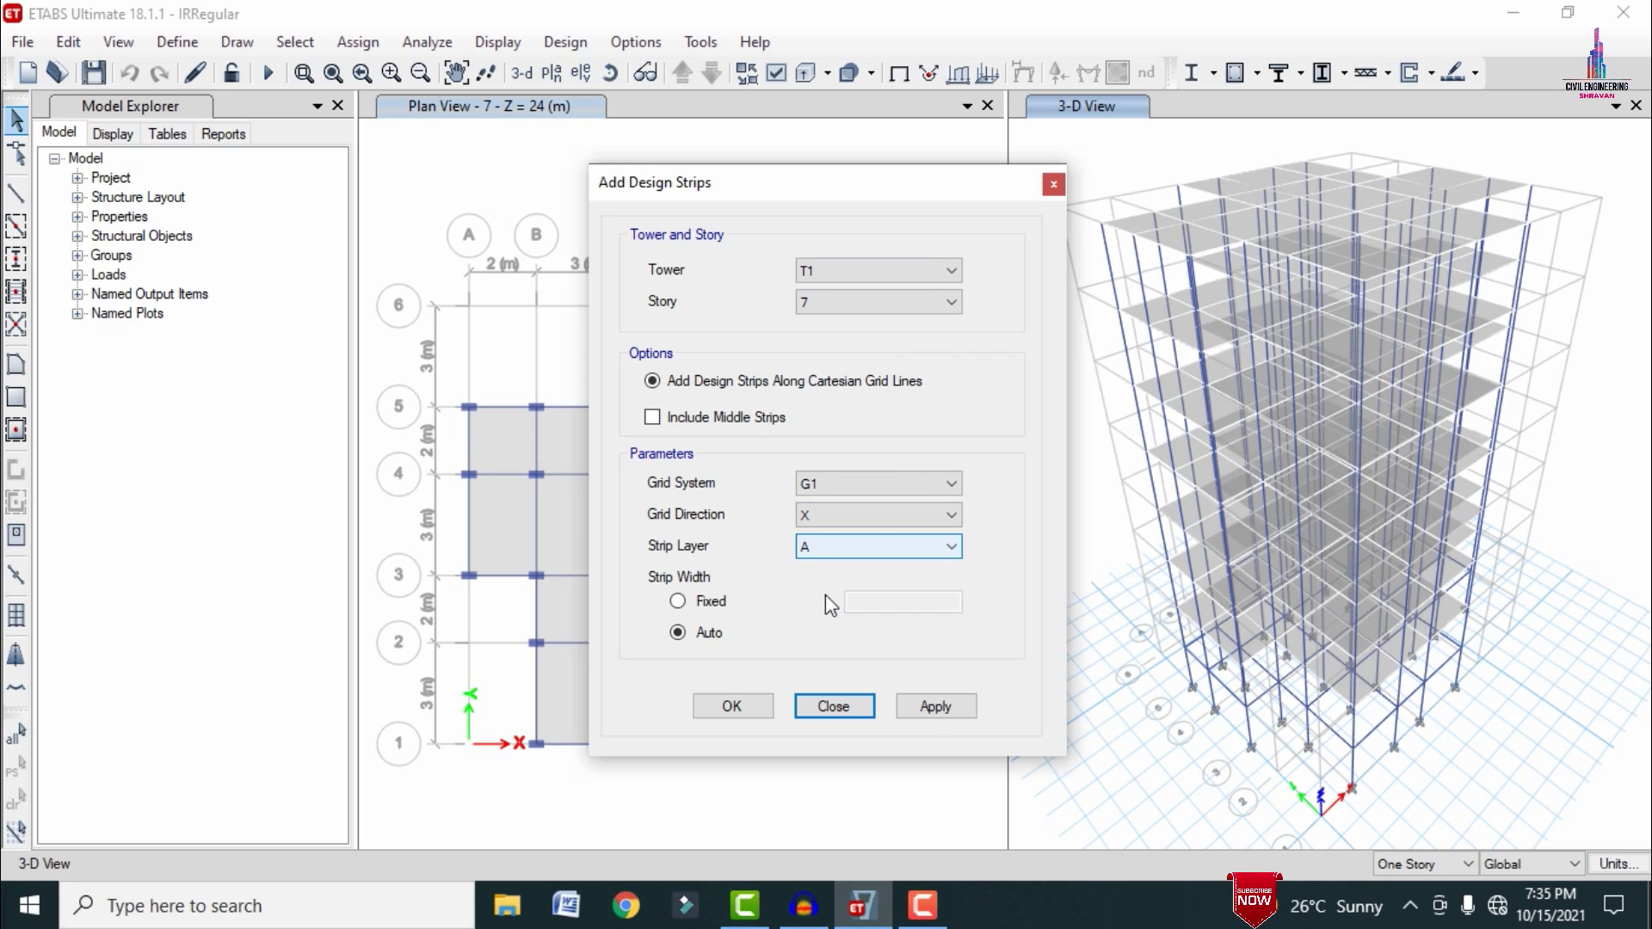
- Add X-direction layer A and Y-direction layer B design strips to story 7
left_click(933, 712)
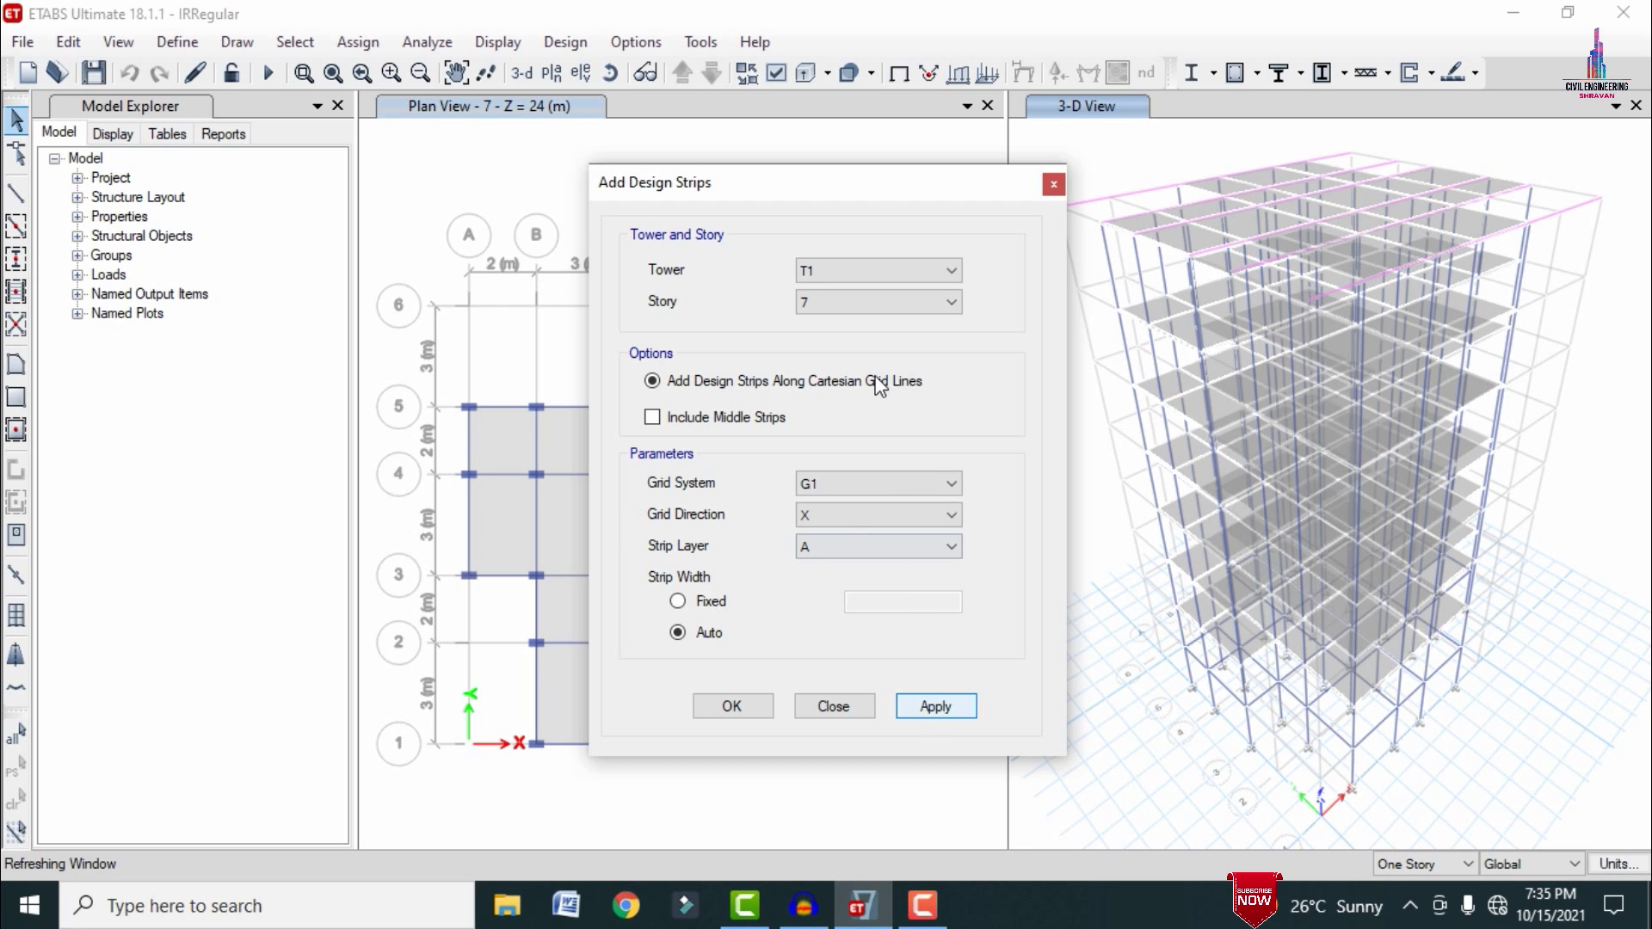
left_click(1232, 204)
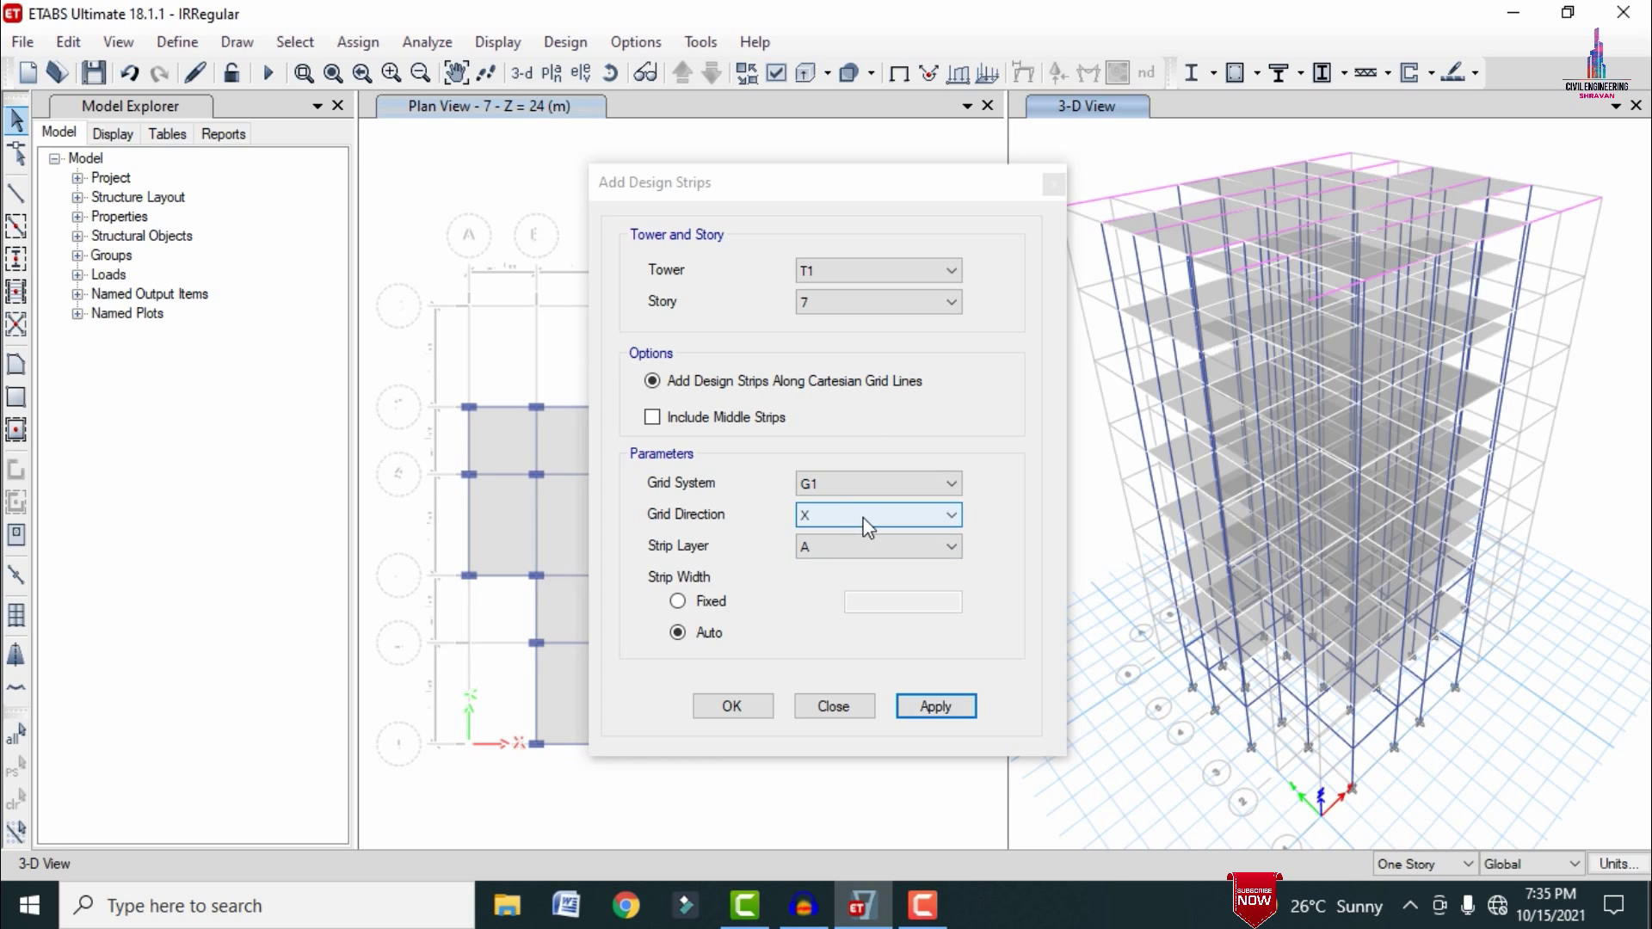
left_click(862, 515)
left_click(847, 553)
left_click(841, 549)
left_click(841, 576)
left_click(935, 706)
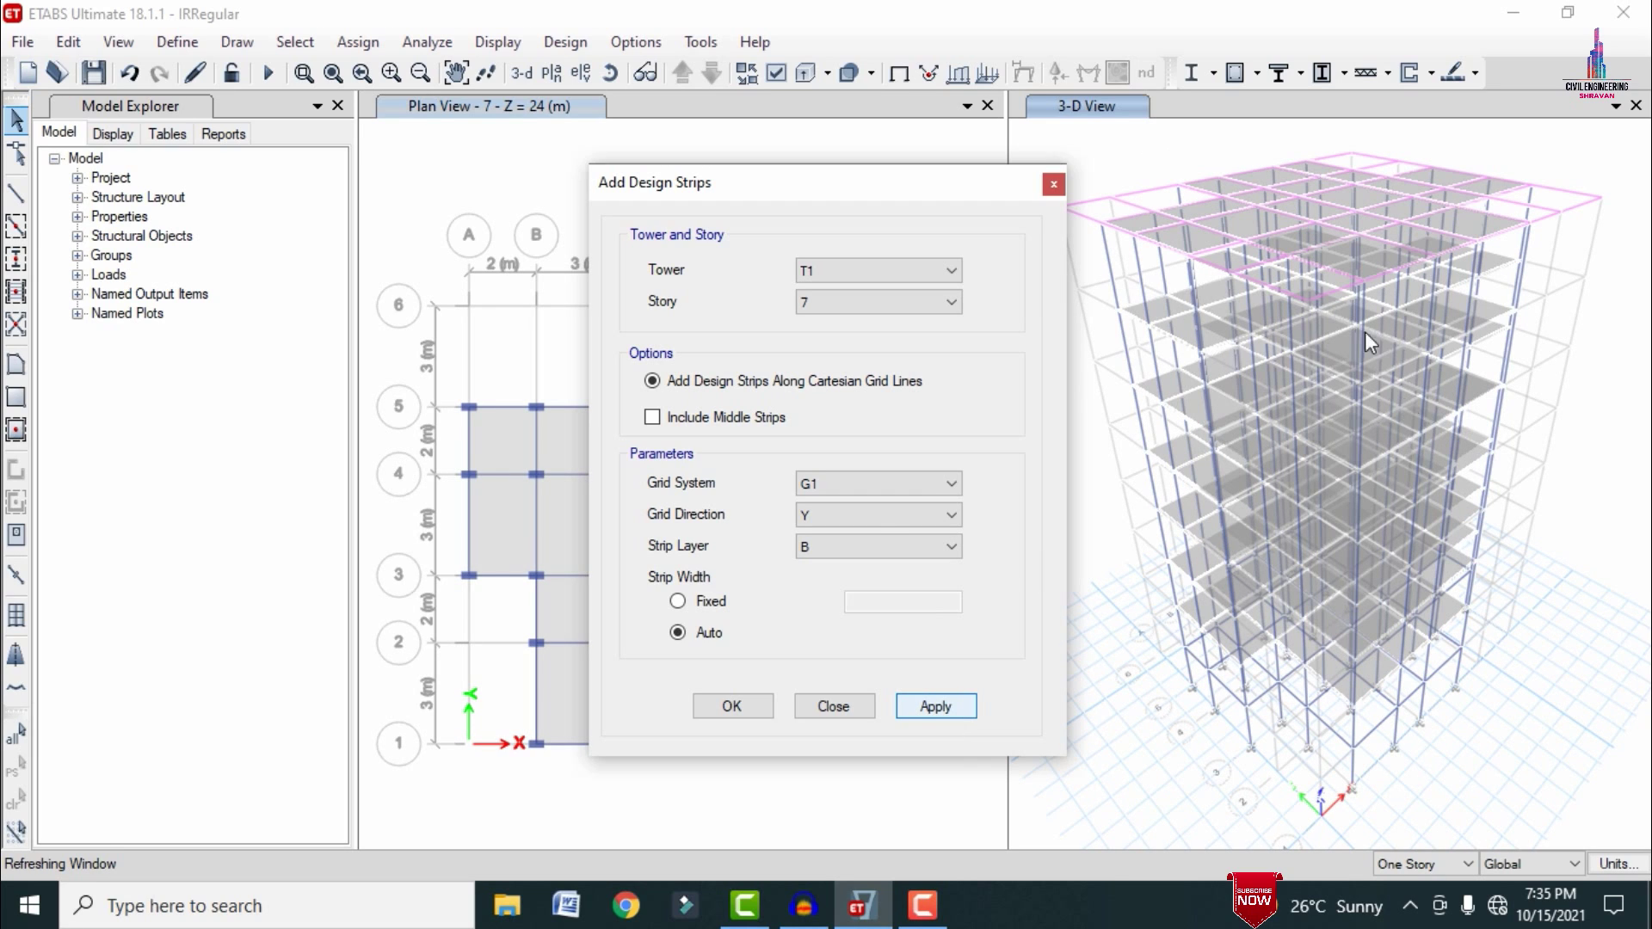
- Add X/Y design strips for story 6 and the remaining stories, then close
left_click(860, 309)
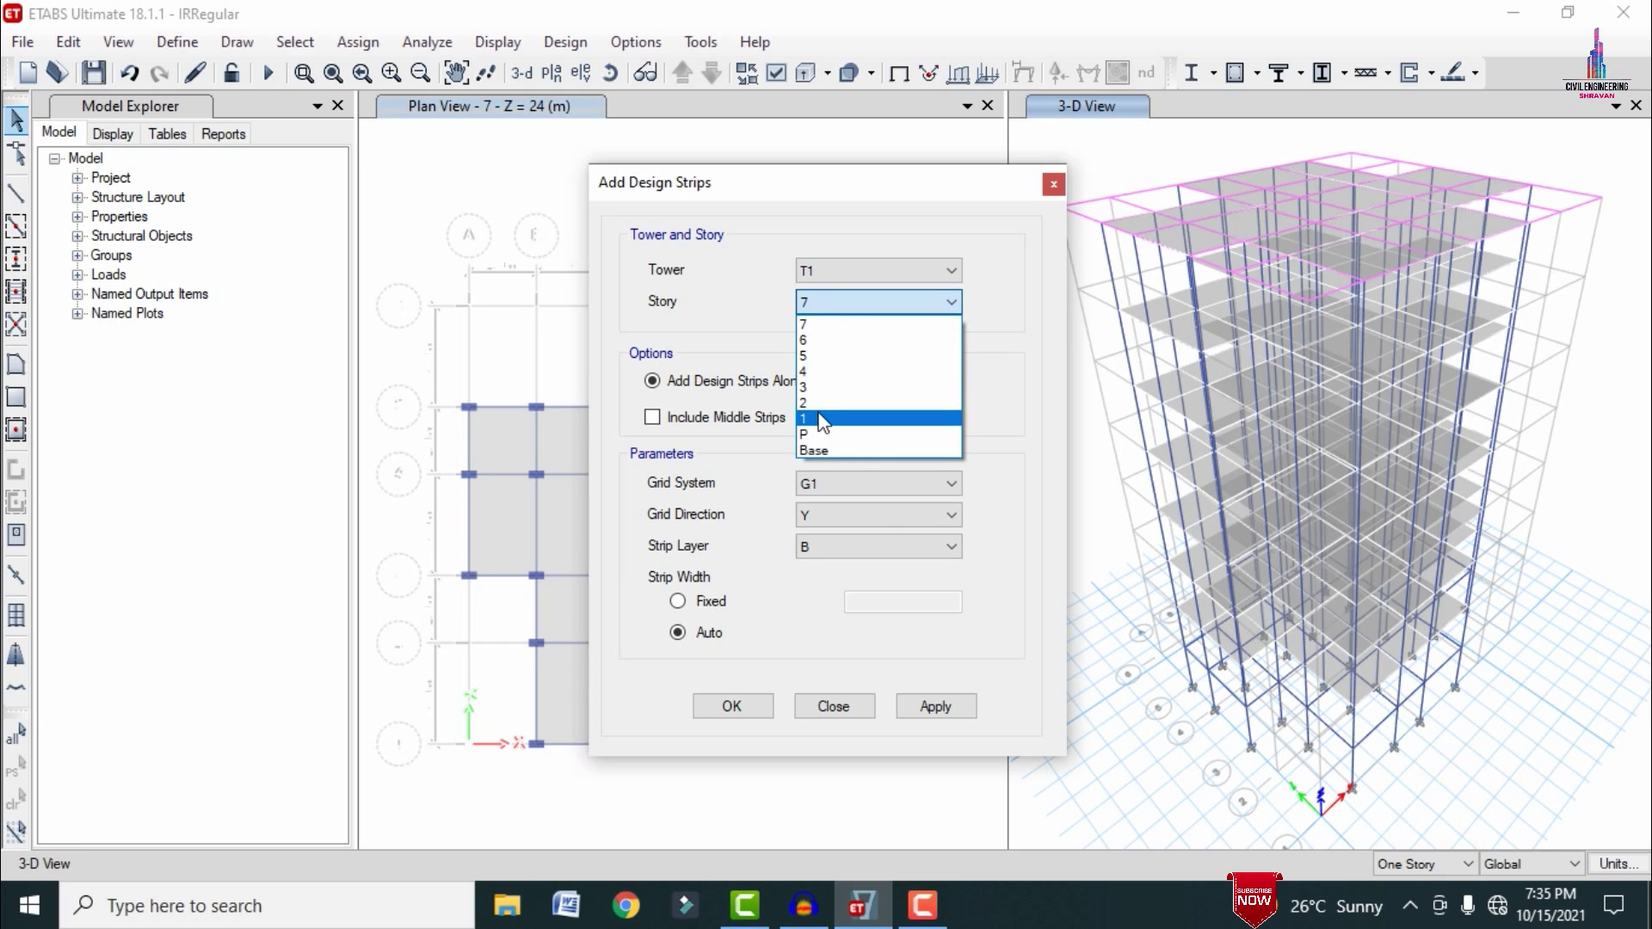
left_click(841, 340)
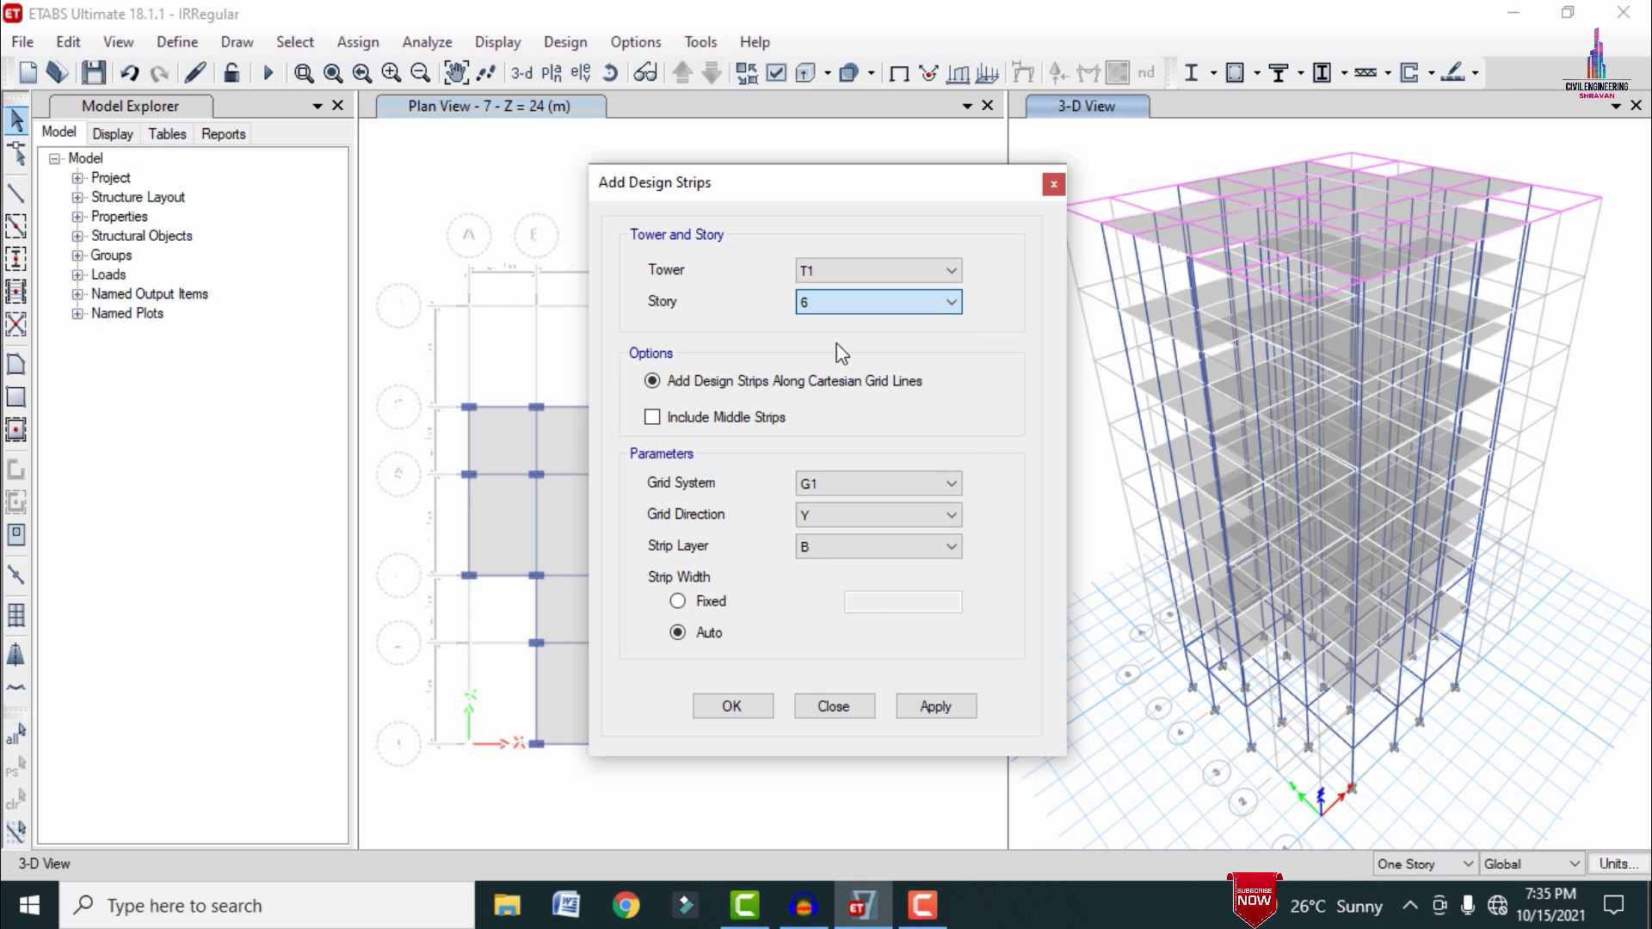
scroll(900, 516, "up", 1)
left_click(900, 515)
left_click(834, 542)
scroll(906, 298, "down", 3)
left_click(935, 705)
left_click(916, 707)
scroll(878, 301, "down", 2)
scroll(864, 513, "down", 1)
left_click(731, 705)
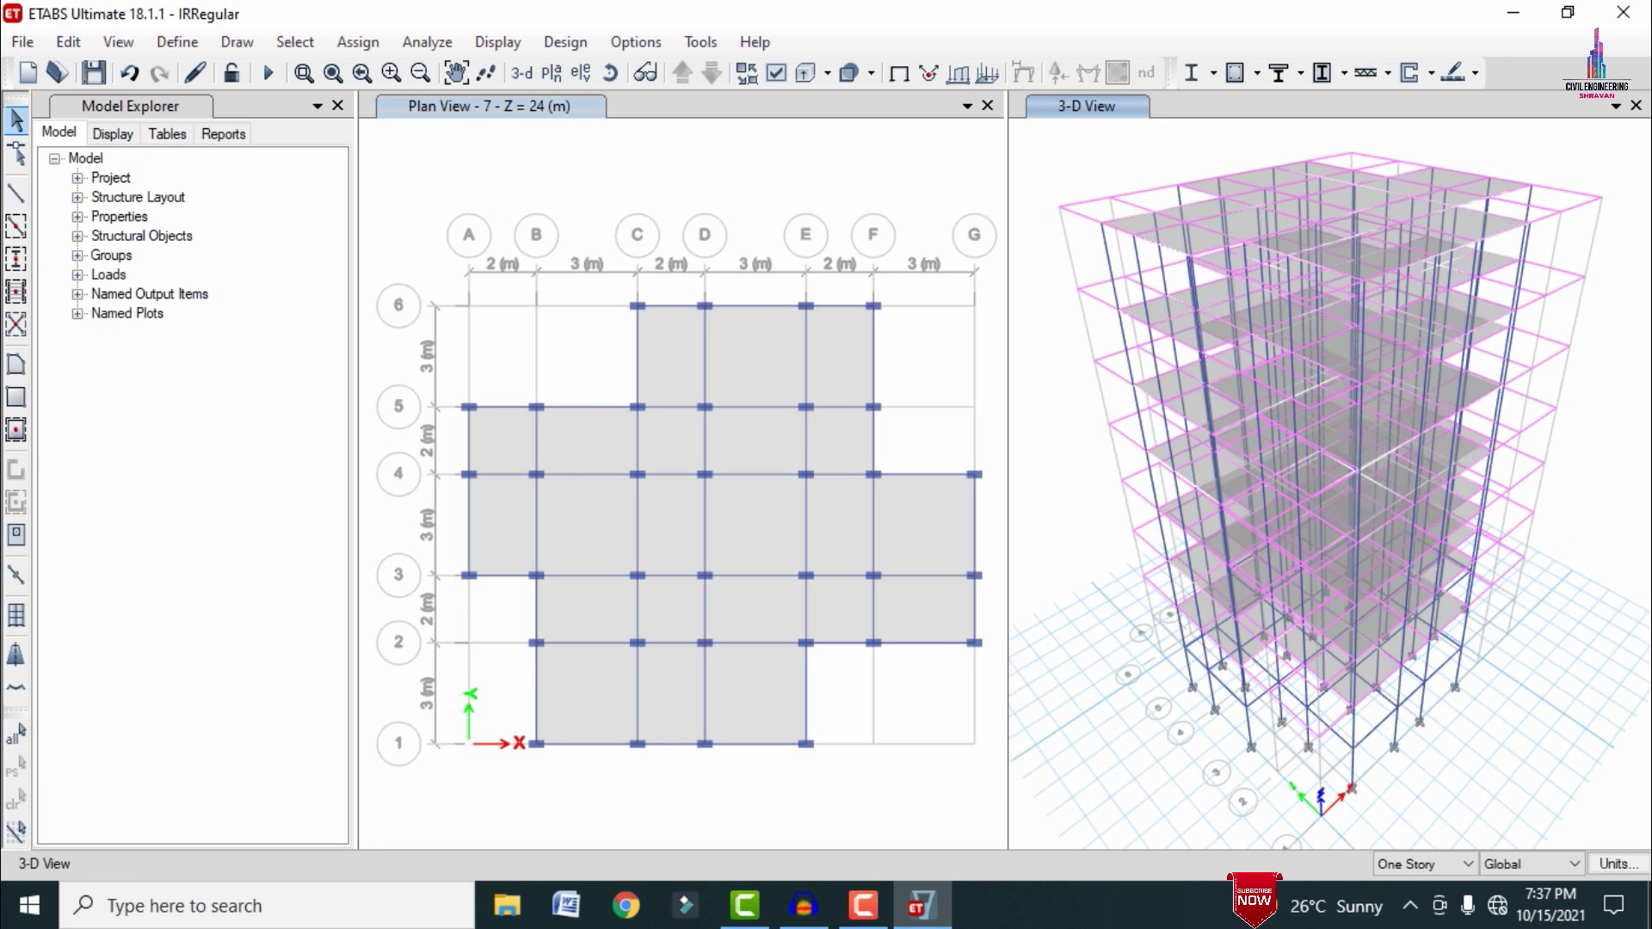
- Re-run the analysis from Set Load Cases To Run with the design strips included
left_click(434, 43)
left_click(492, 142)
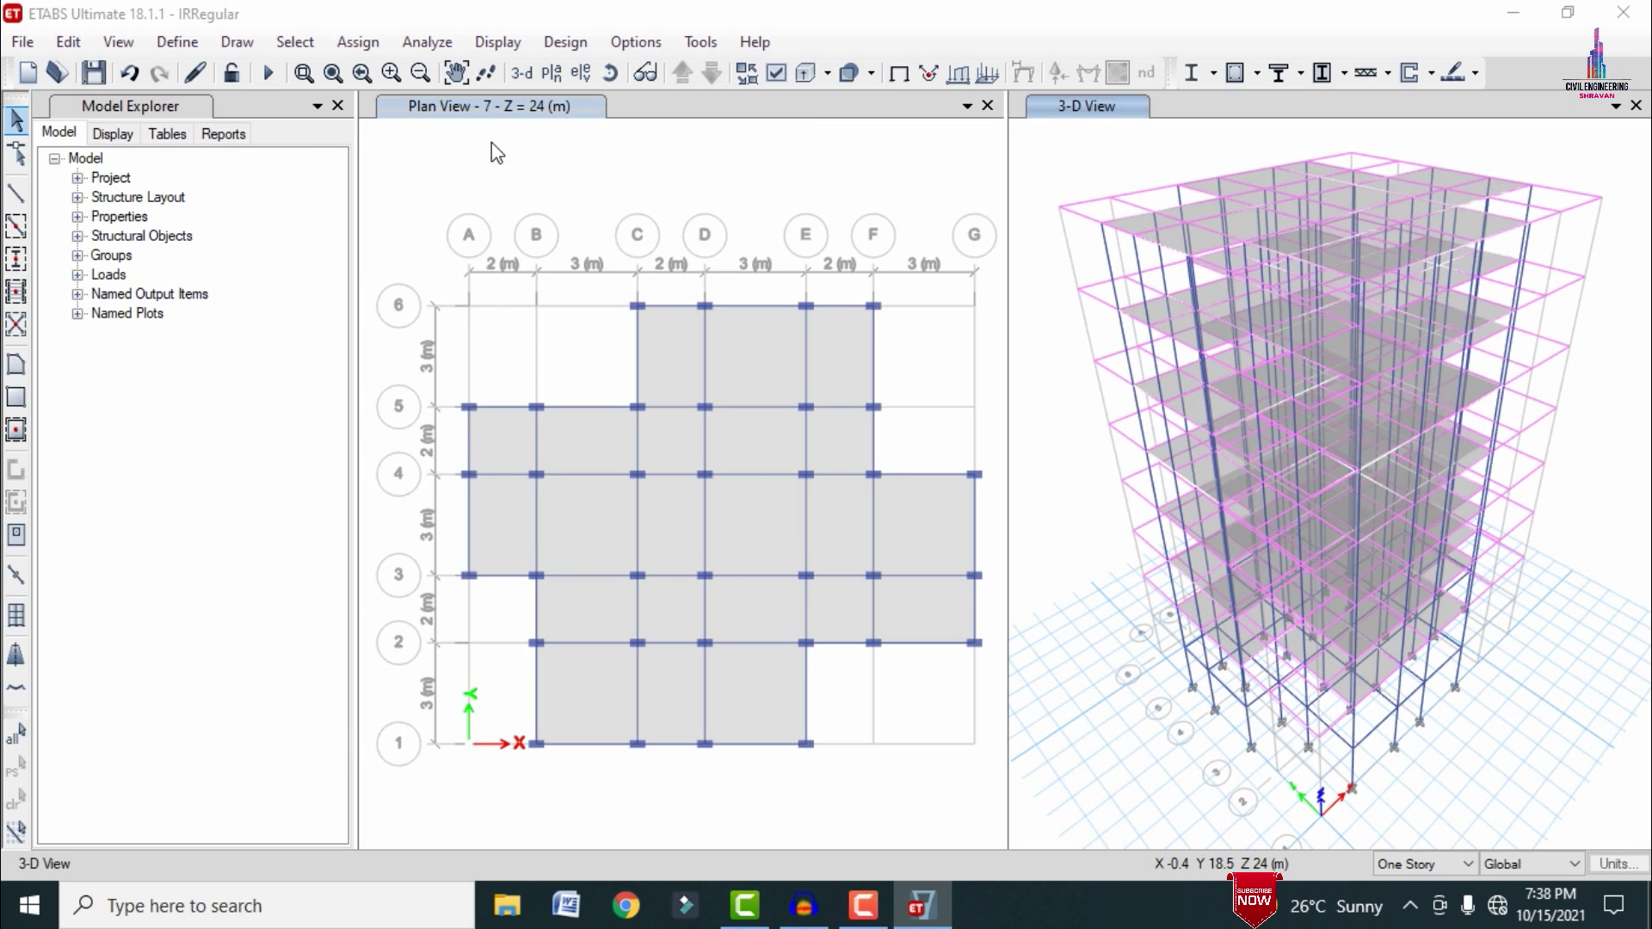
left_click(1208, 643)
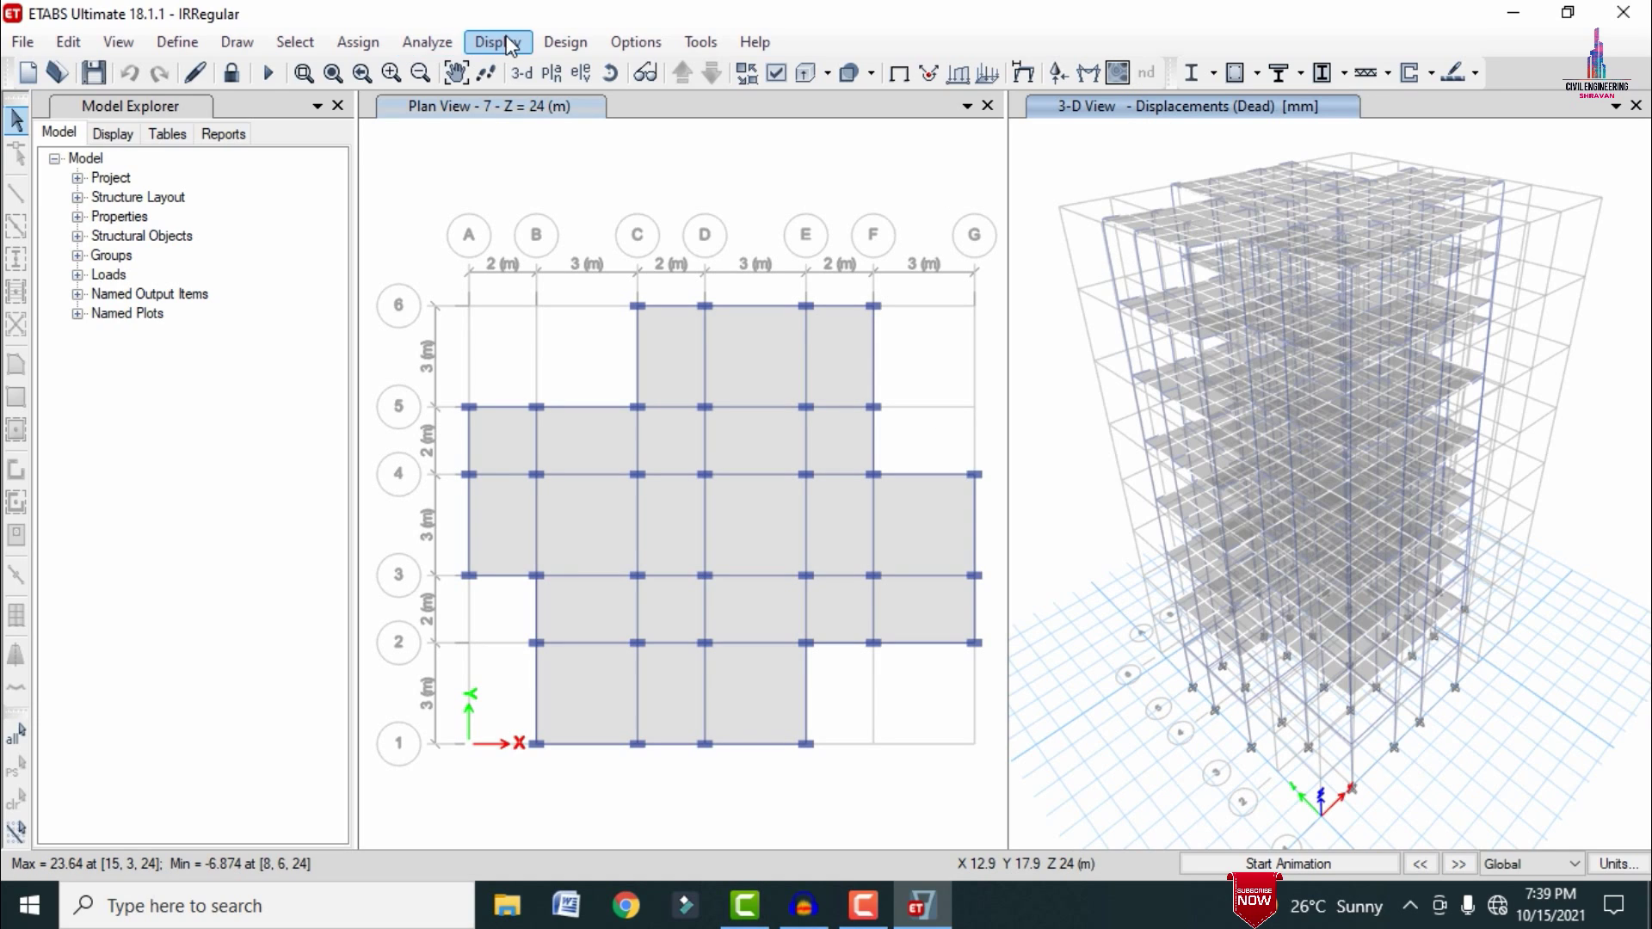
- Accept the concrete frame design preferences with IS 456:2000 as the code
left_click(561, 40)
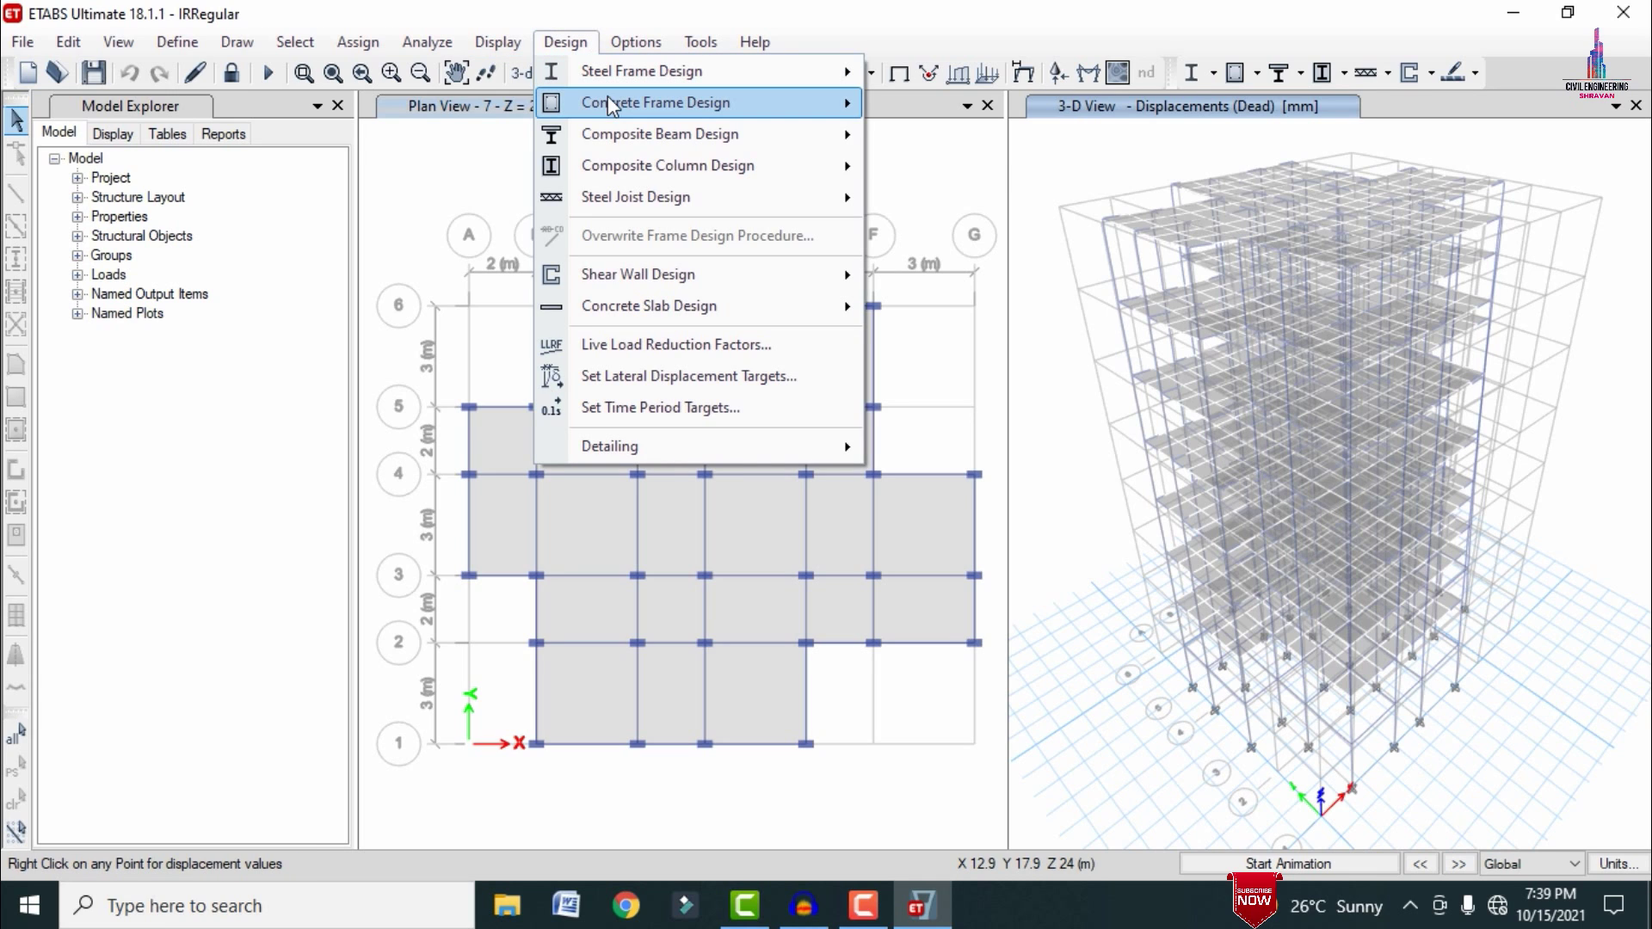
mouse_move(607, 95)
left_click(896, 108)
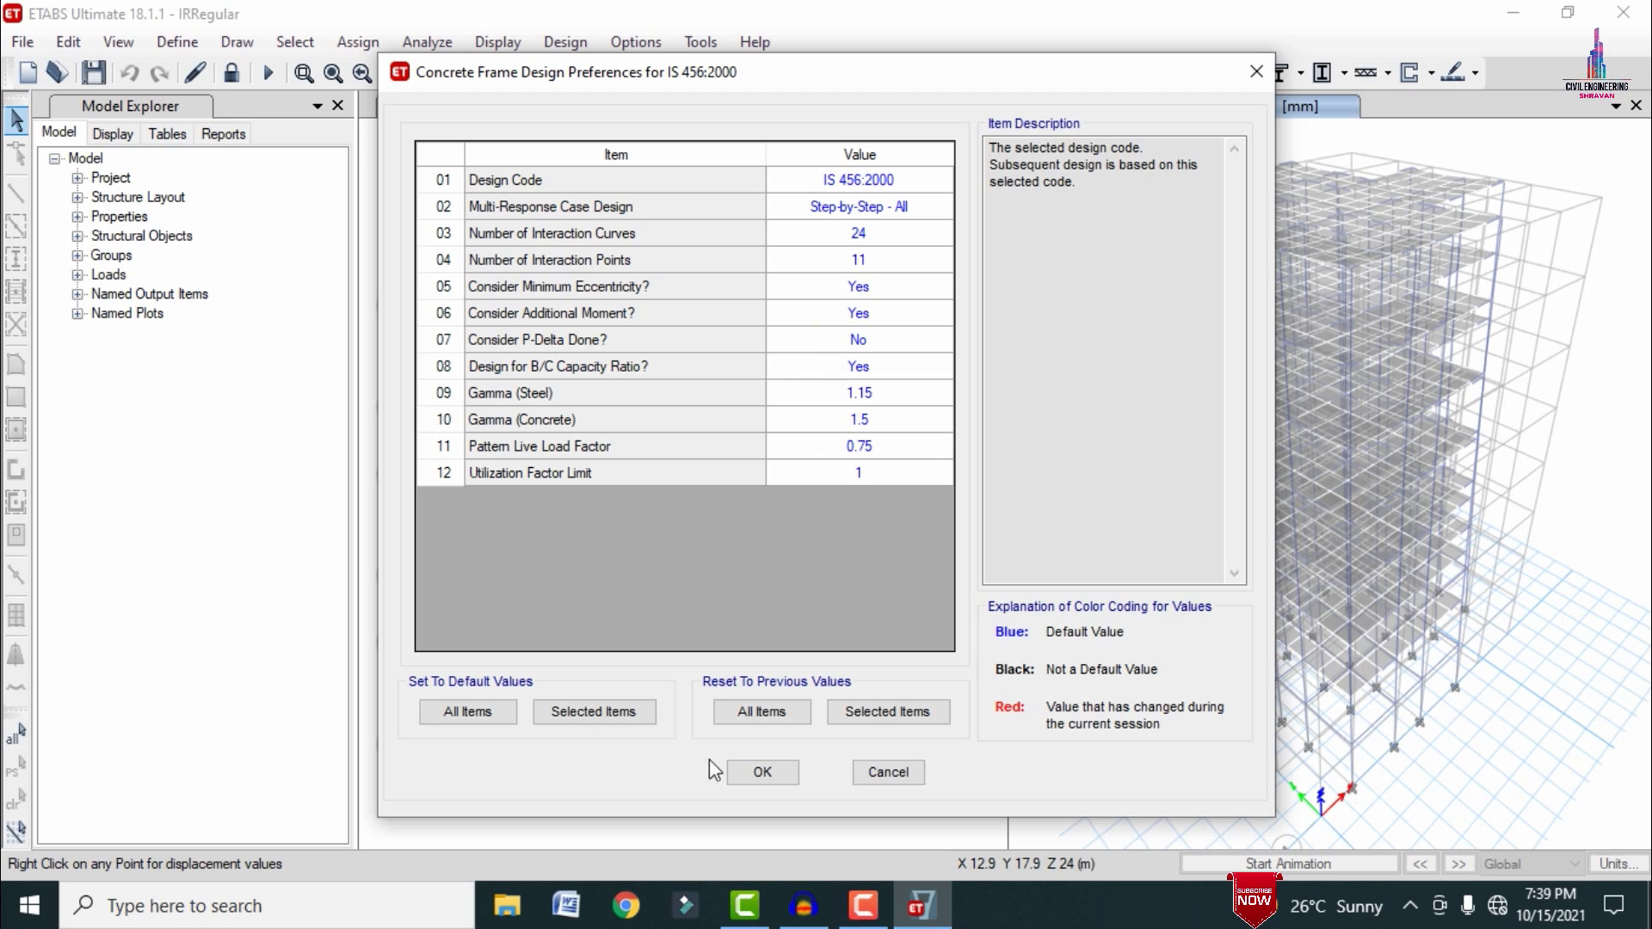
left_click(758, 772)
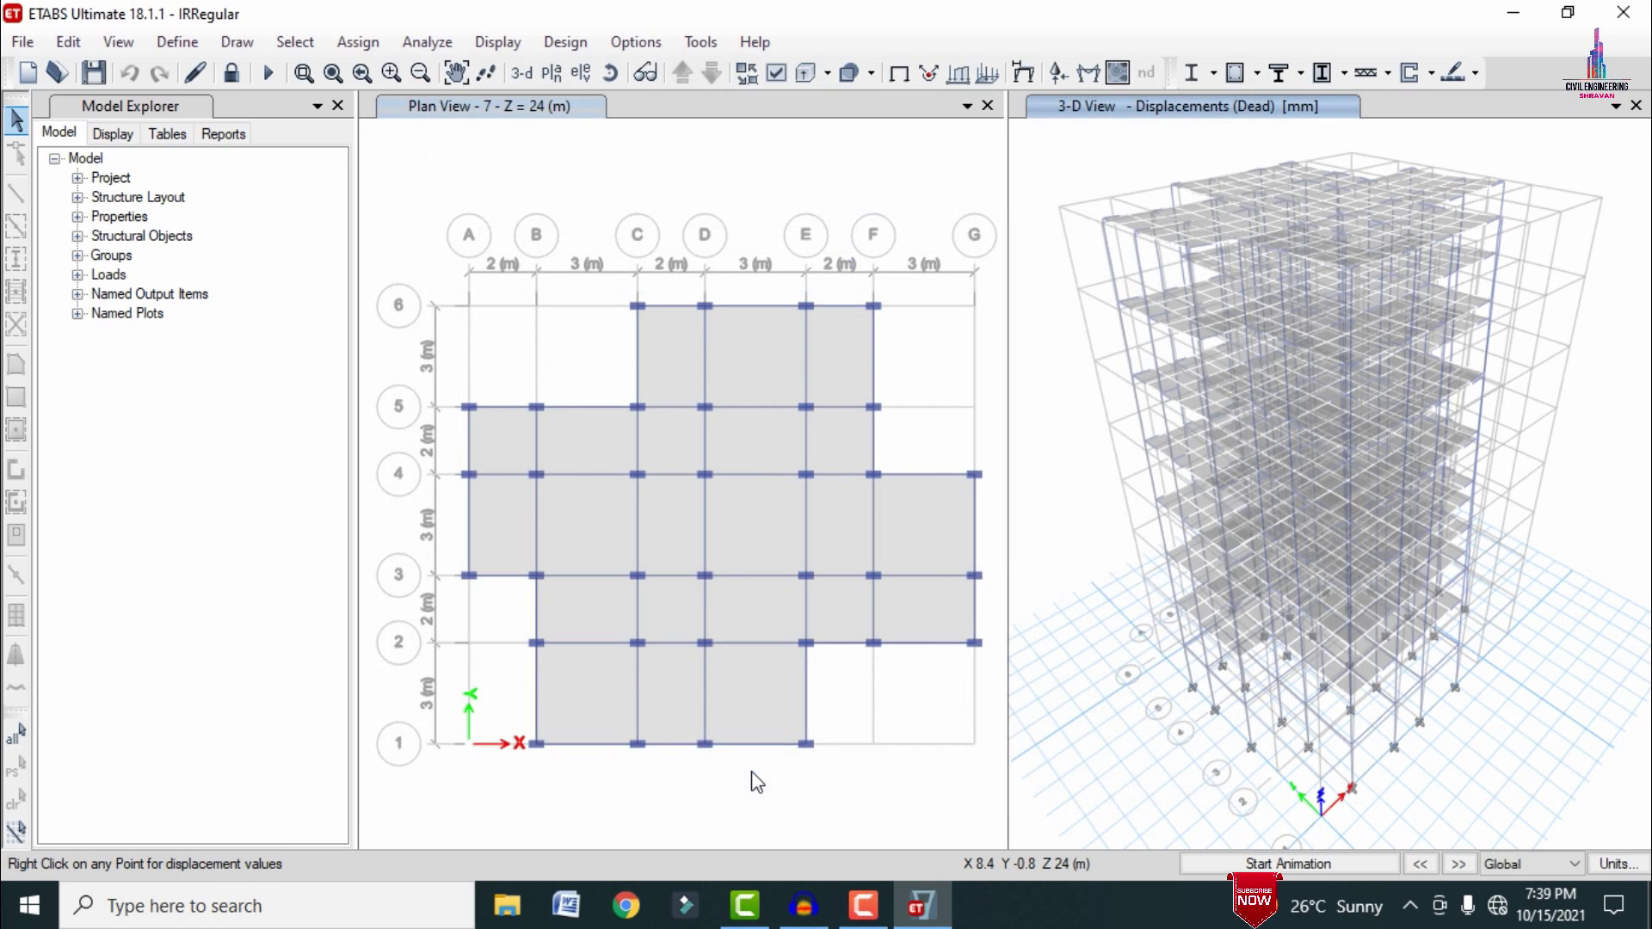
- Start the concrete frame design check
left_click(559, 45)
mouse_move(595, 103)
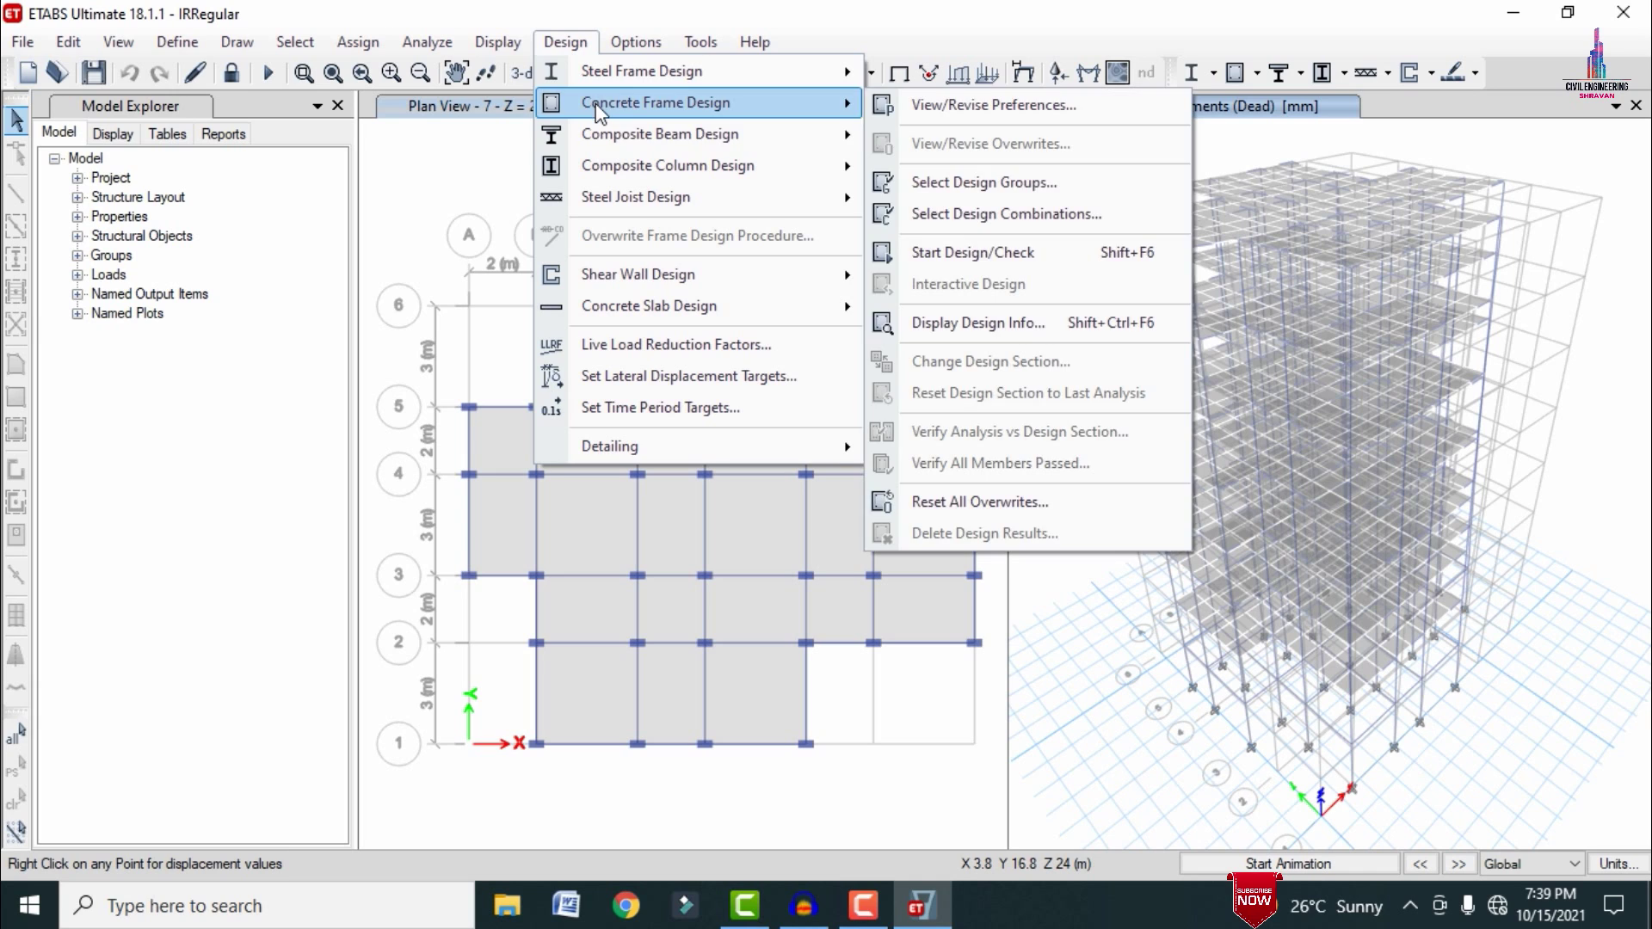
left_click(911, 251)
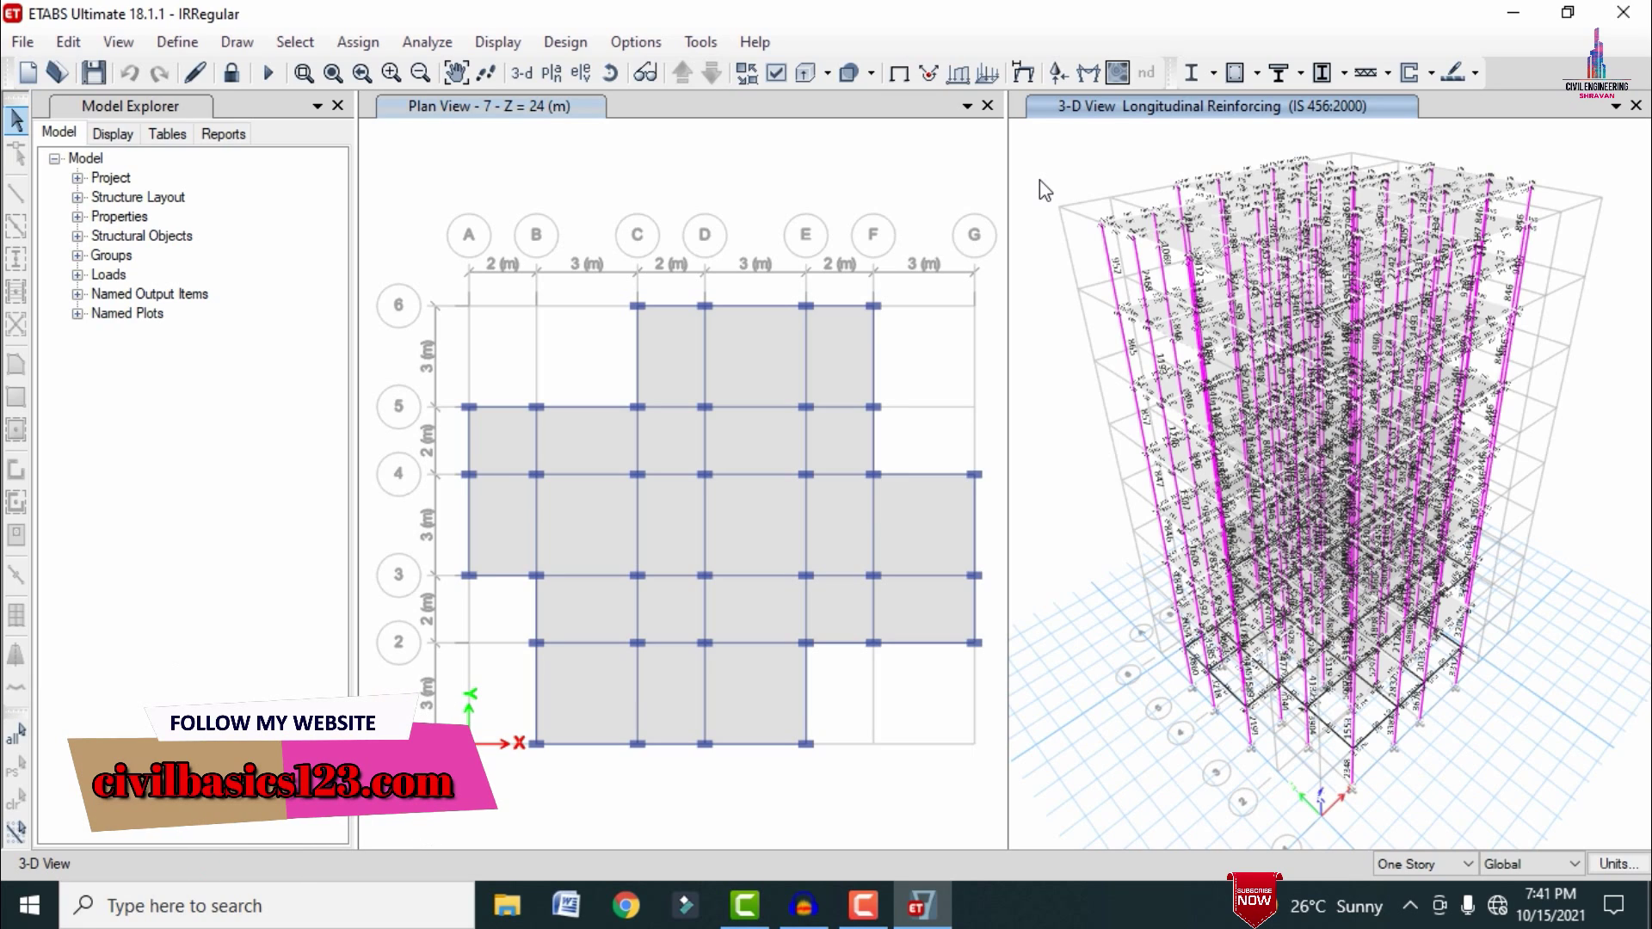
- Review and accept the concrete slab design preferences
left_click(1474, 74)
left_click(1454, 104)
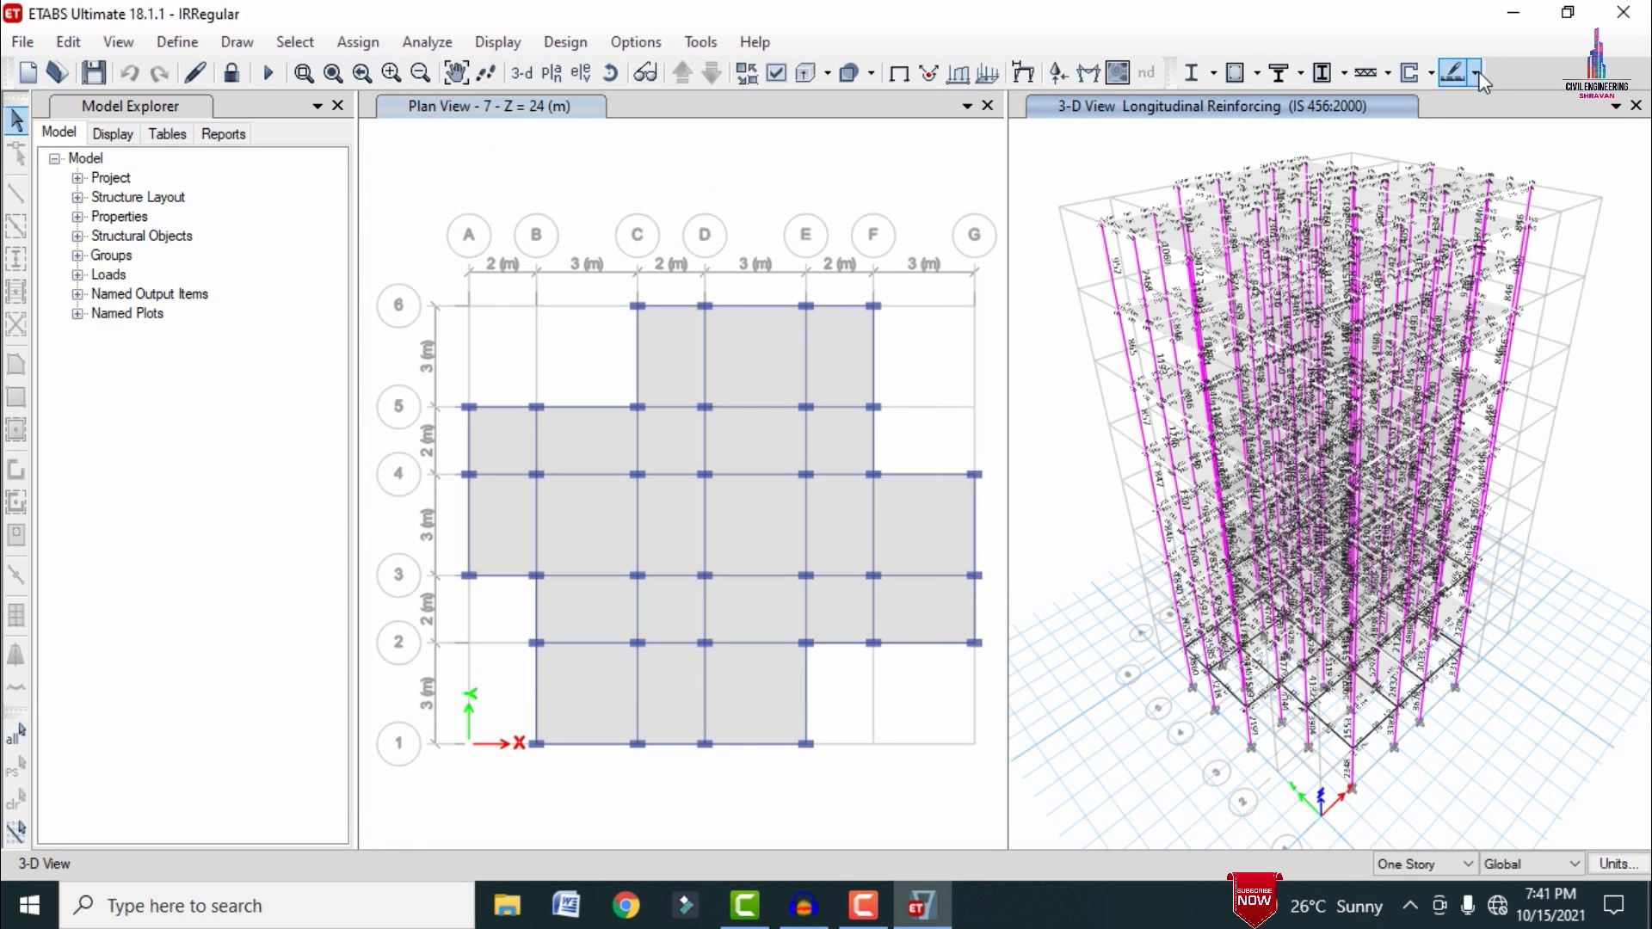
left_click(1475, 73)
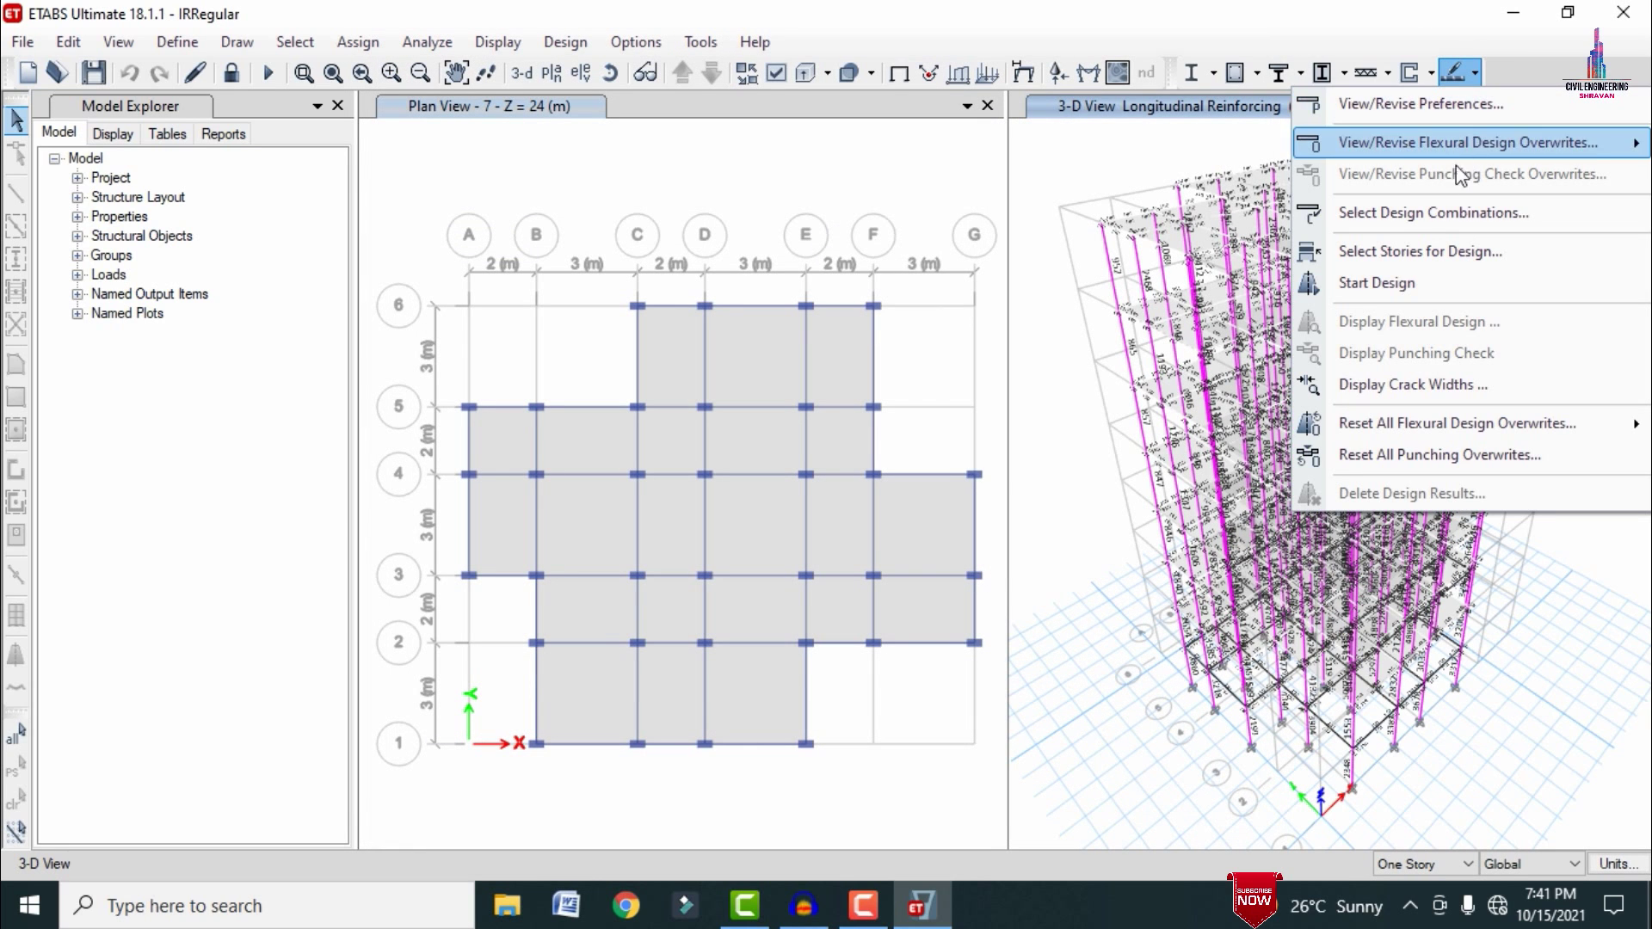
- Select stories 7 through 1 for slab design and run the strip design
left_click(1454, 251)
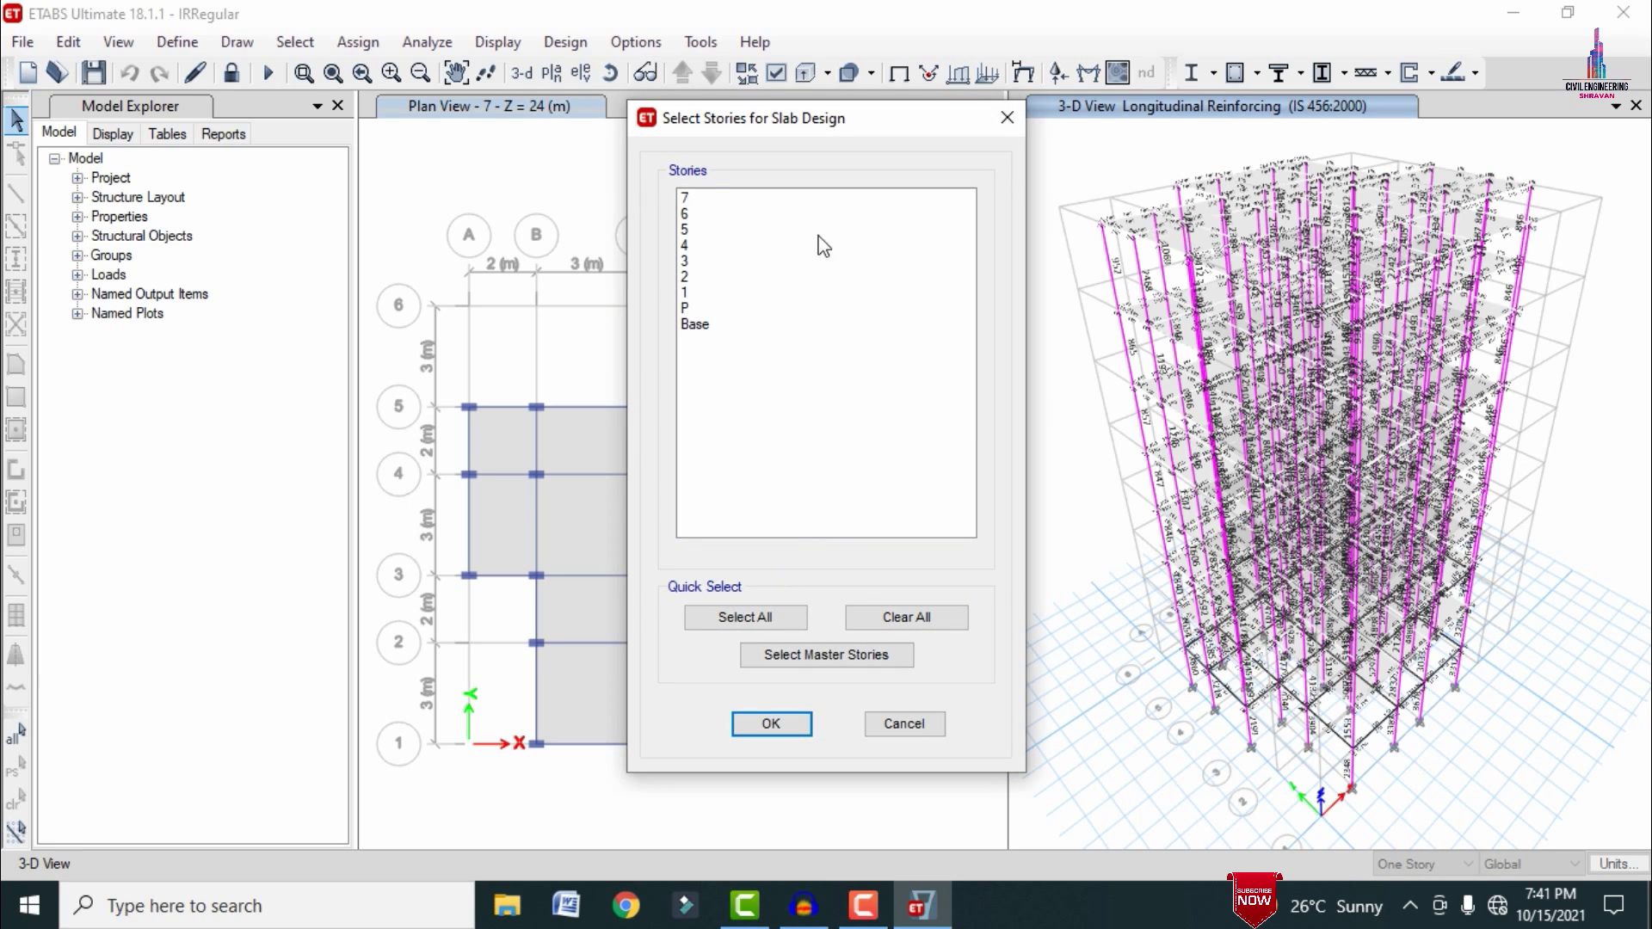
left_click_drag(702, 200, 721, 301)
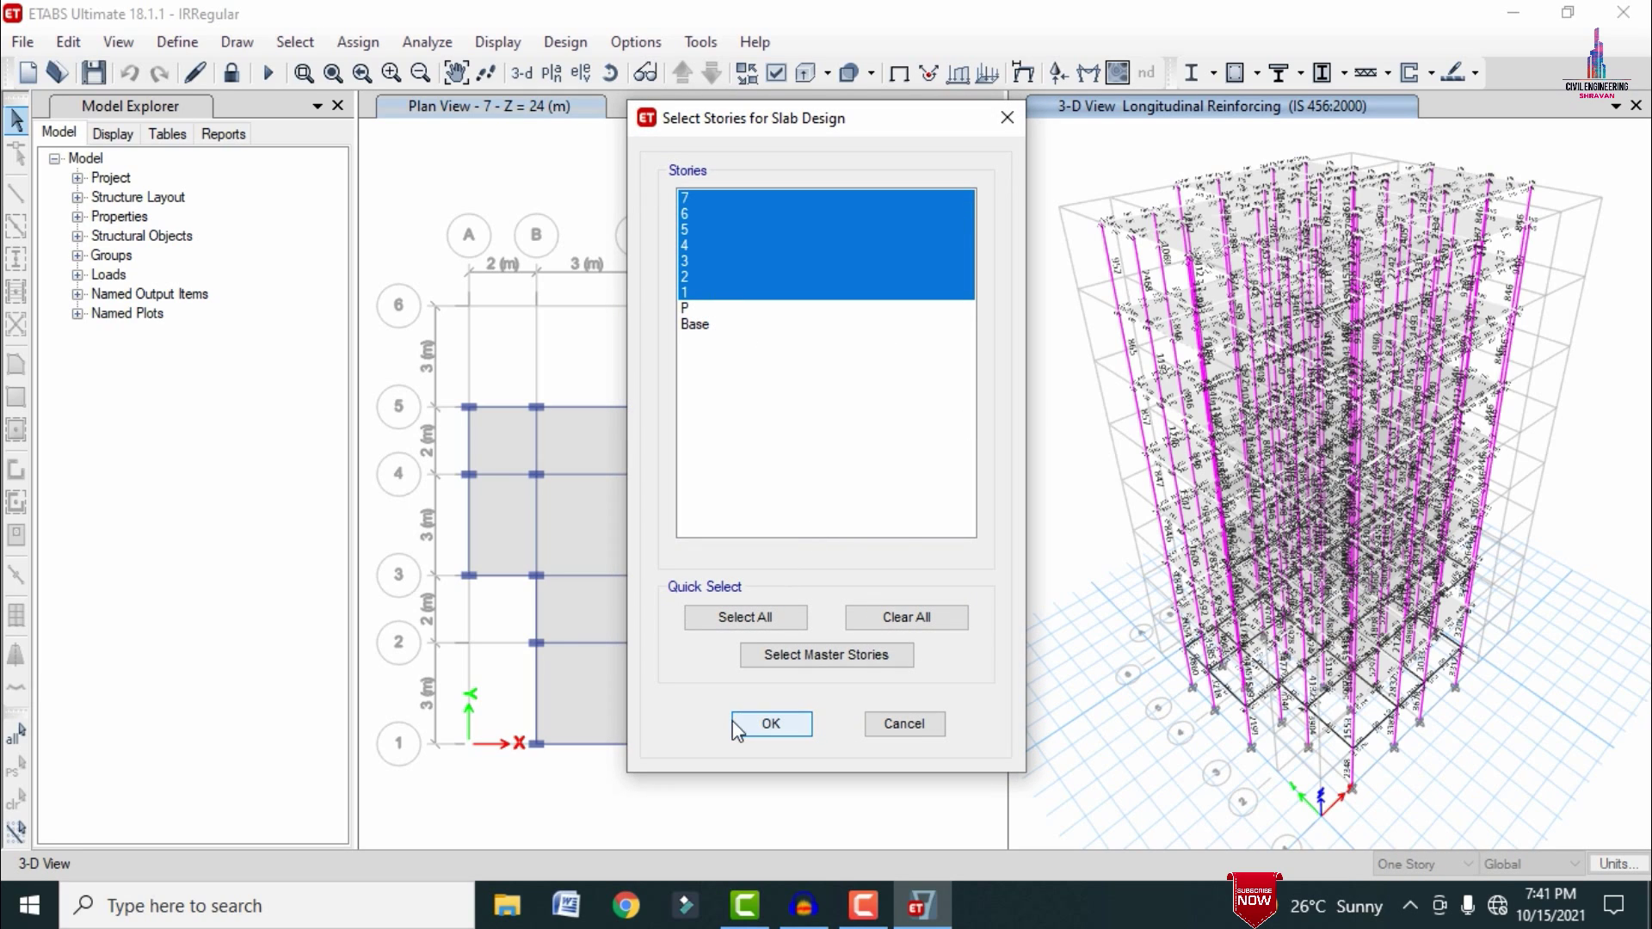
left_click(771, 724)
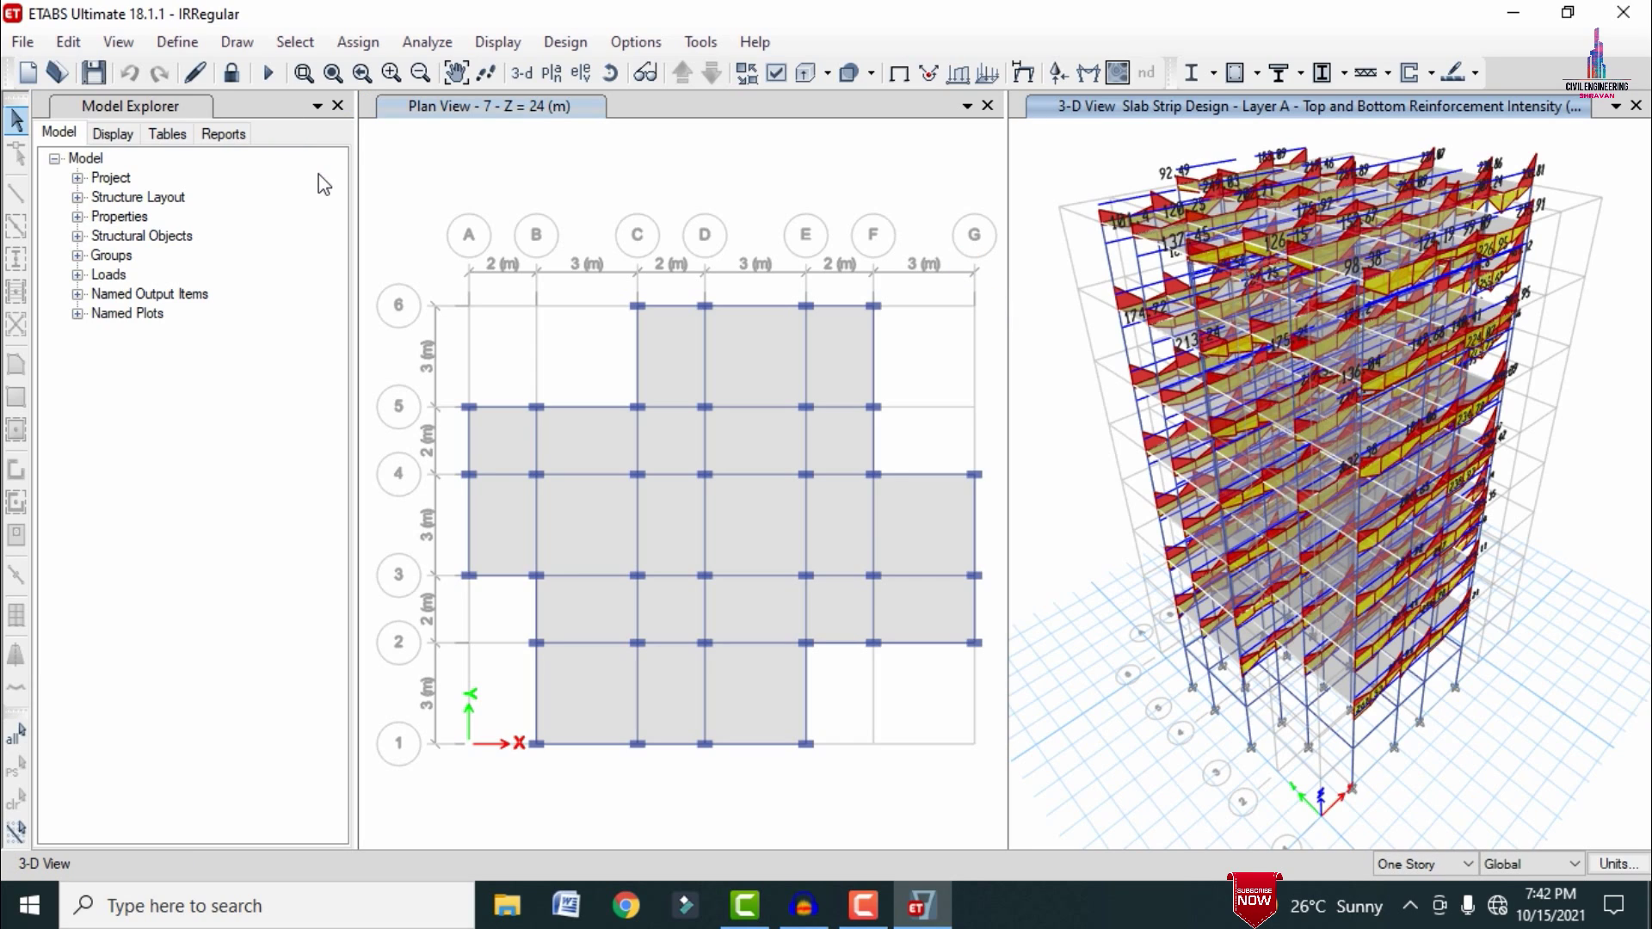
- Close ETABS and launch CSiDetail 18 by searching 'csi' in the Start menu
left_click(1621, 15)
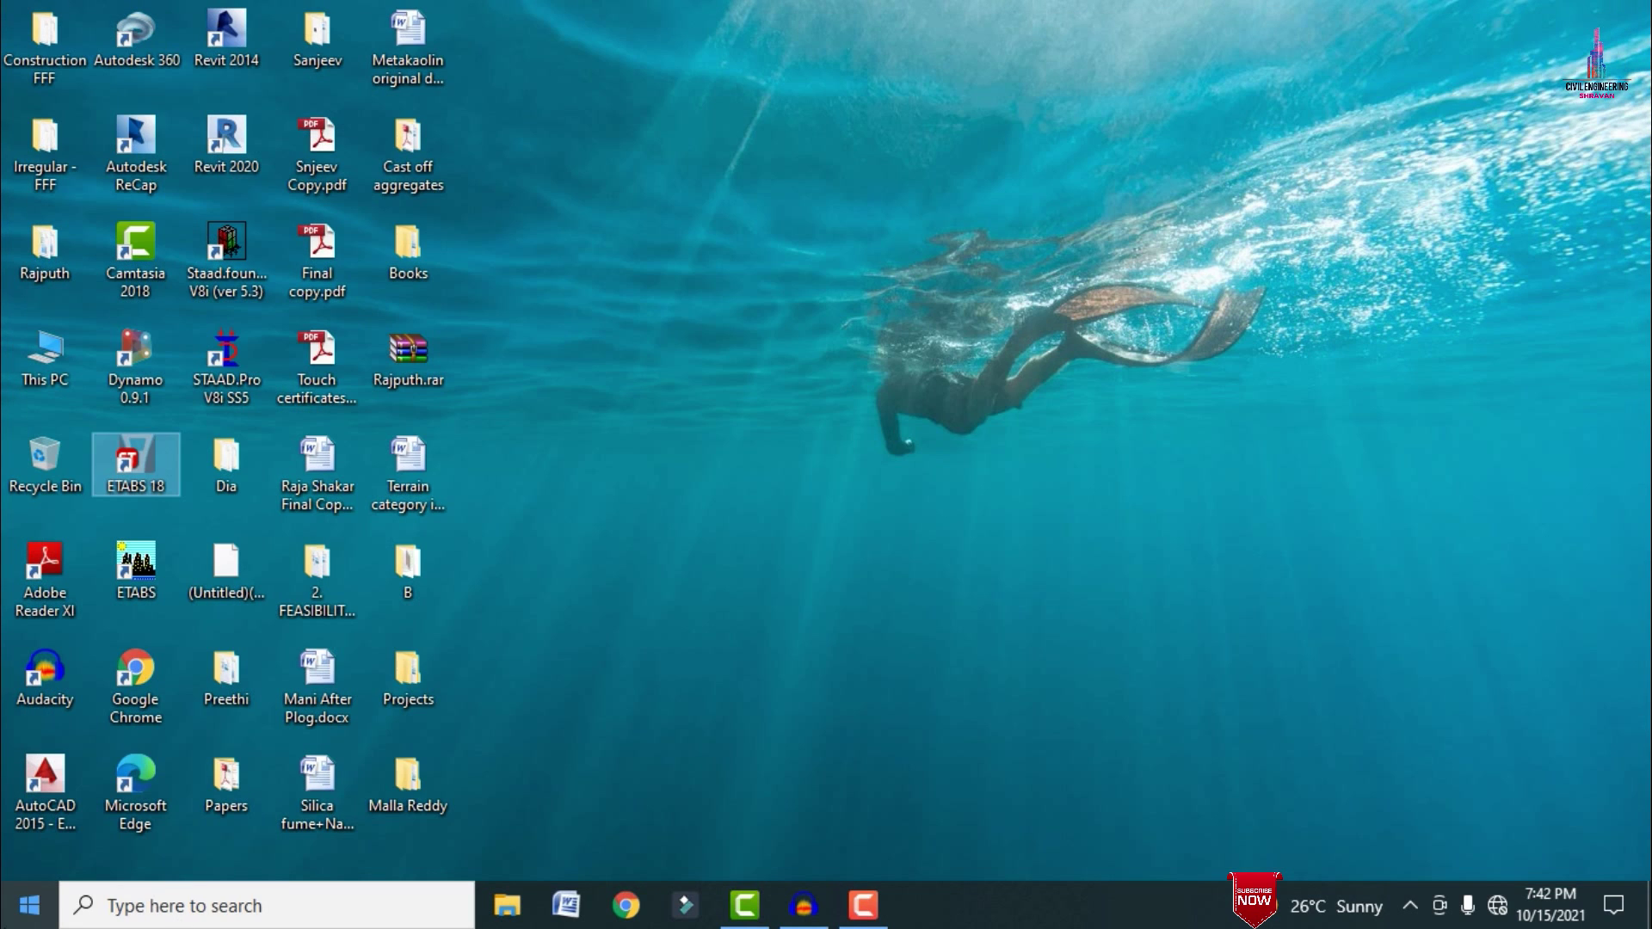
left_click(31, 906)
type("c")
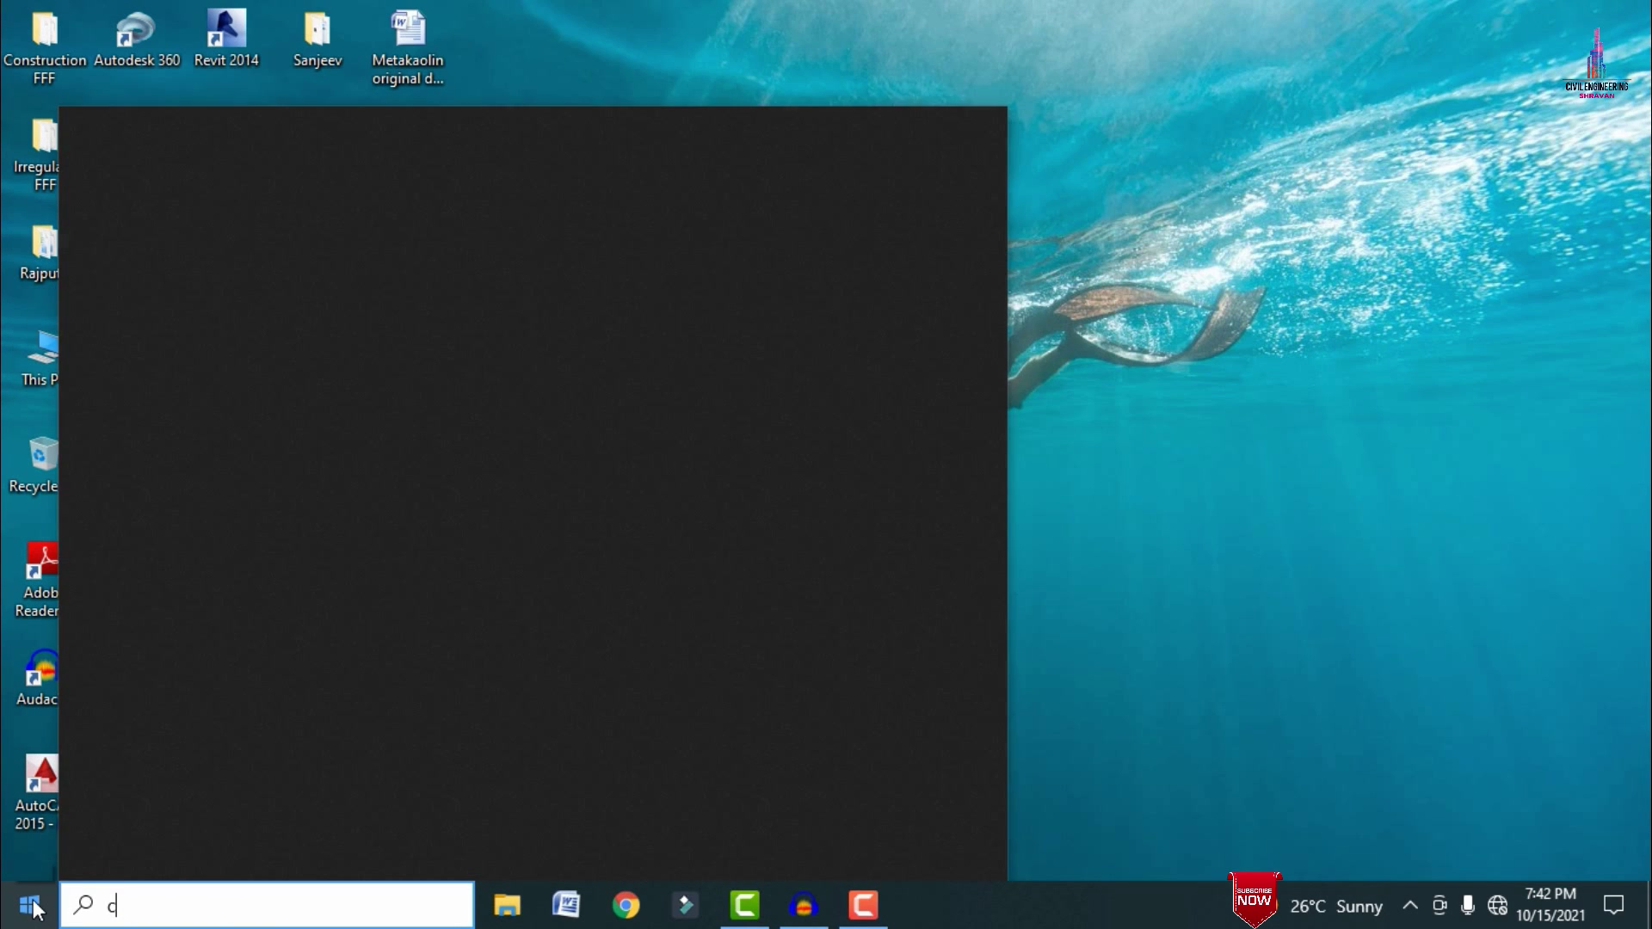
type("si")
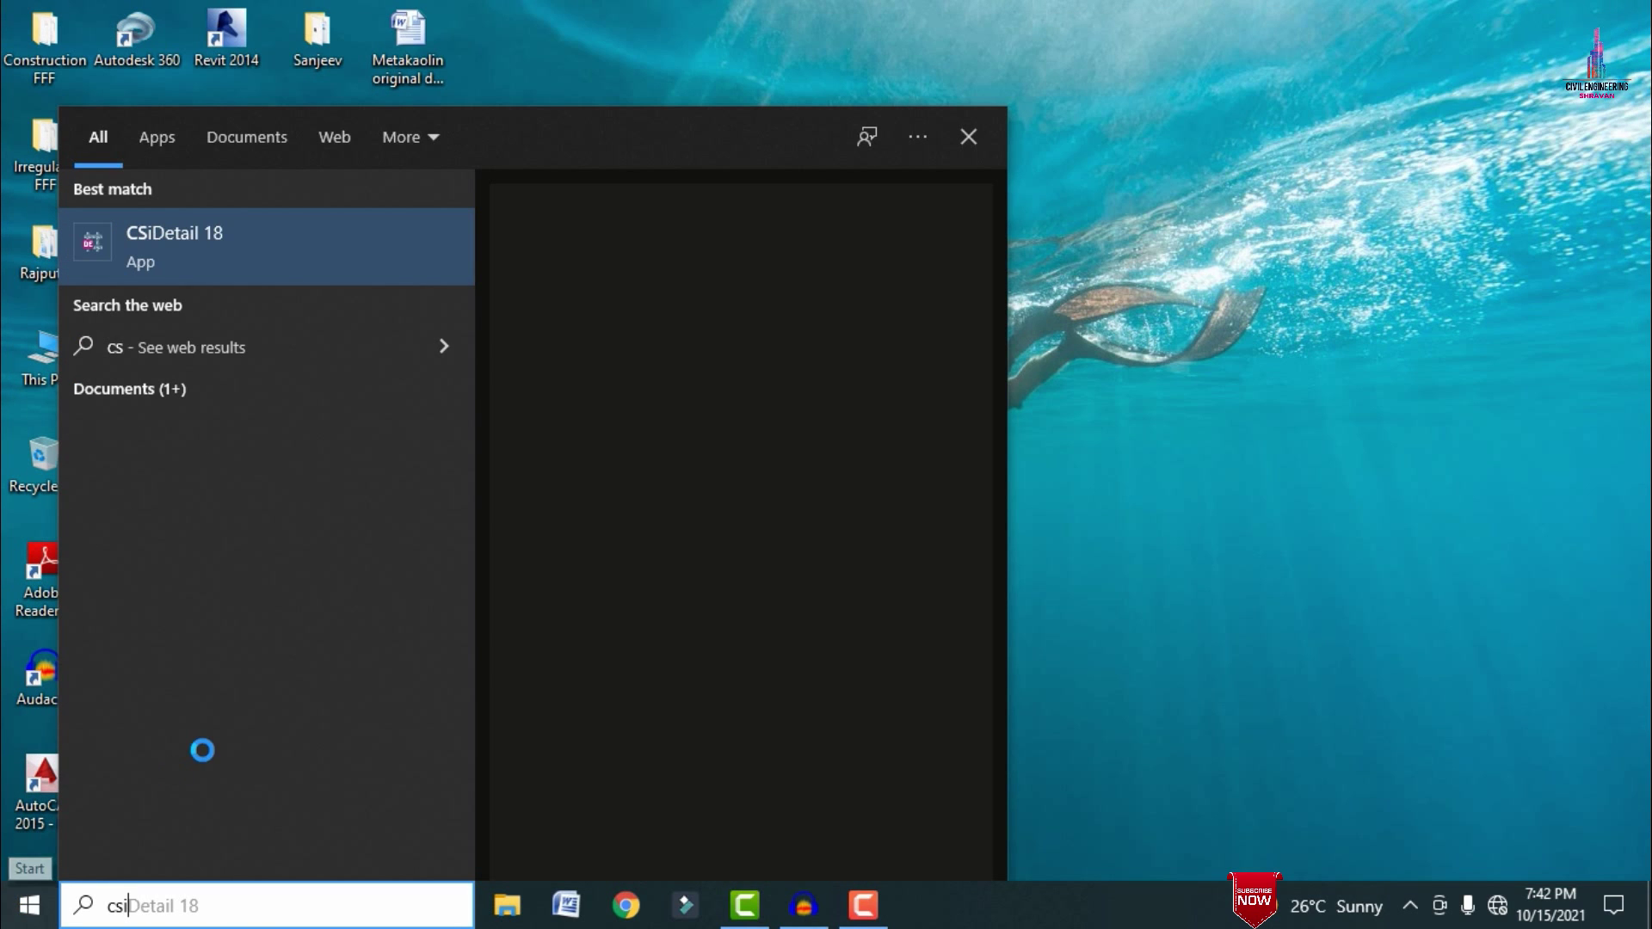
key("Return")
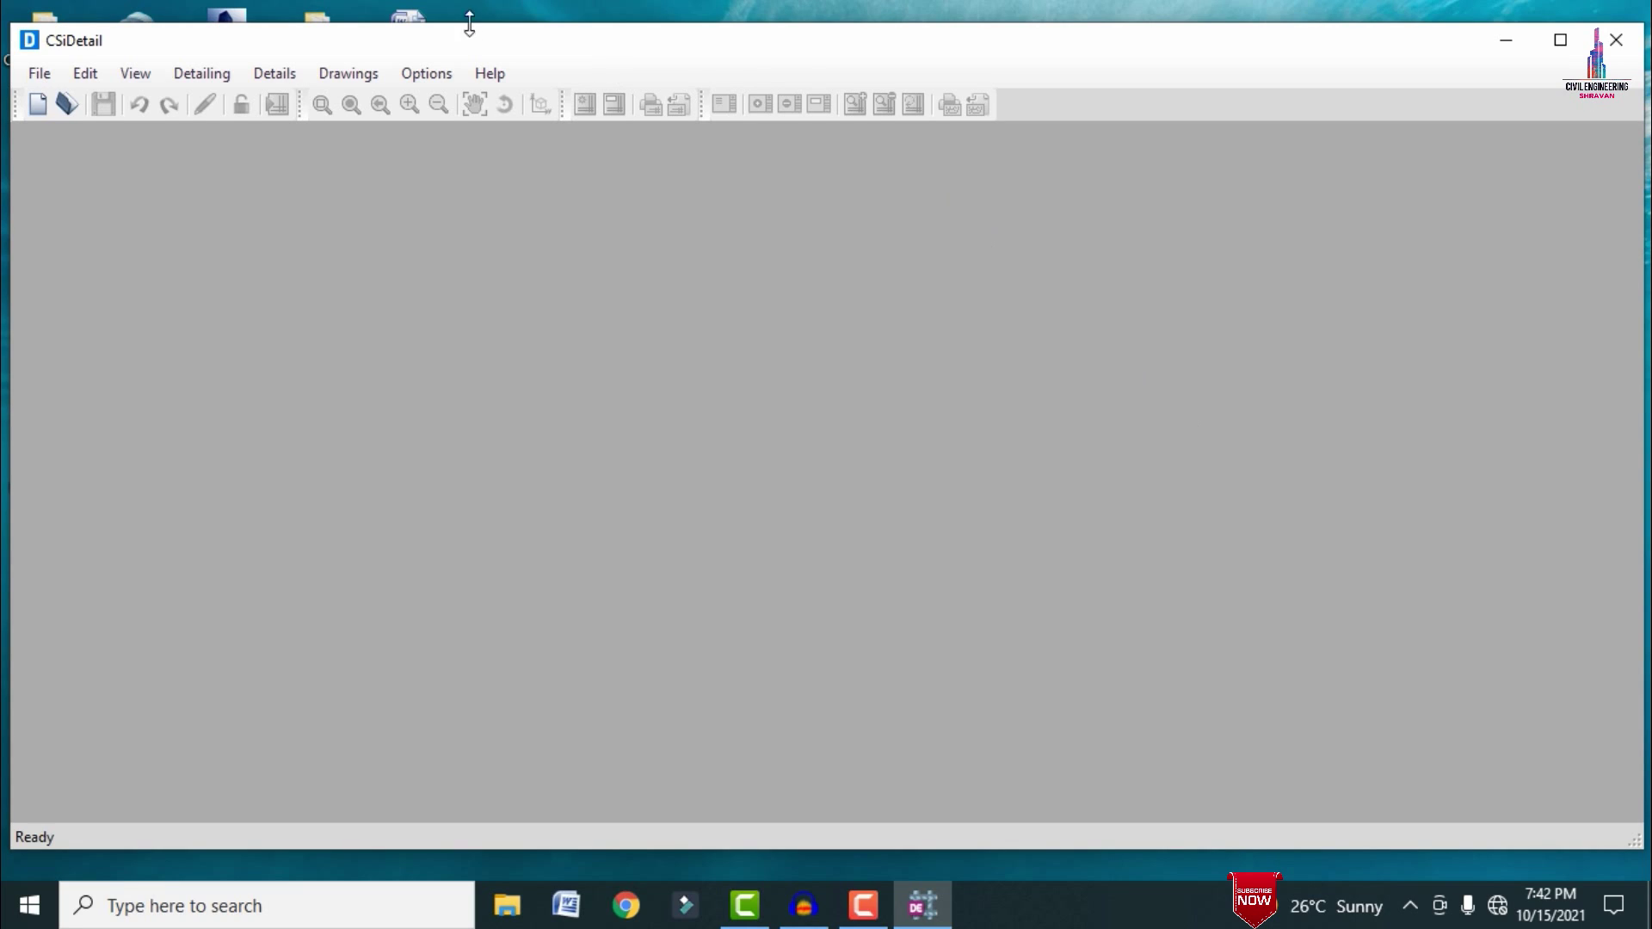
- Maximize CSiDetail and start a new detailing from Desktop > Irregular - FFF > IRRegular.EDB
left_click(1560, 39)
left_click(43, 43)
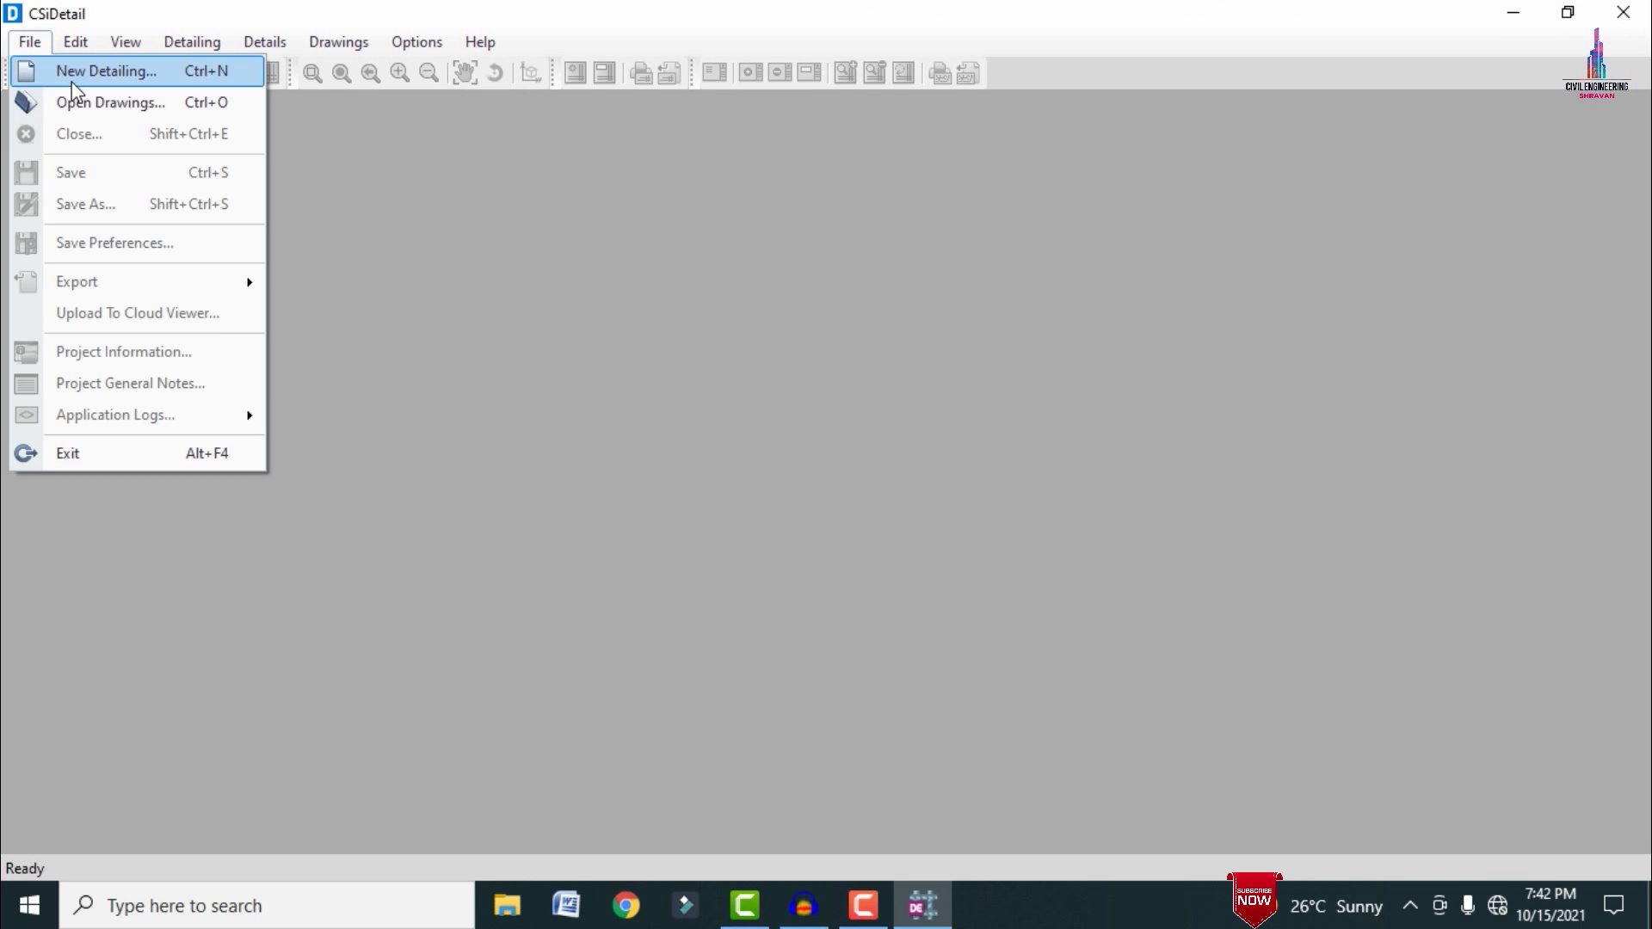
left_click(70, 79)
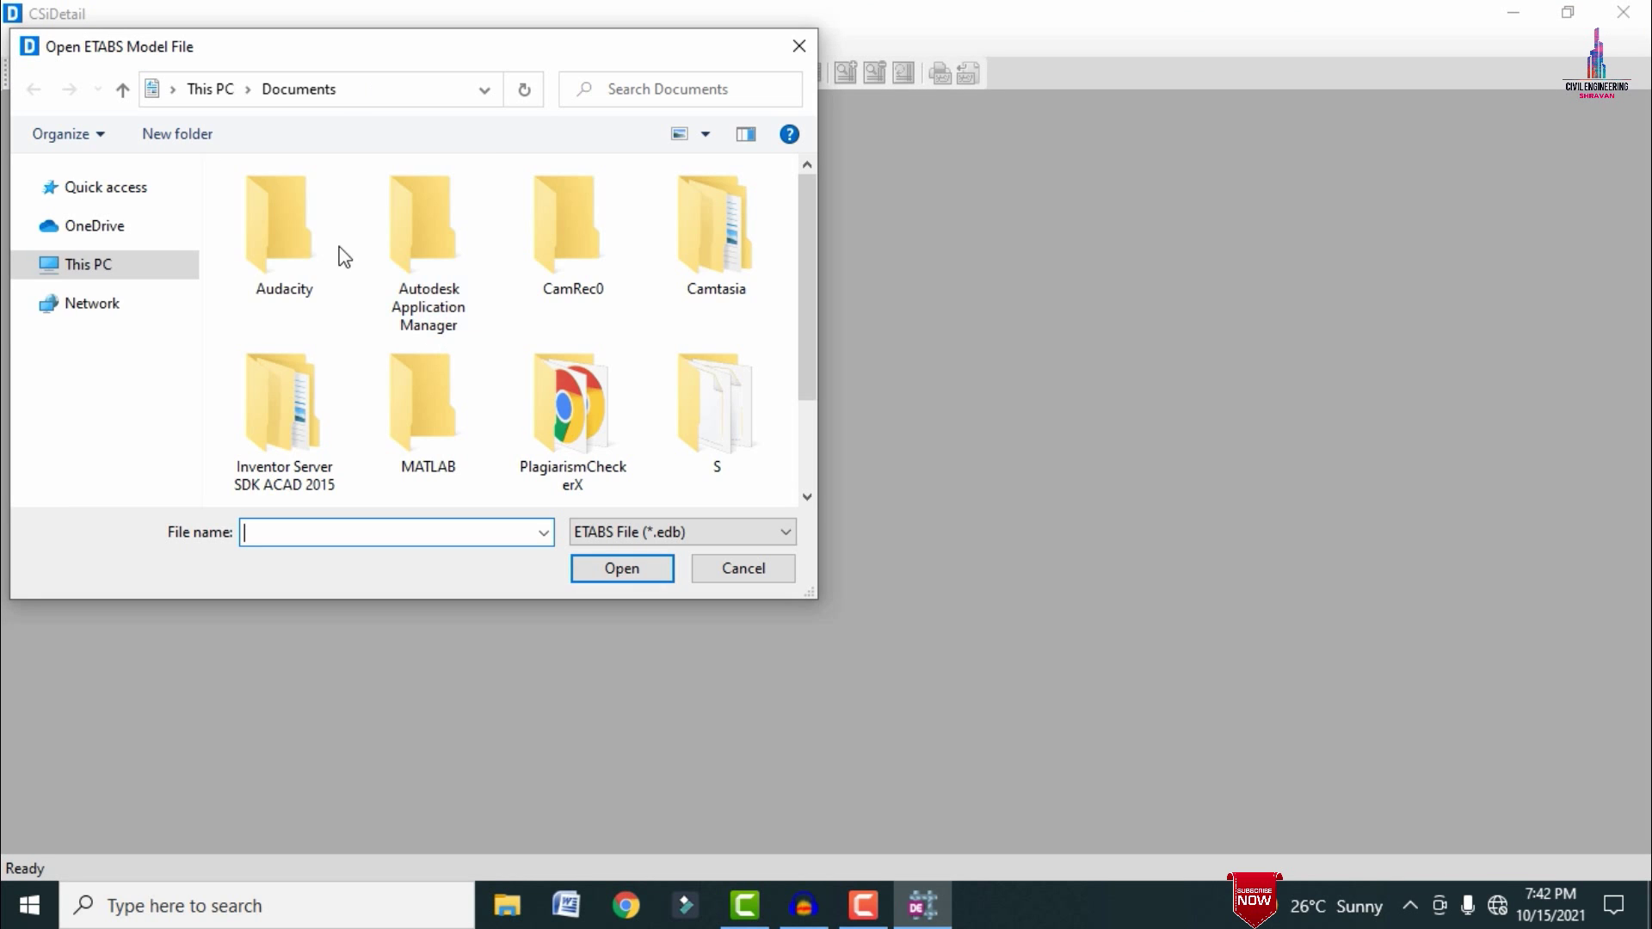
left_click(123, 353)
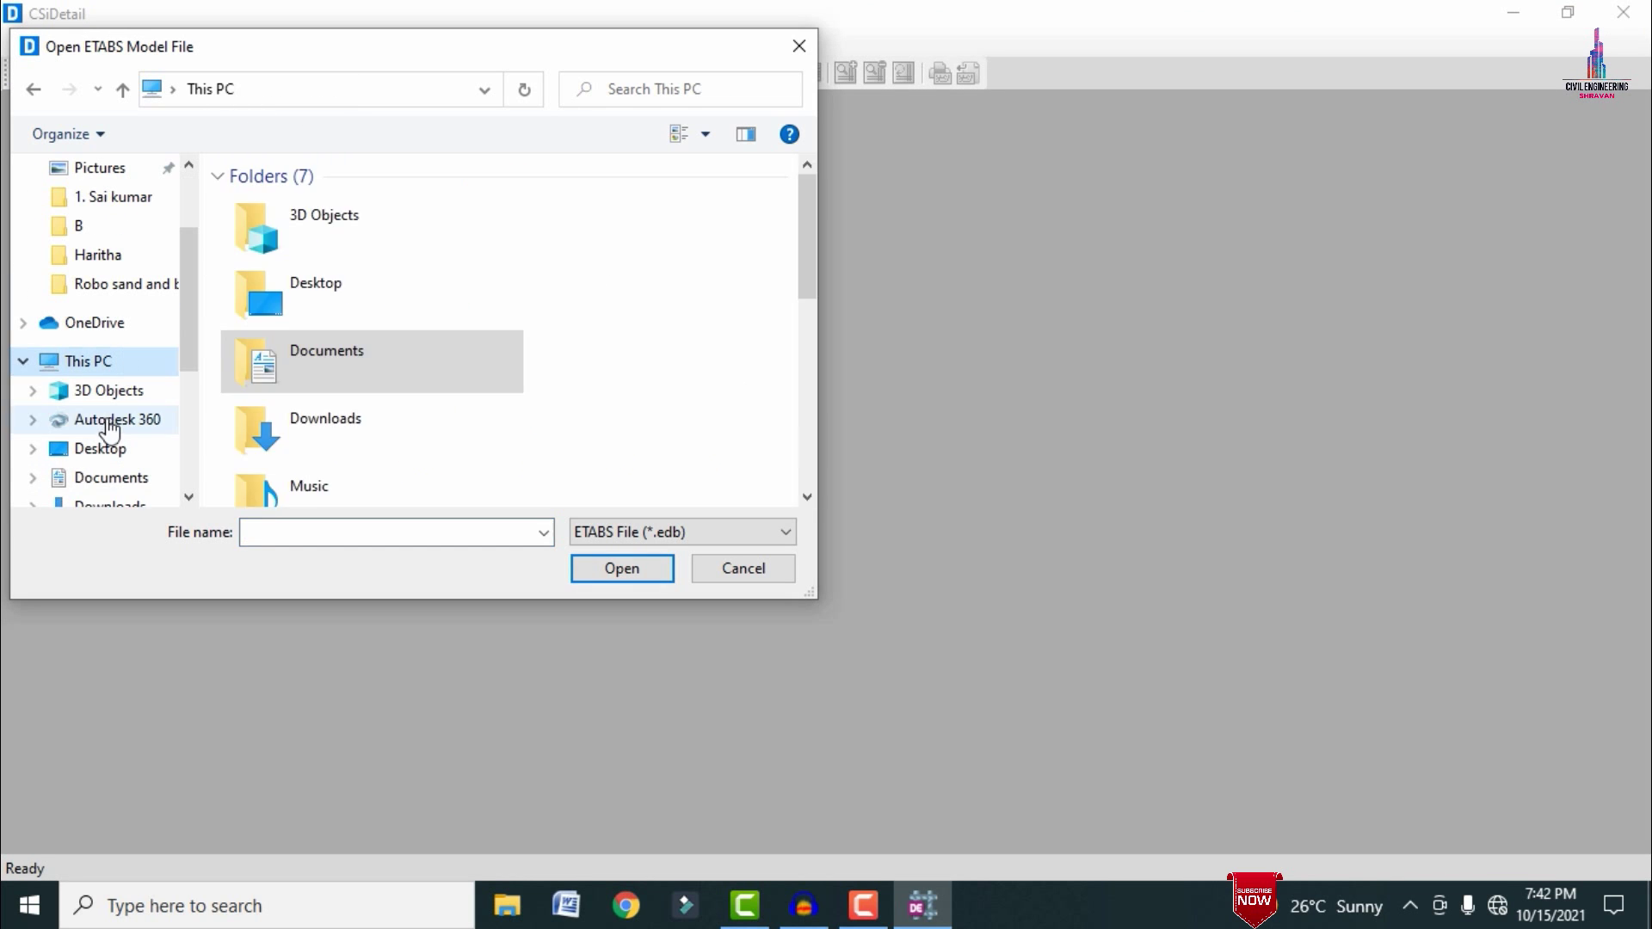
left_click(101, 448)
scroll(802, 279, "down", 3)
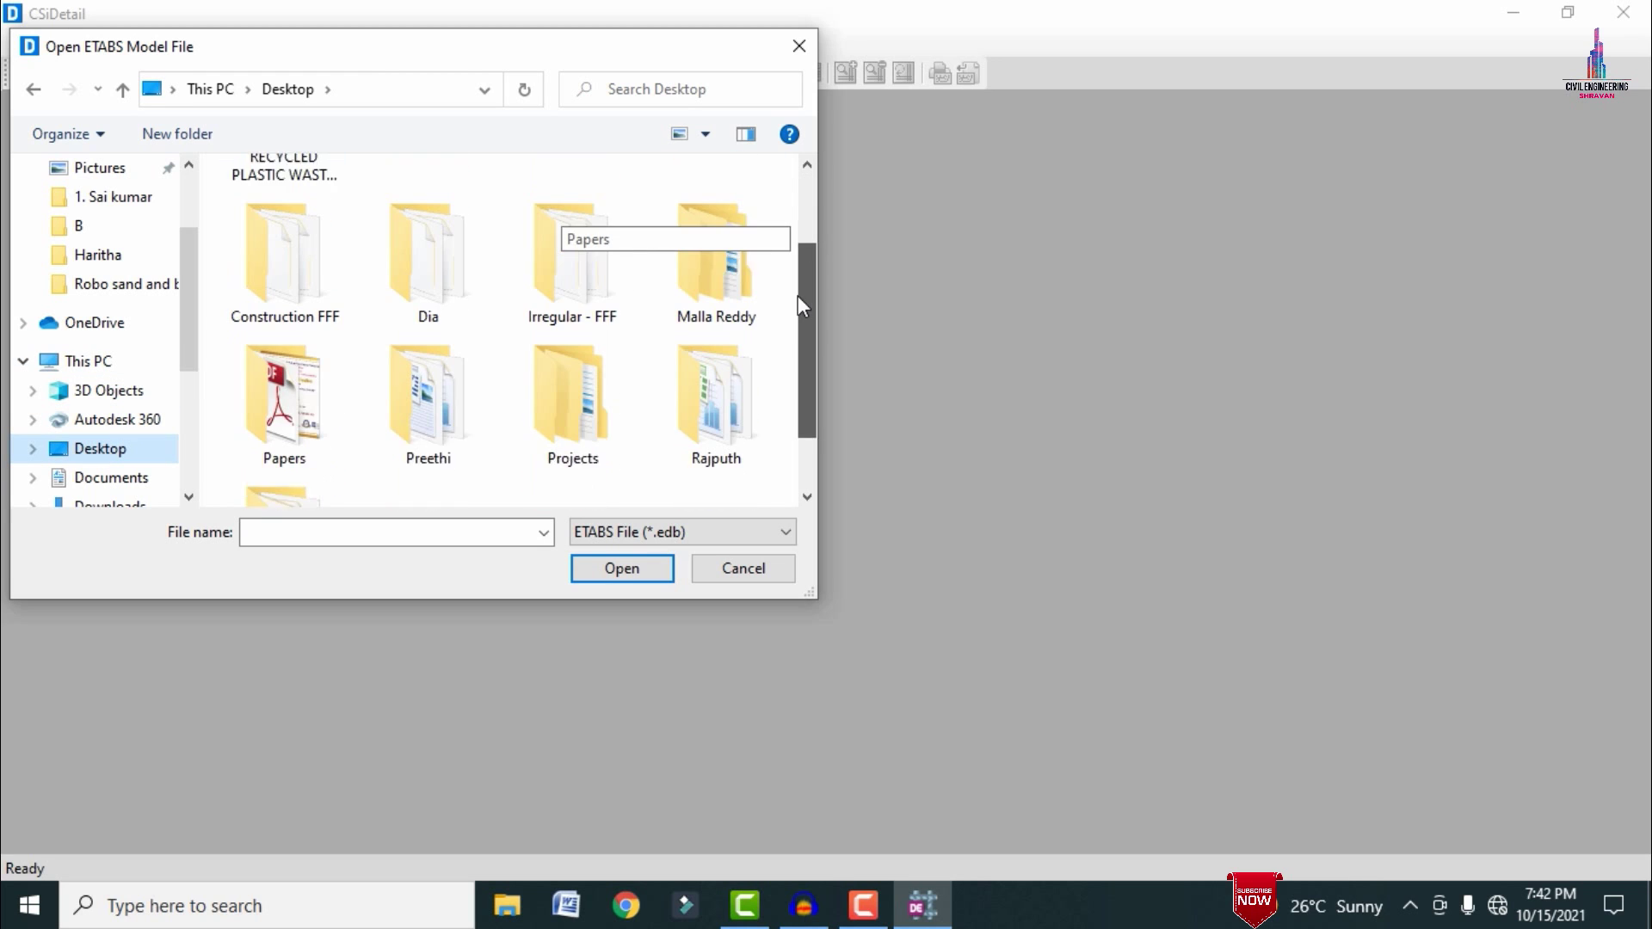
double_click(579, 250)
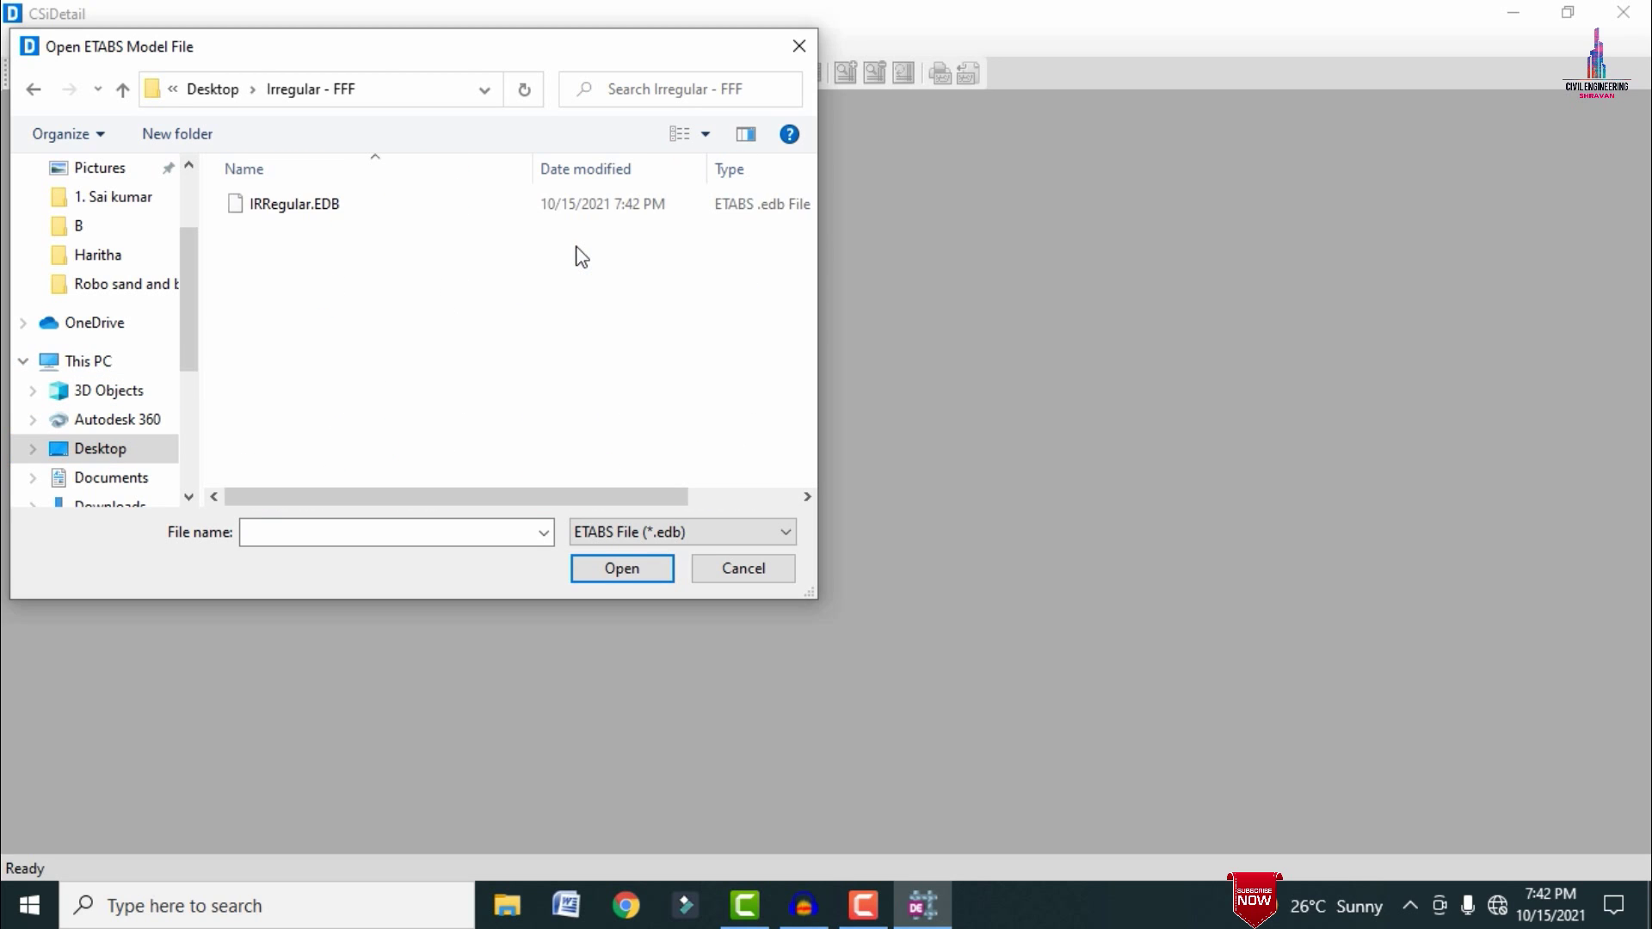
left_click(340, 209)
left_click(589, 571)
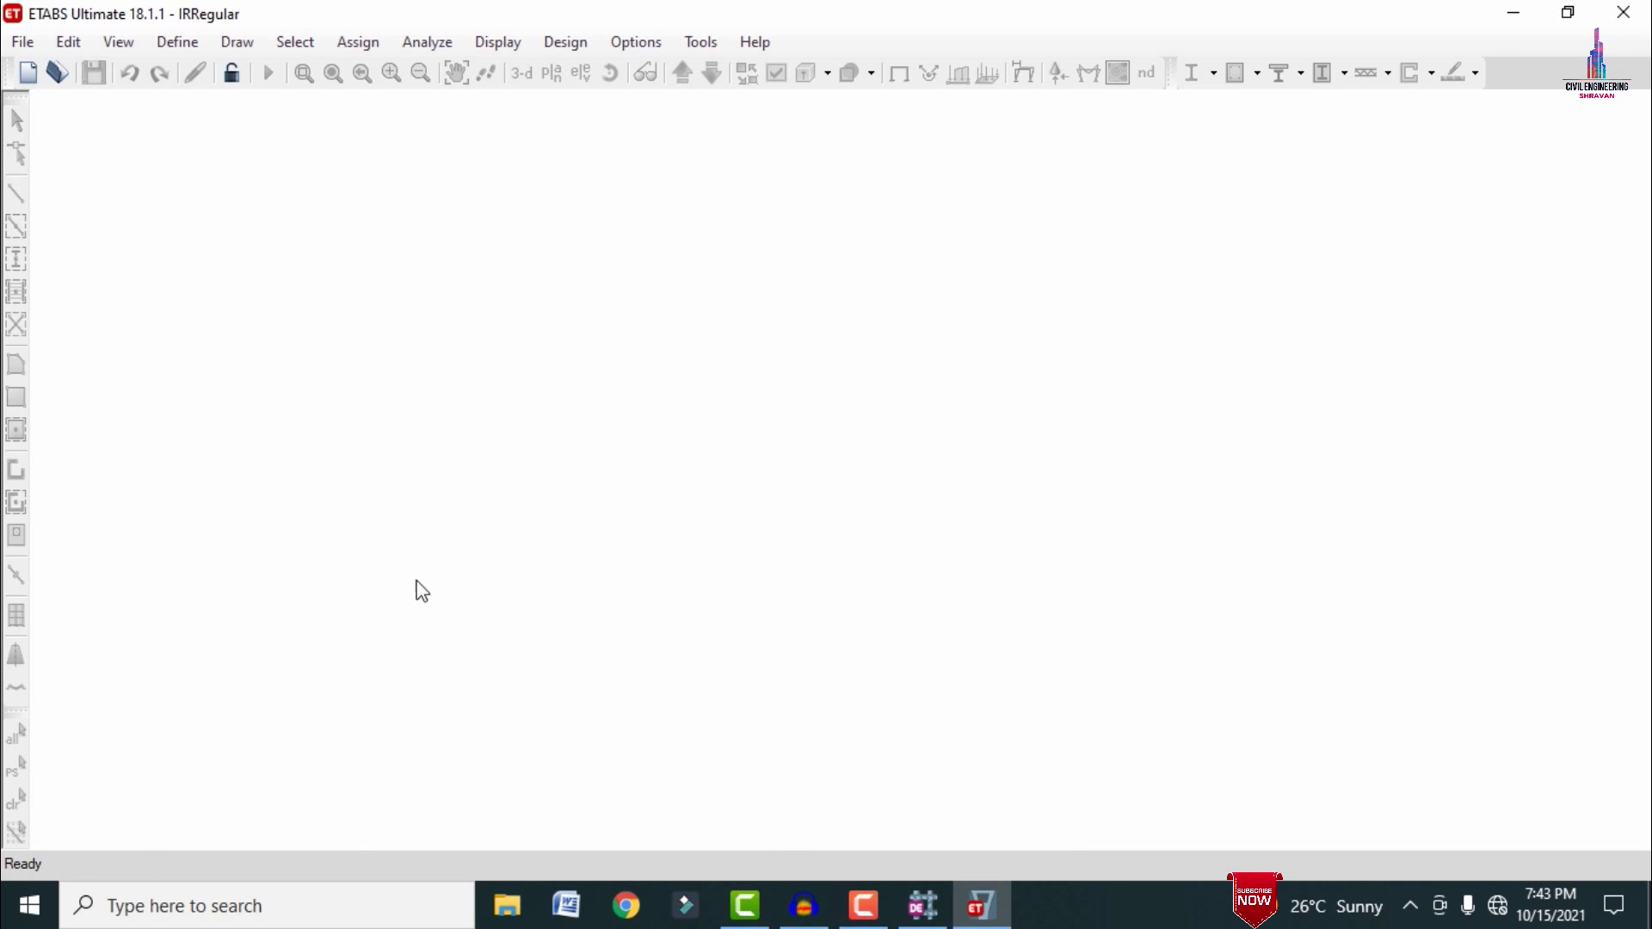
mouse_move(929, 919)
mouse_move(1086, 774)
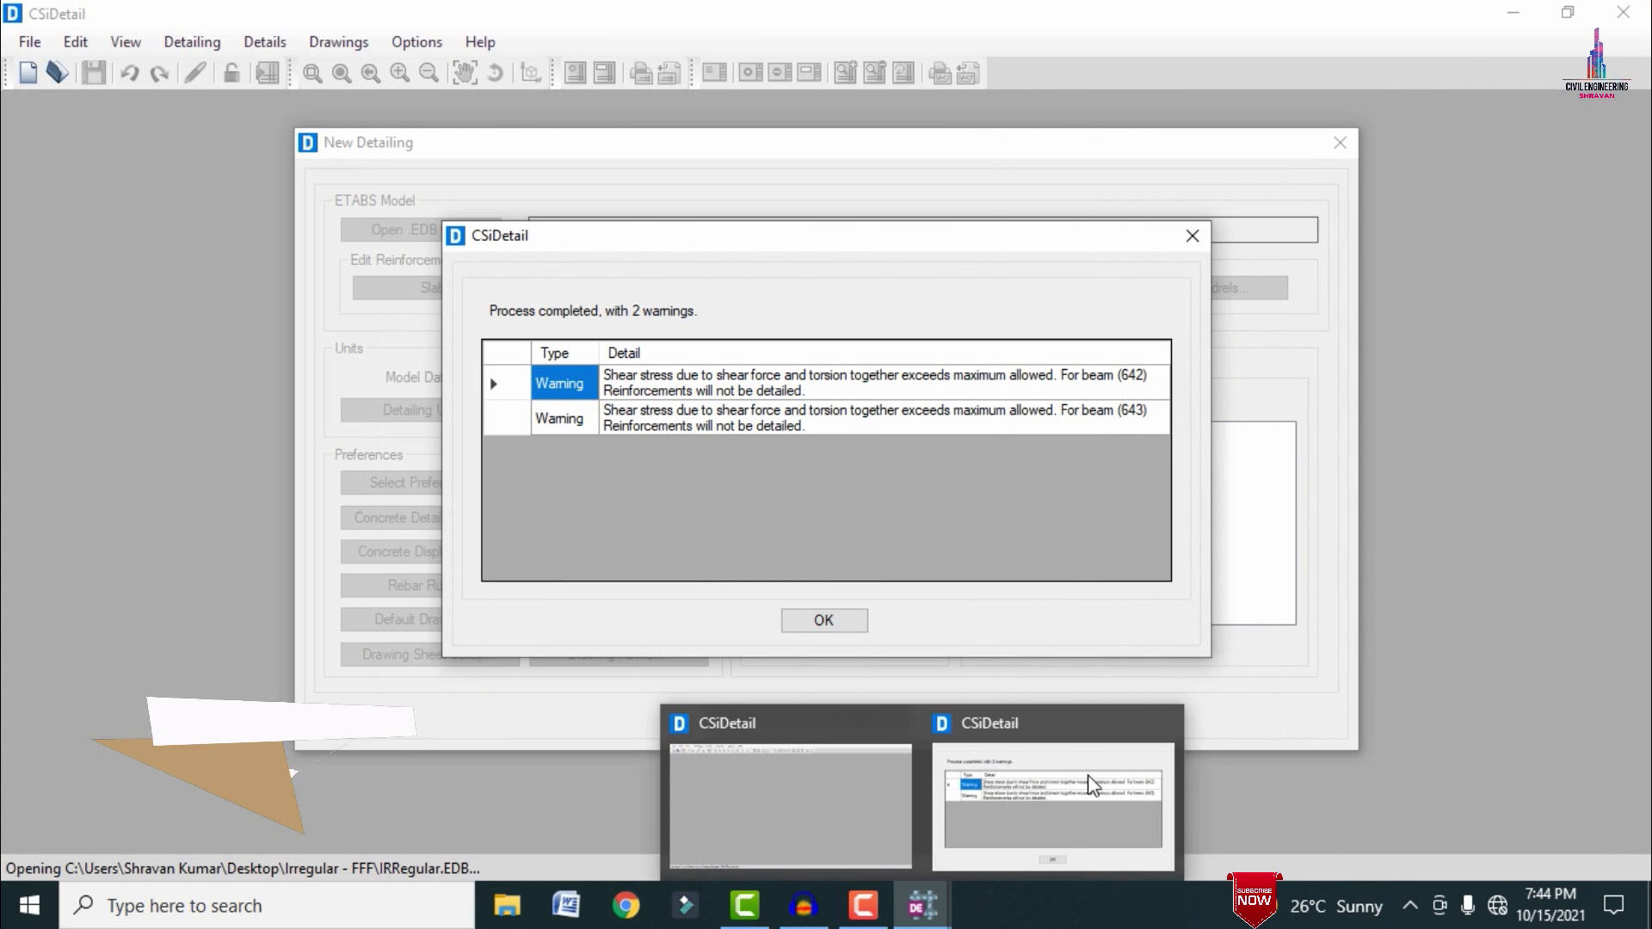
- Dismiss the beam shear warnings and set detailing units to Kilonewton force and Ton rebar weight
left_click(818, 615)
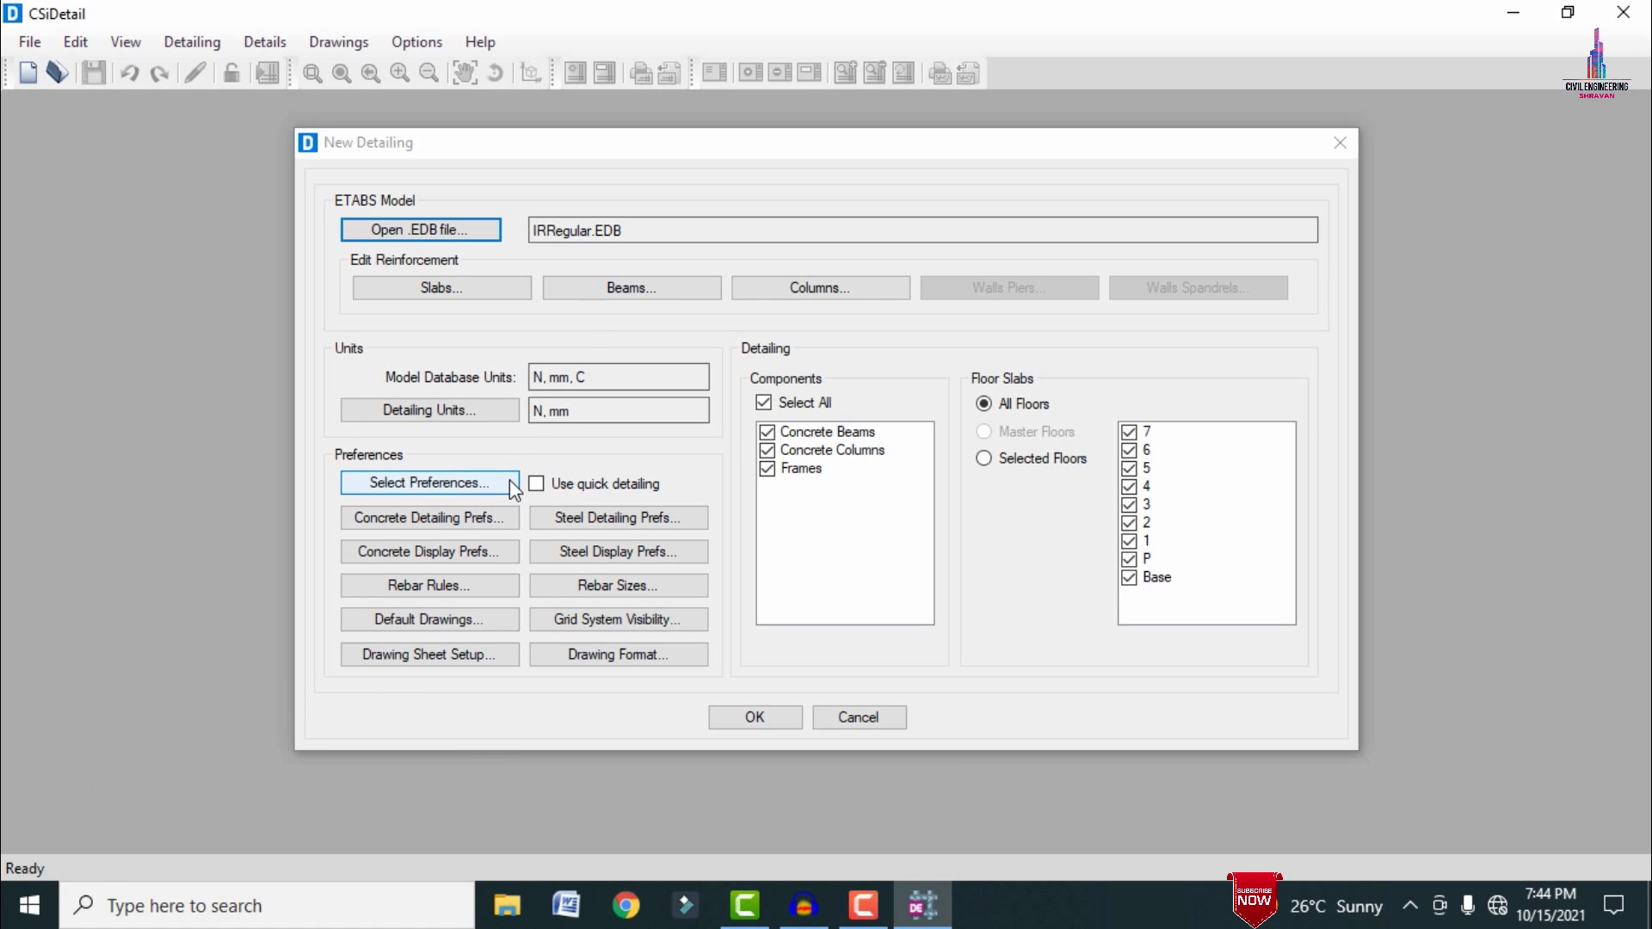
left_click(488, 411)
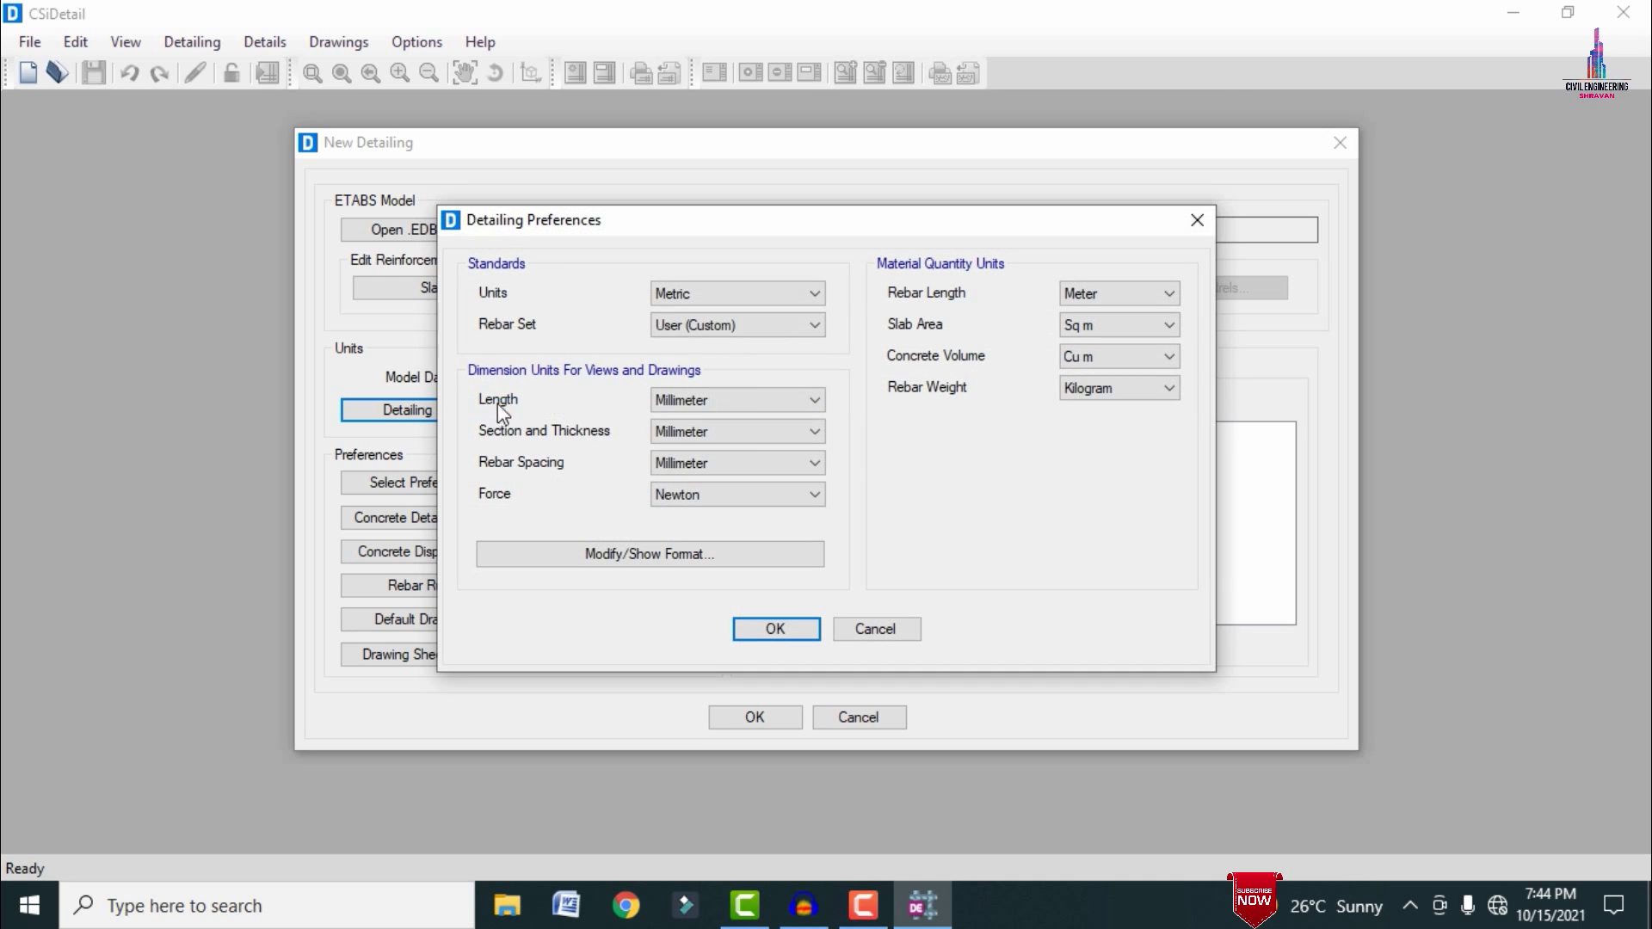
left_click(704, 498)
left_click(688, 531)
left_click(1077, 392)
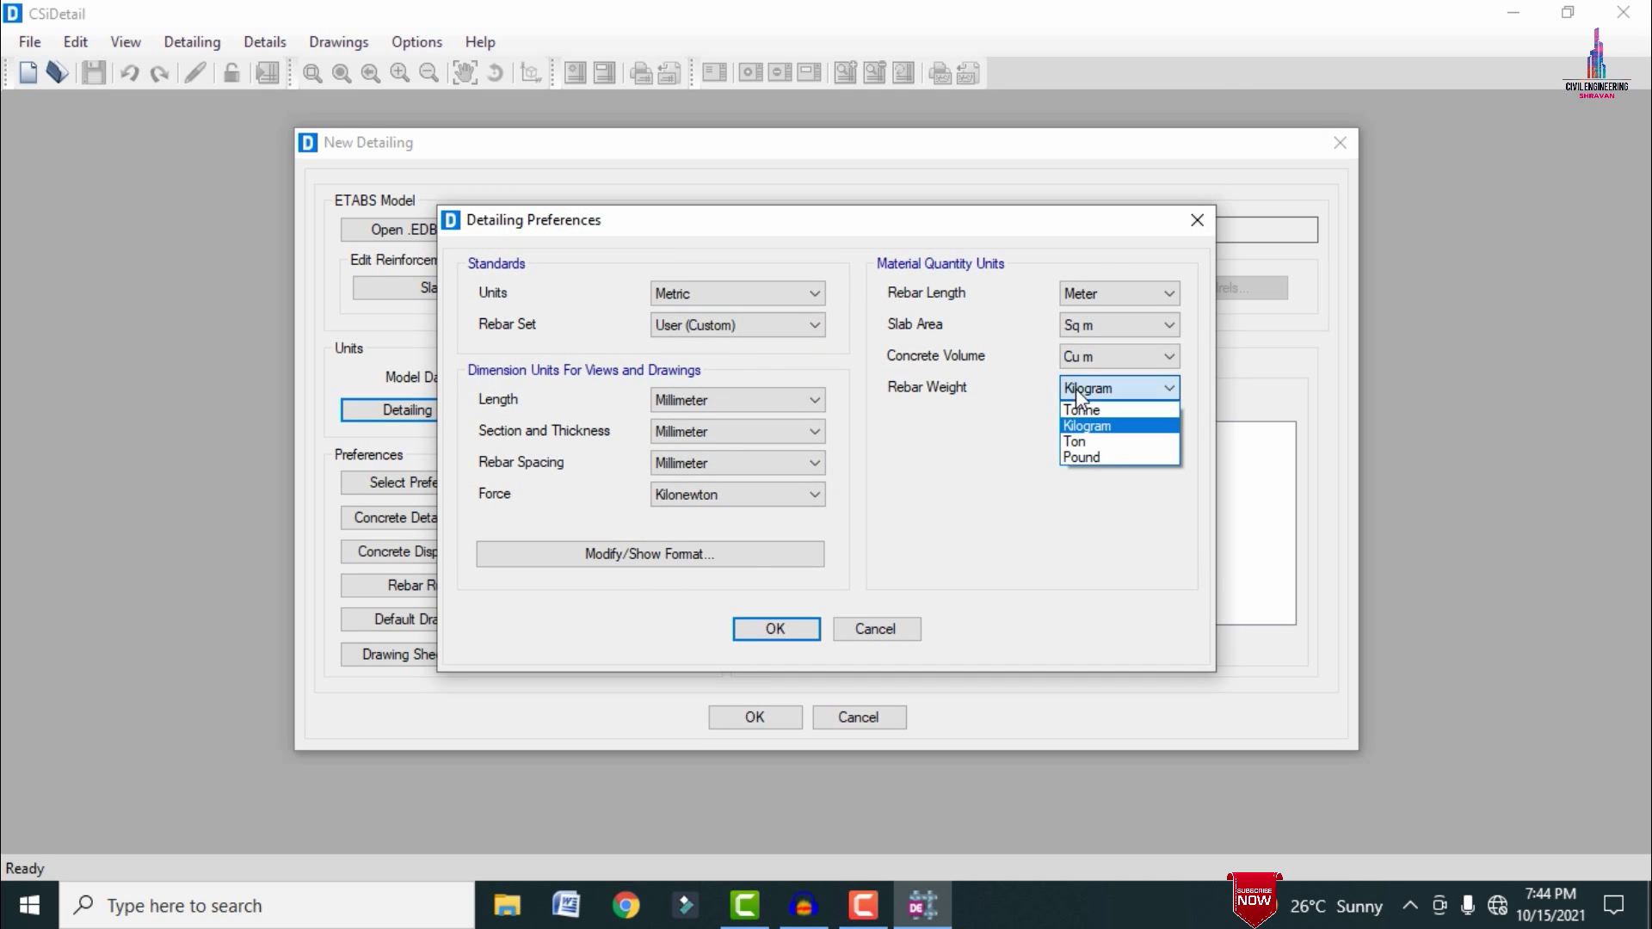
left_click(1072, 441)
left_click(779, 629)
- Apply the IS 456:2000 standard design code preferences
left_click(404, 482)
left_click(669, 463)
left_click(927, 465)
left_click(924, 499)
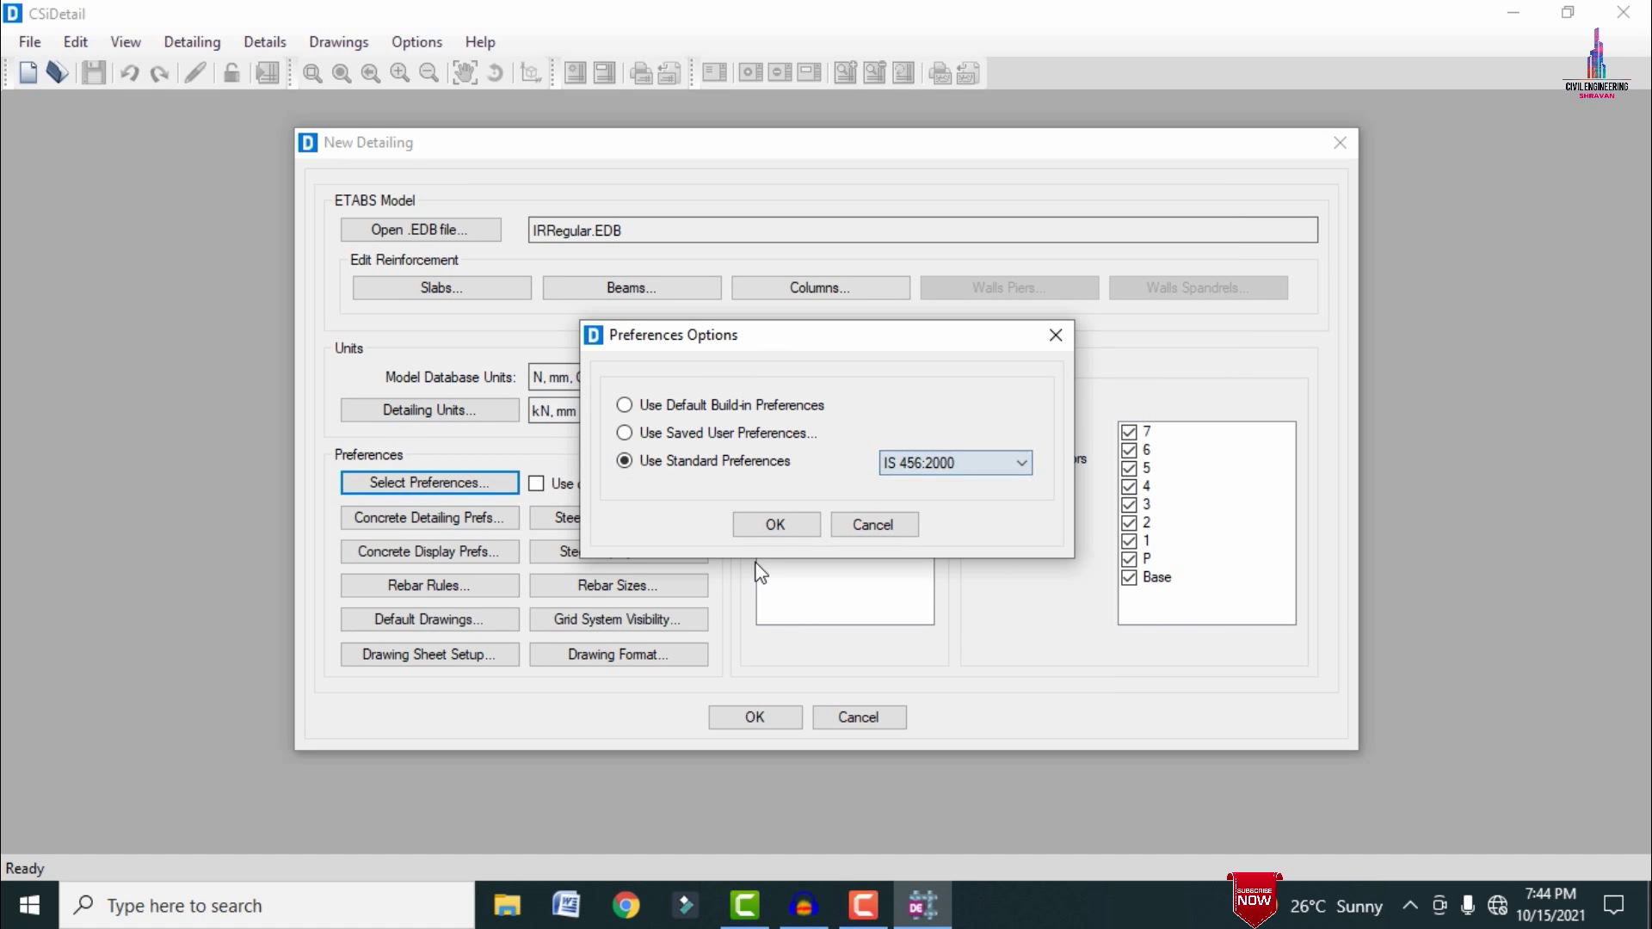
left_click(759, 529)
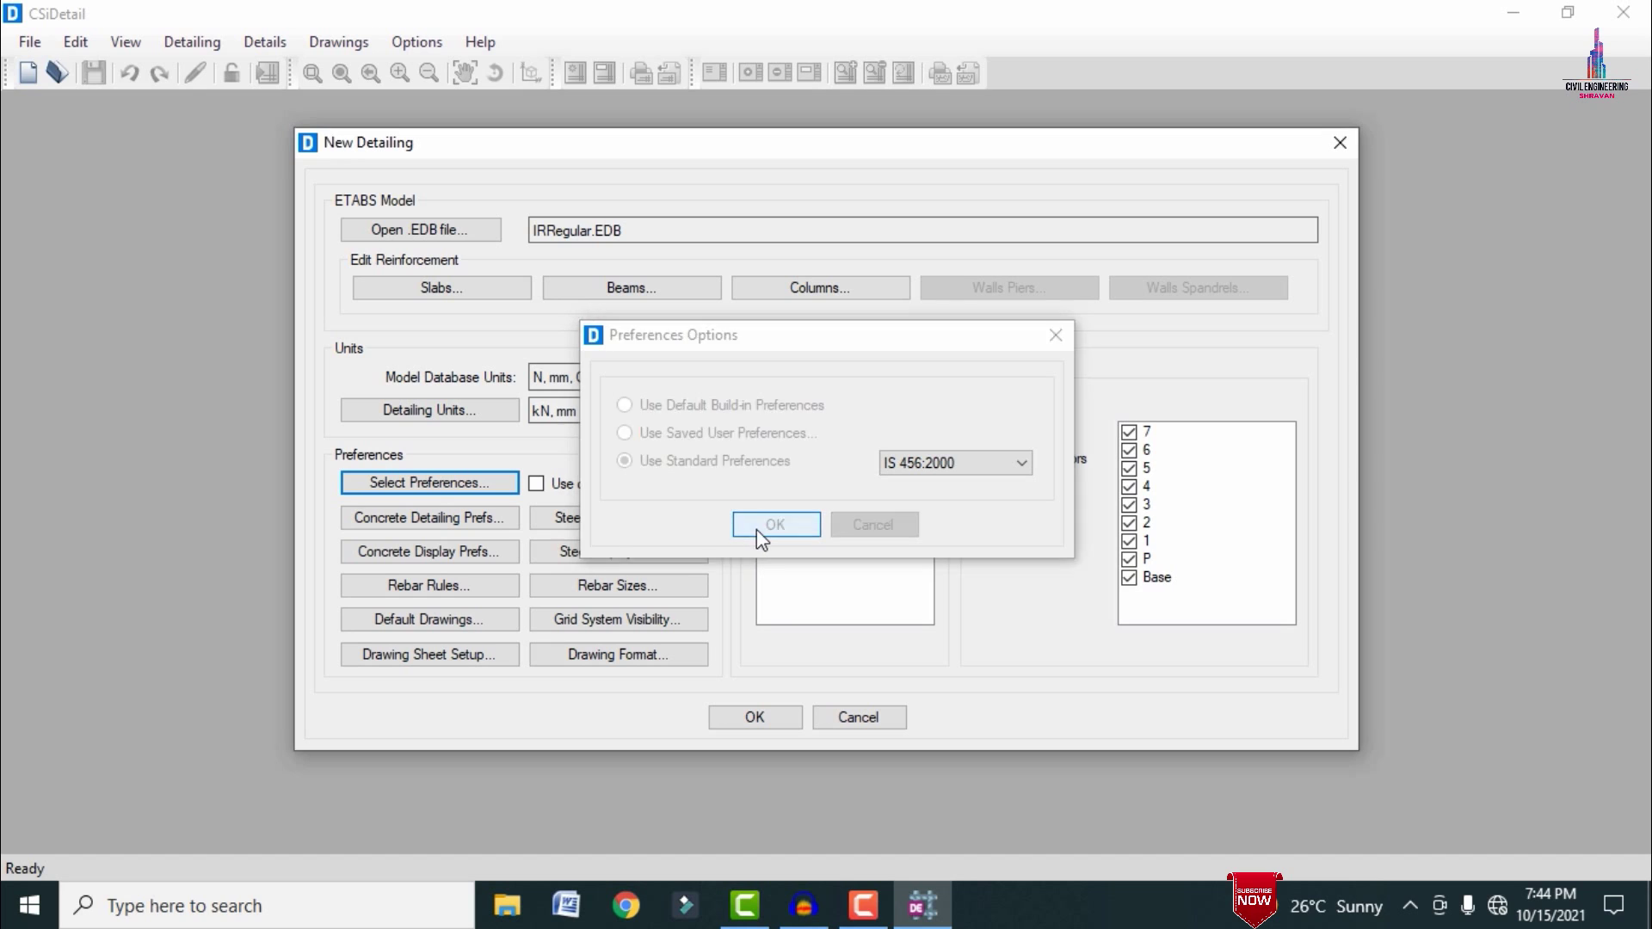
- Change the concrete detailing label prefixes to B for beams and W for walls
left_click(423, 519)
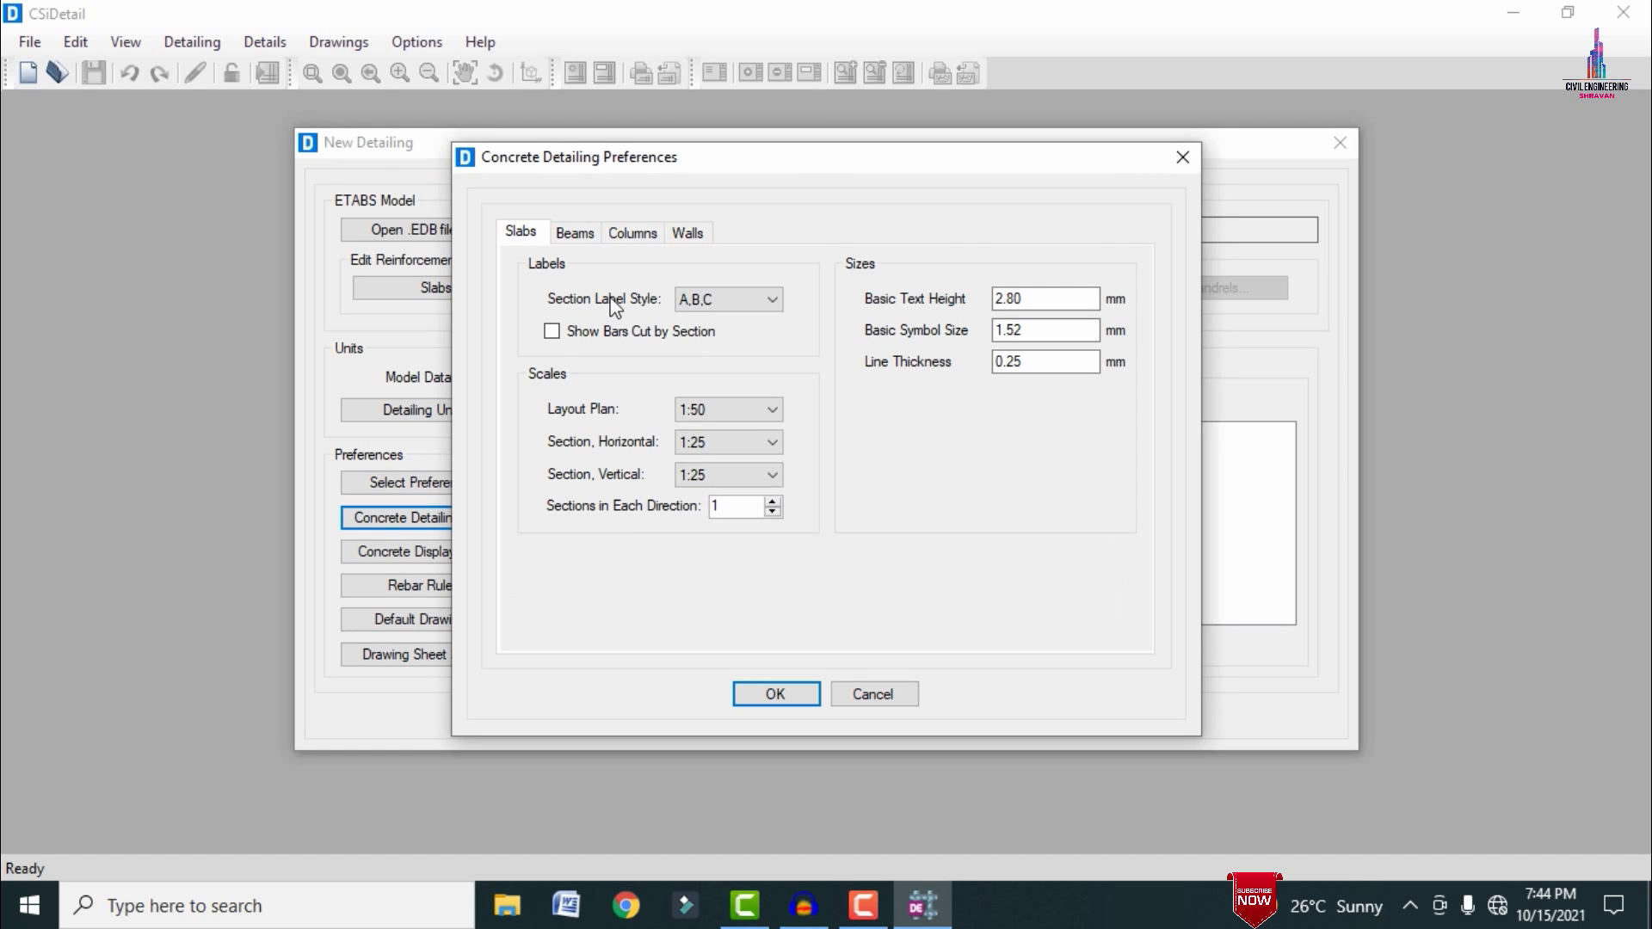
left_click(574, 233)
left_click_drag(737, 299, 555, 287)
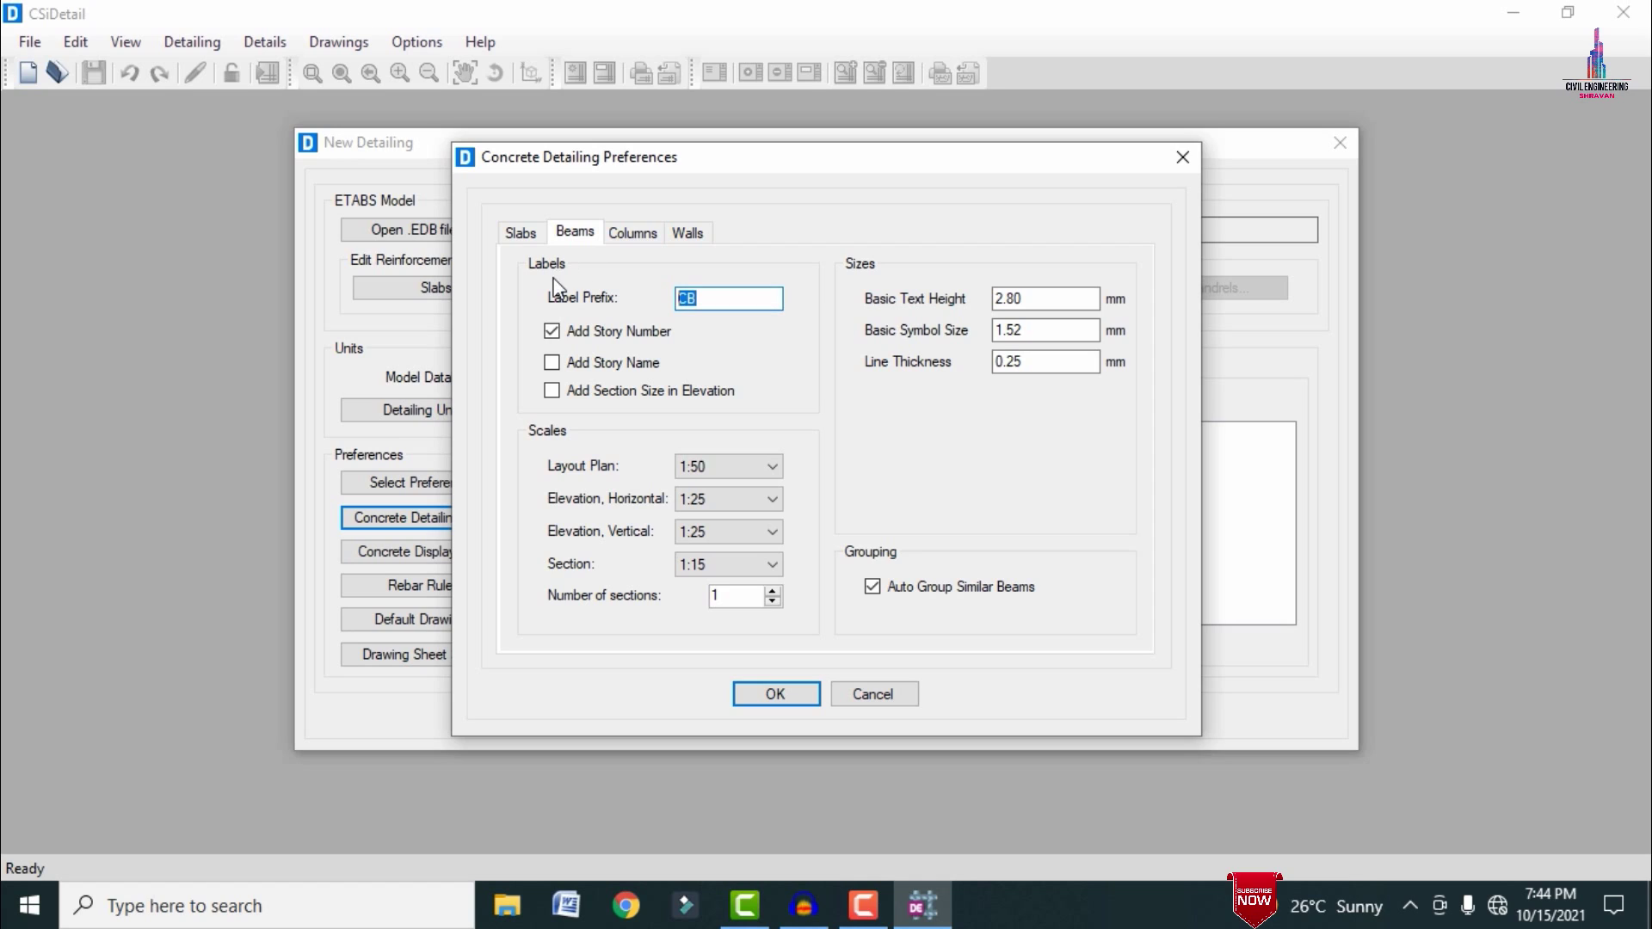
type("B")
left_click(619, 234)
left_click_drag(727, 299, 454, 295)
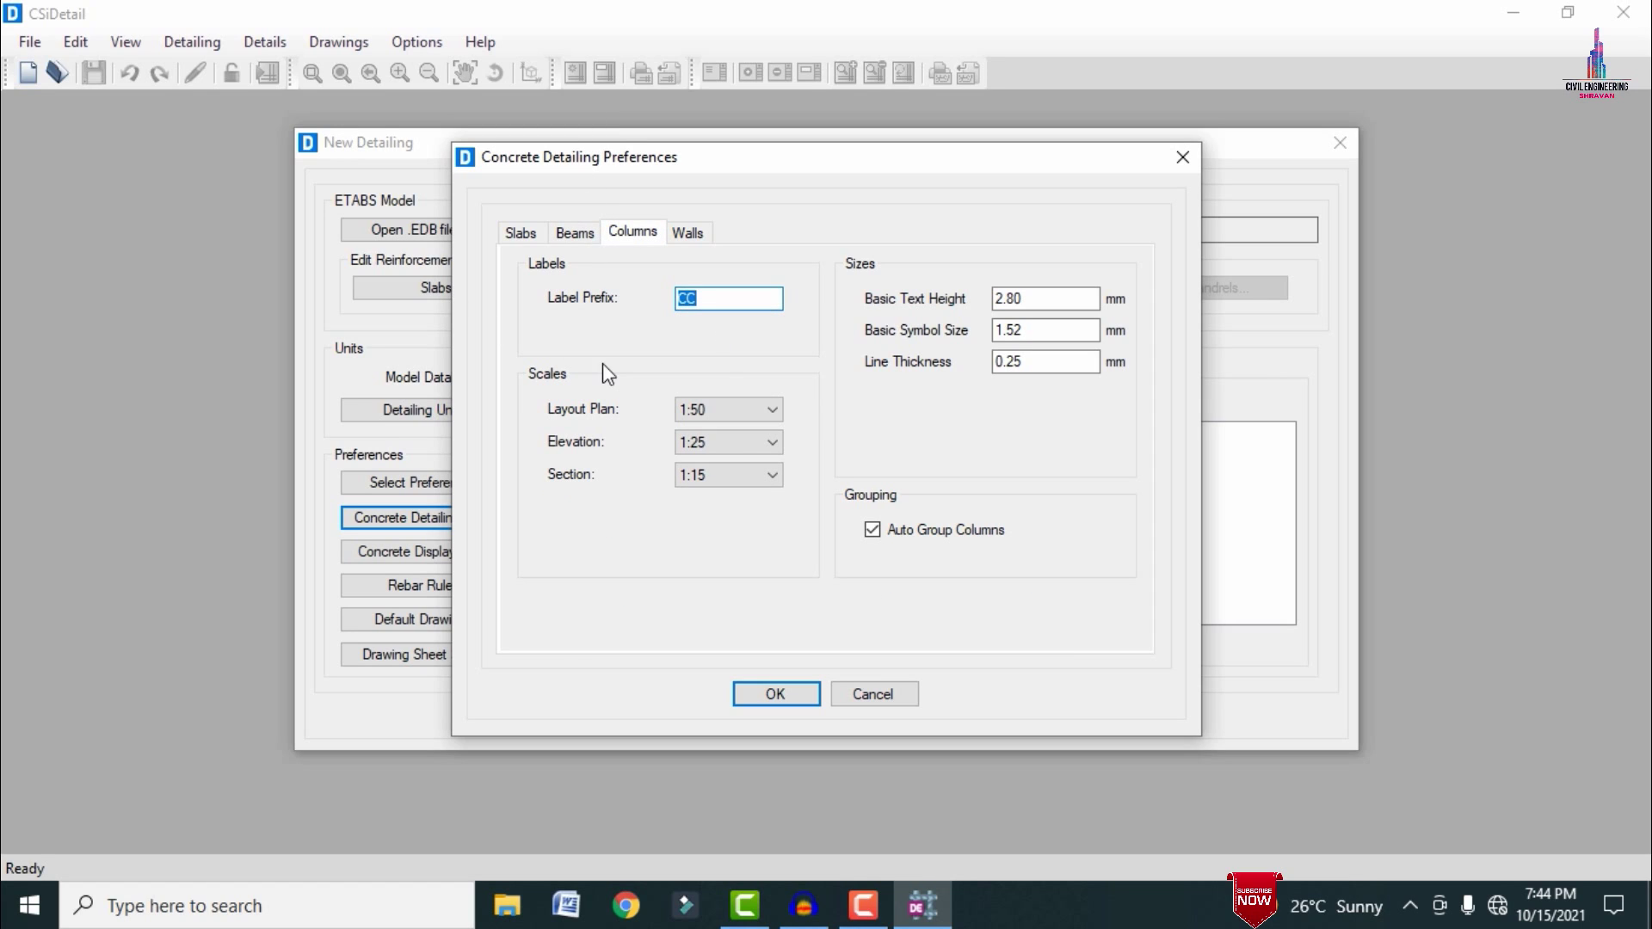
left_click(688, 232)
left_click_drag(731, 298, 557, 290)
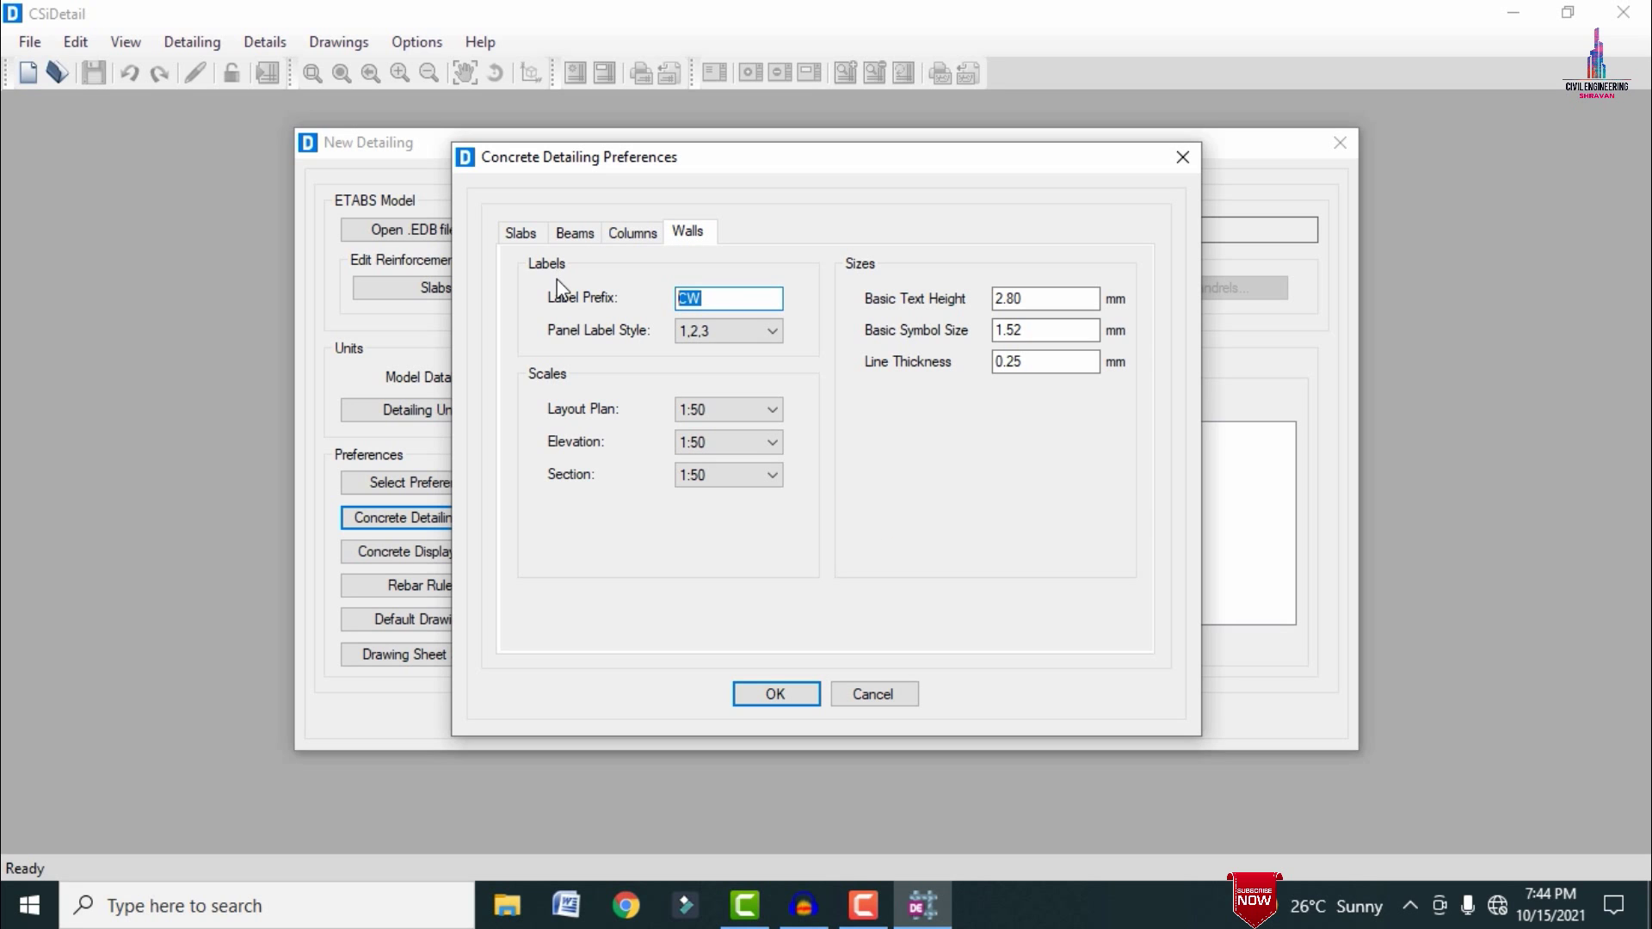
type("W")
left_click(787, 696)
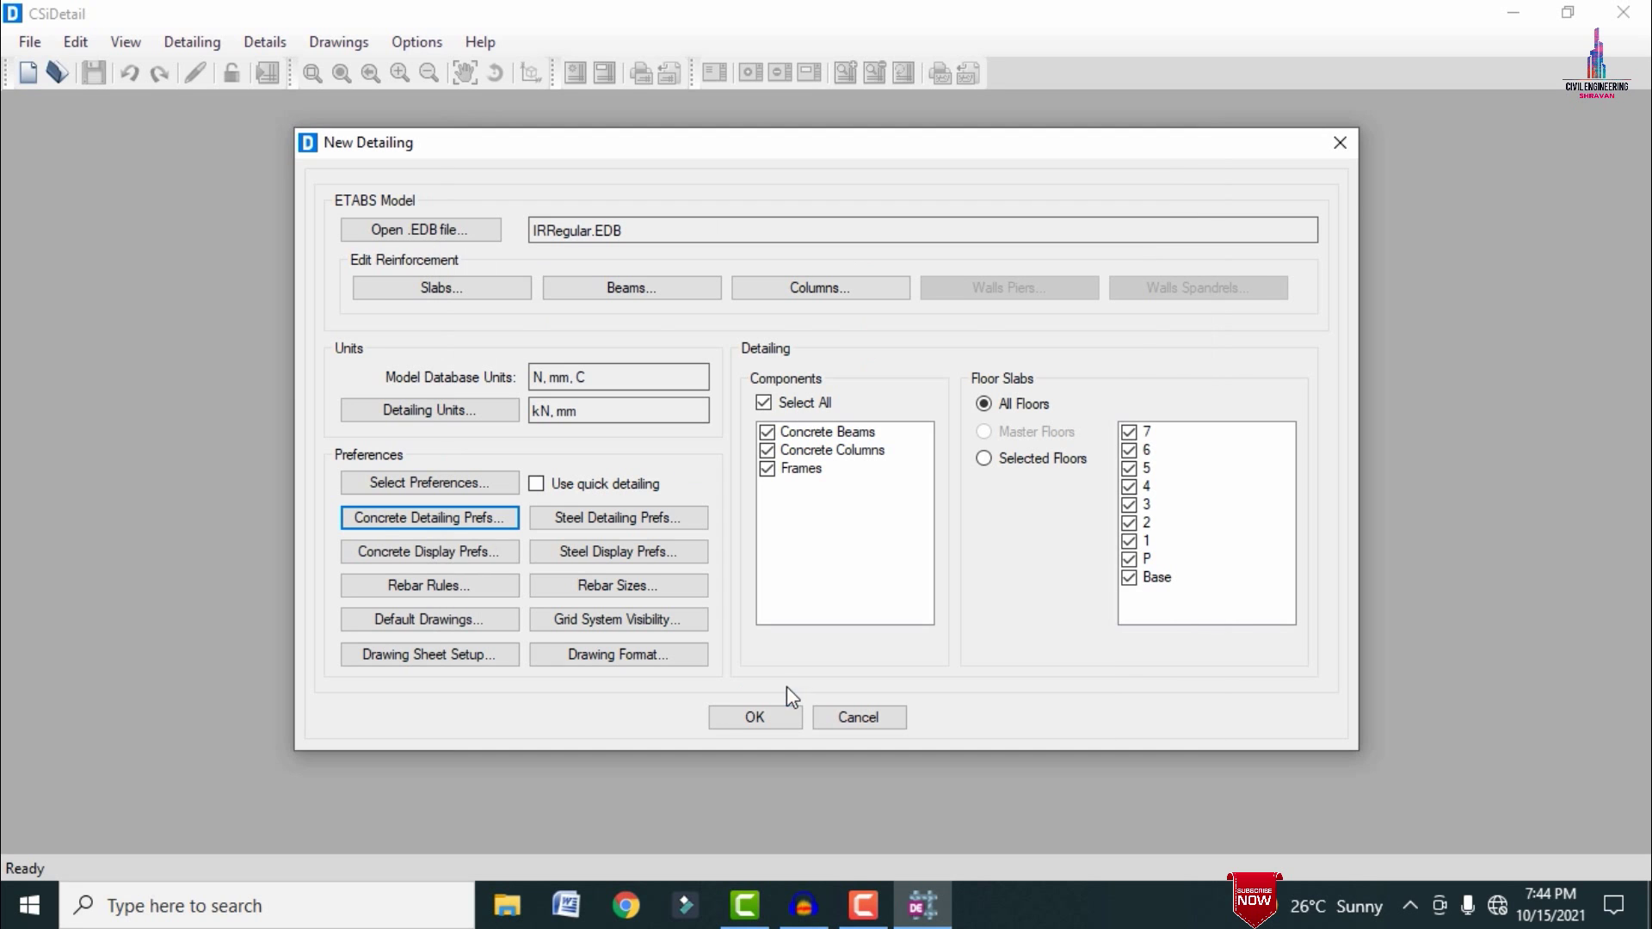
- Review the beam, column and wall rebar display preferences and accept them
left_click(433, 556)
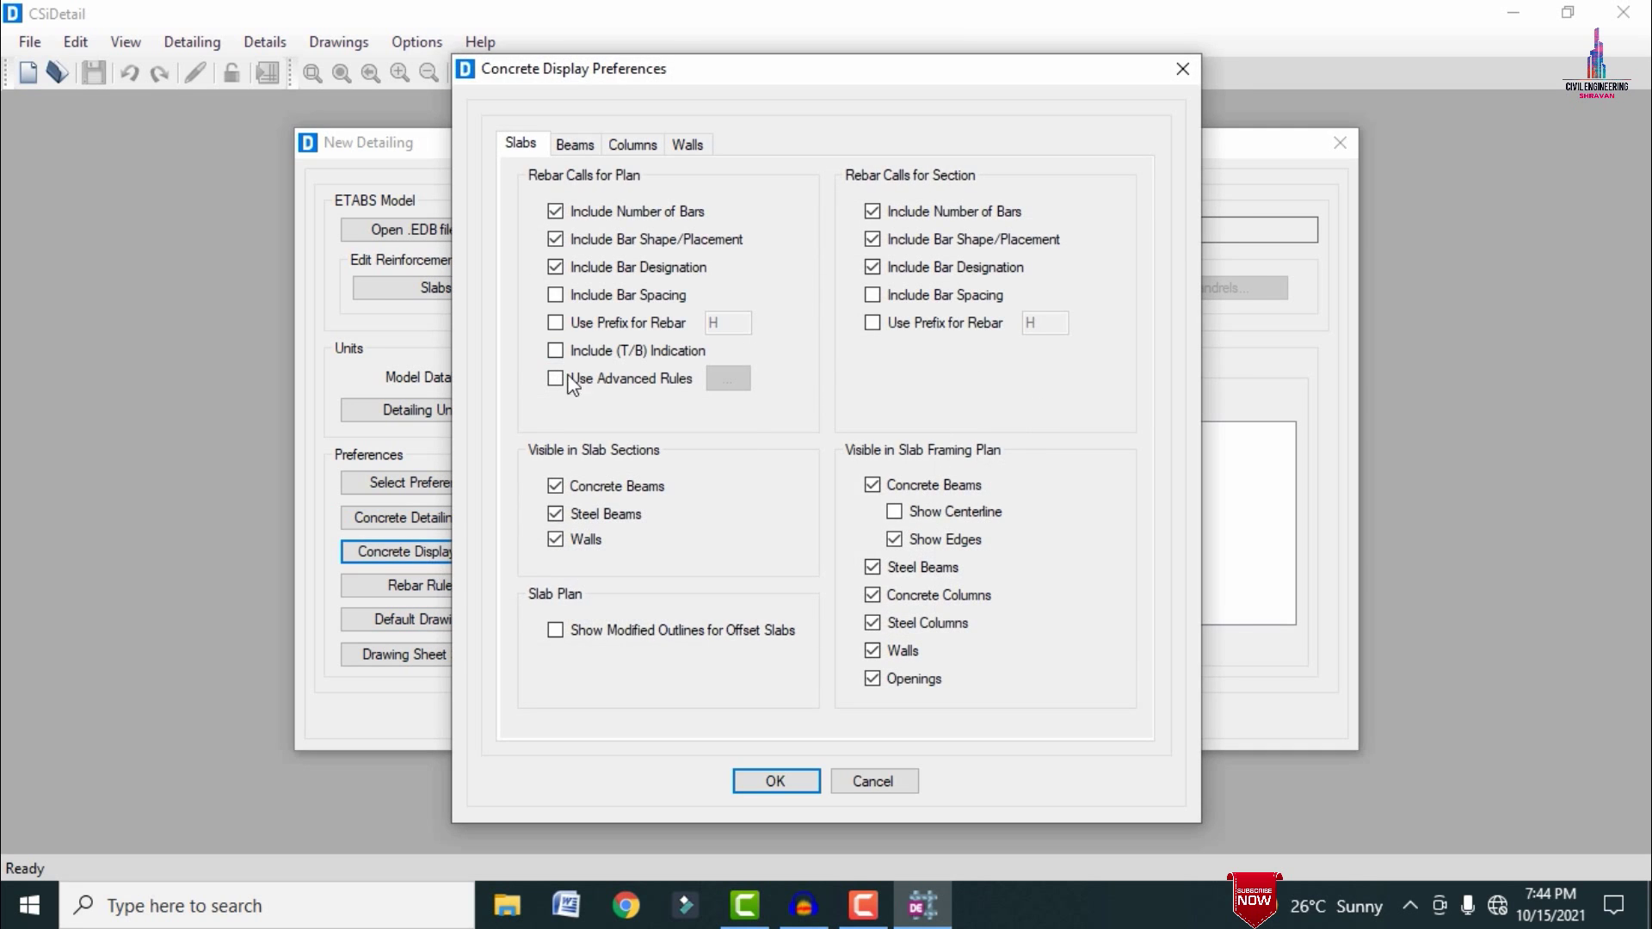
left_click(594, 145)
left_click(641, 145)
left_click(684, 144)
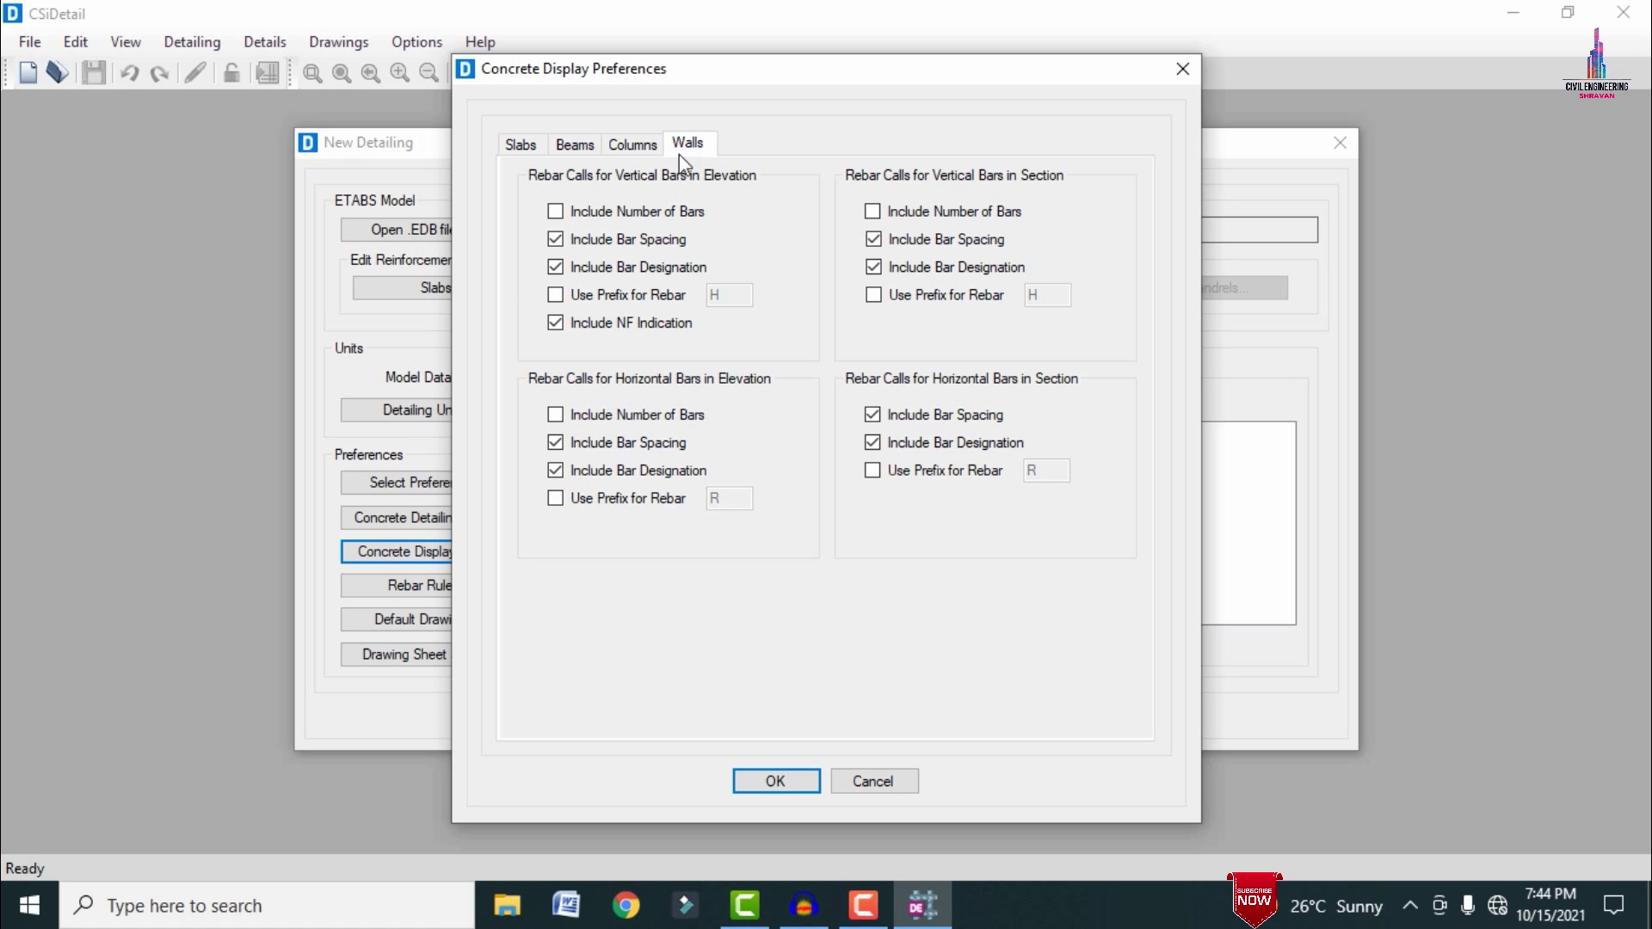
left_click(773, 780)
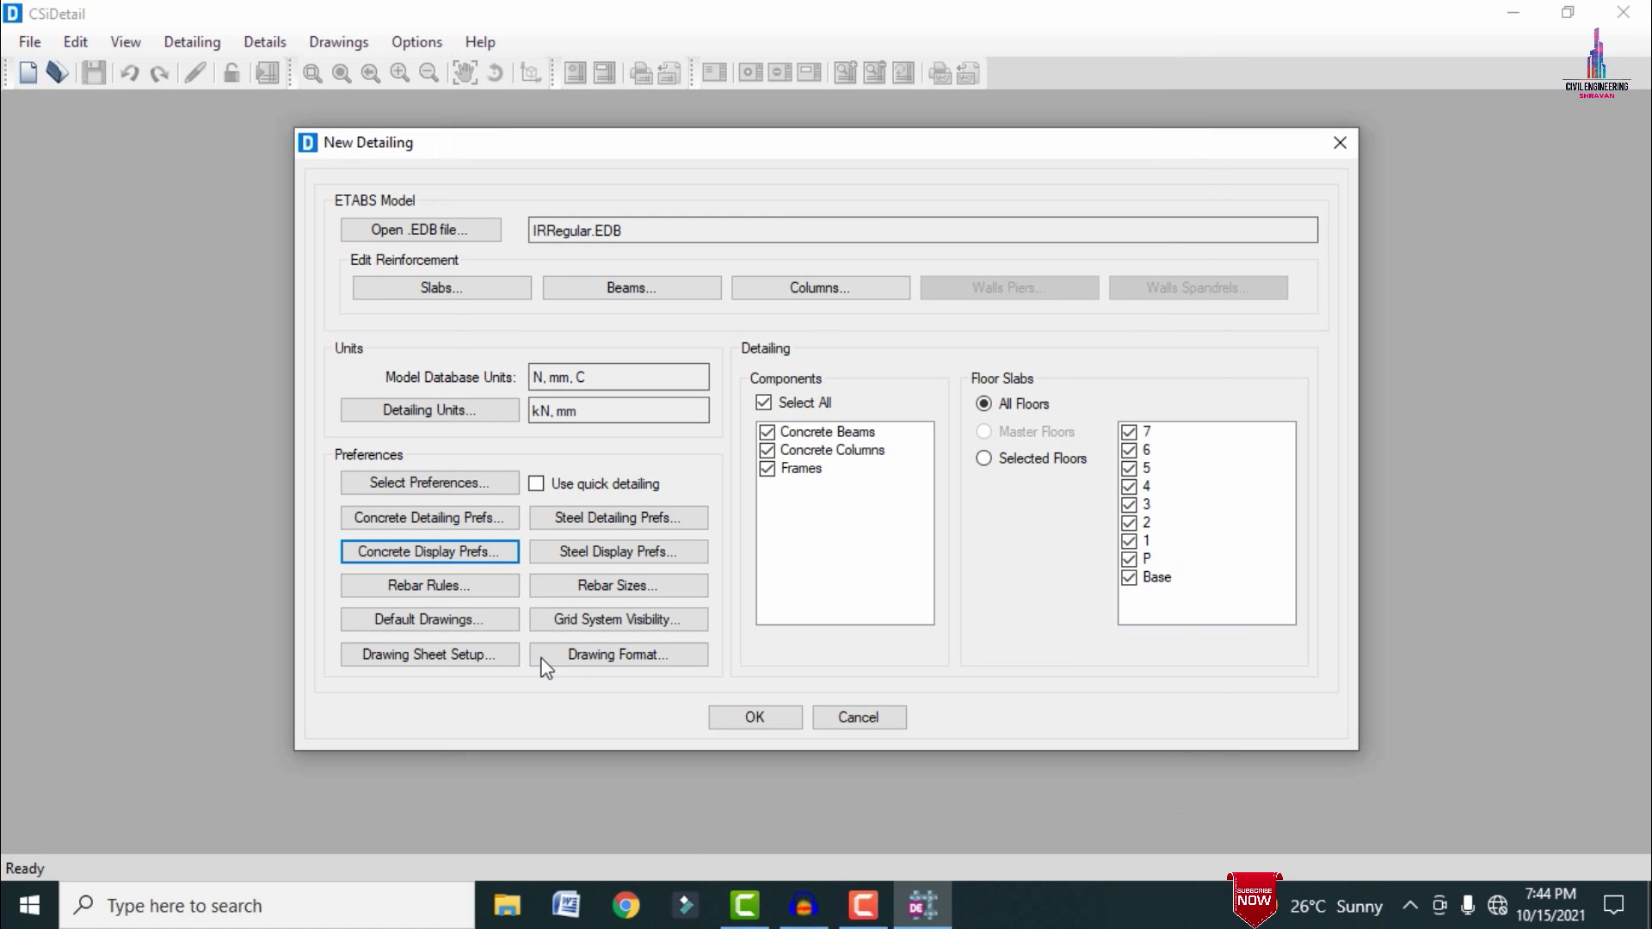
- In Rebar Rules, set the slab minimum bar spacing to 150
left_click(424, 587)
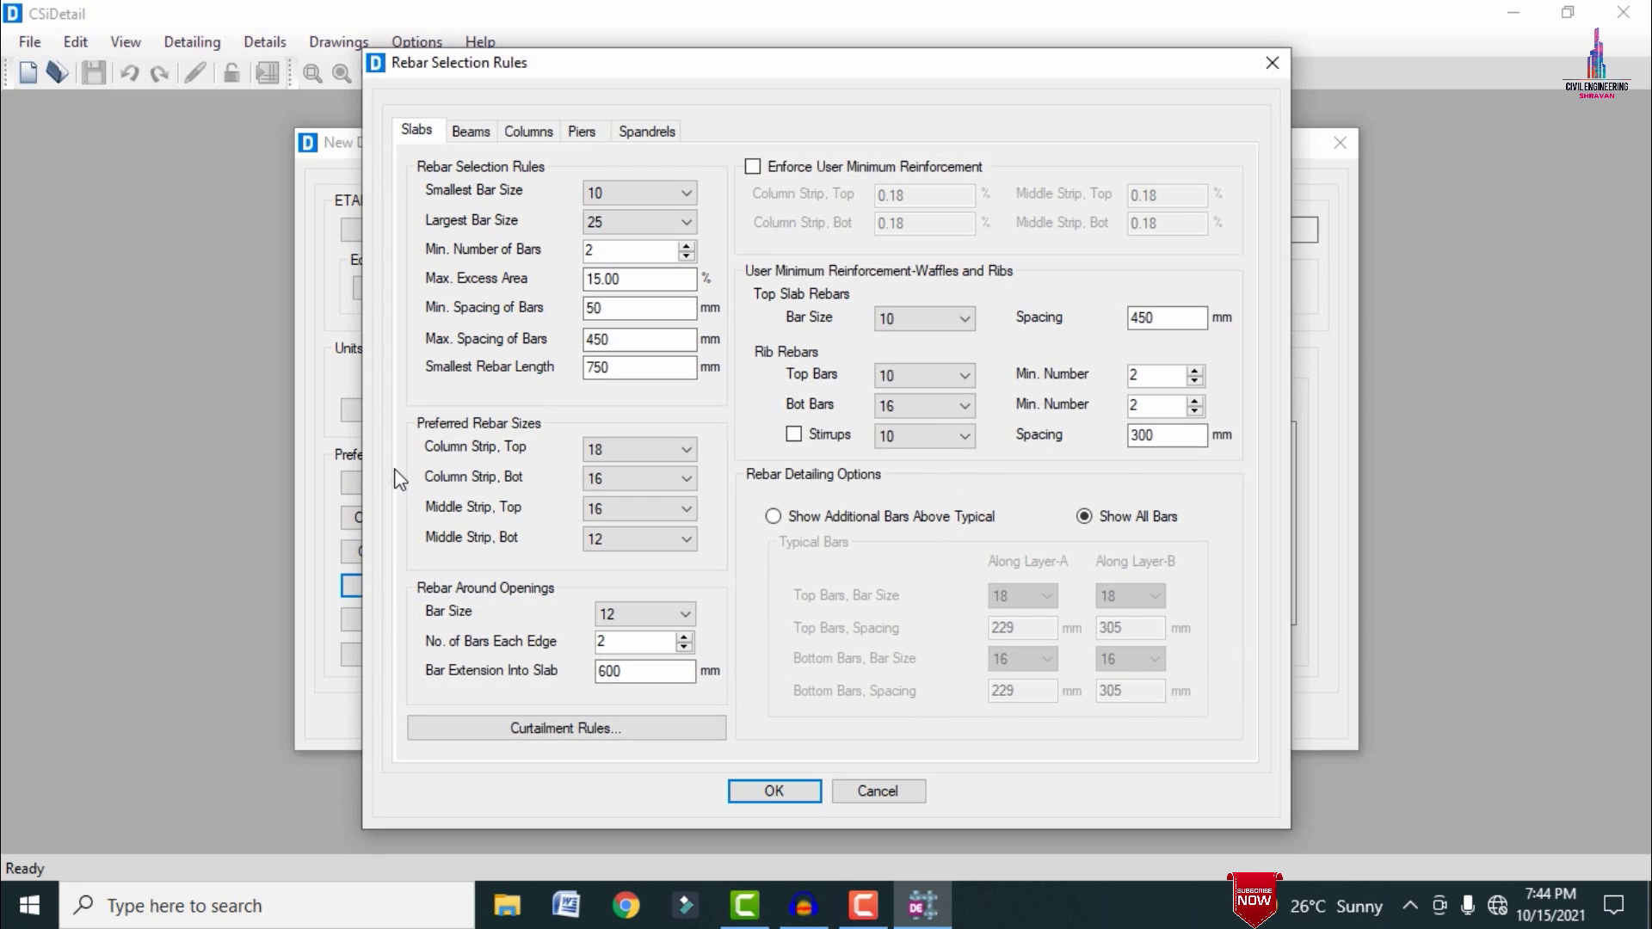
double_click(658, 308)
type("1")
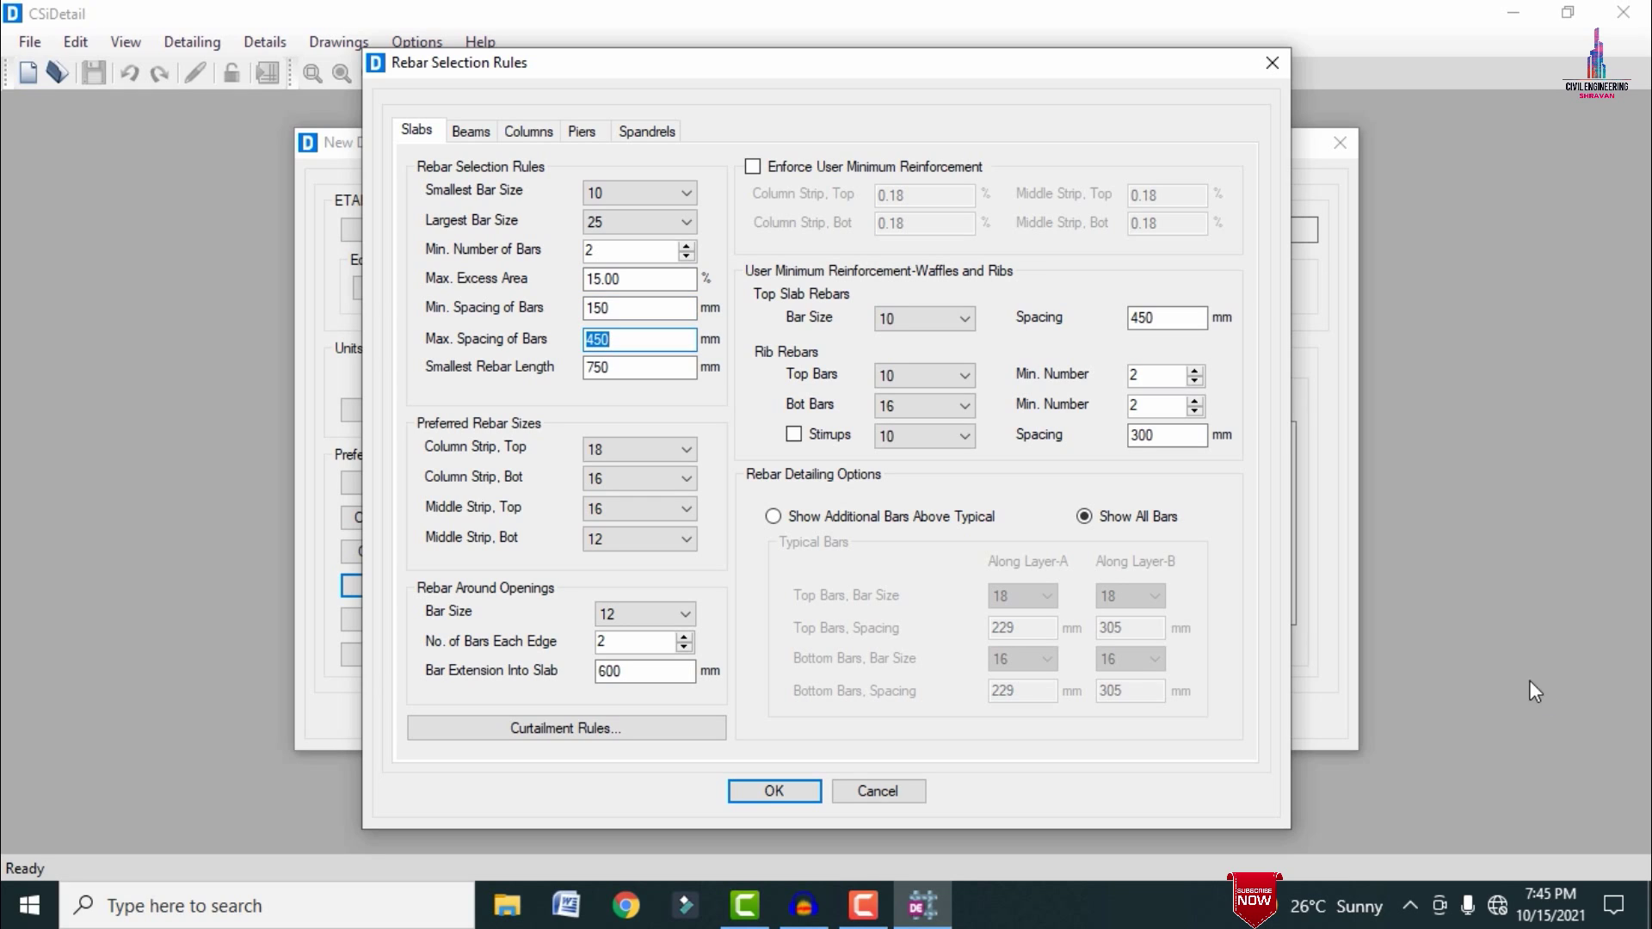
double_click(635, 310)
- Set beam stirrup minimum spacing to 150 in Zones A, B and C
left_click(483, 129)
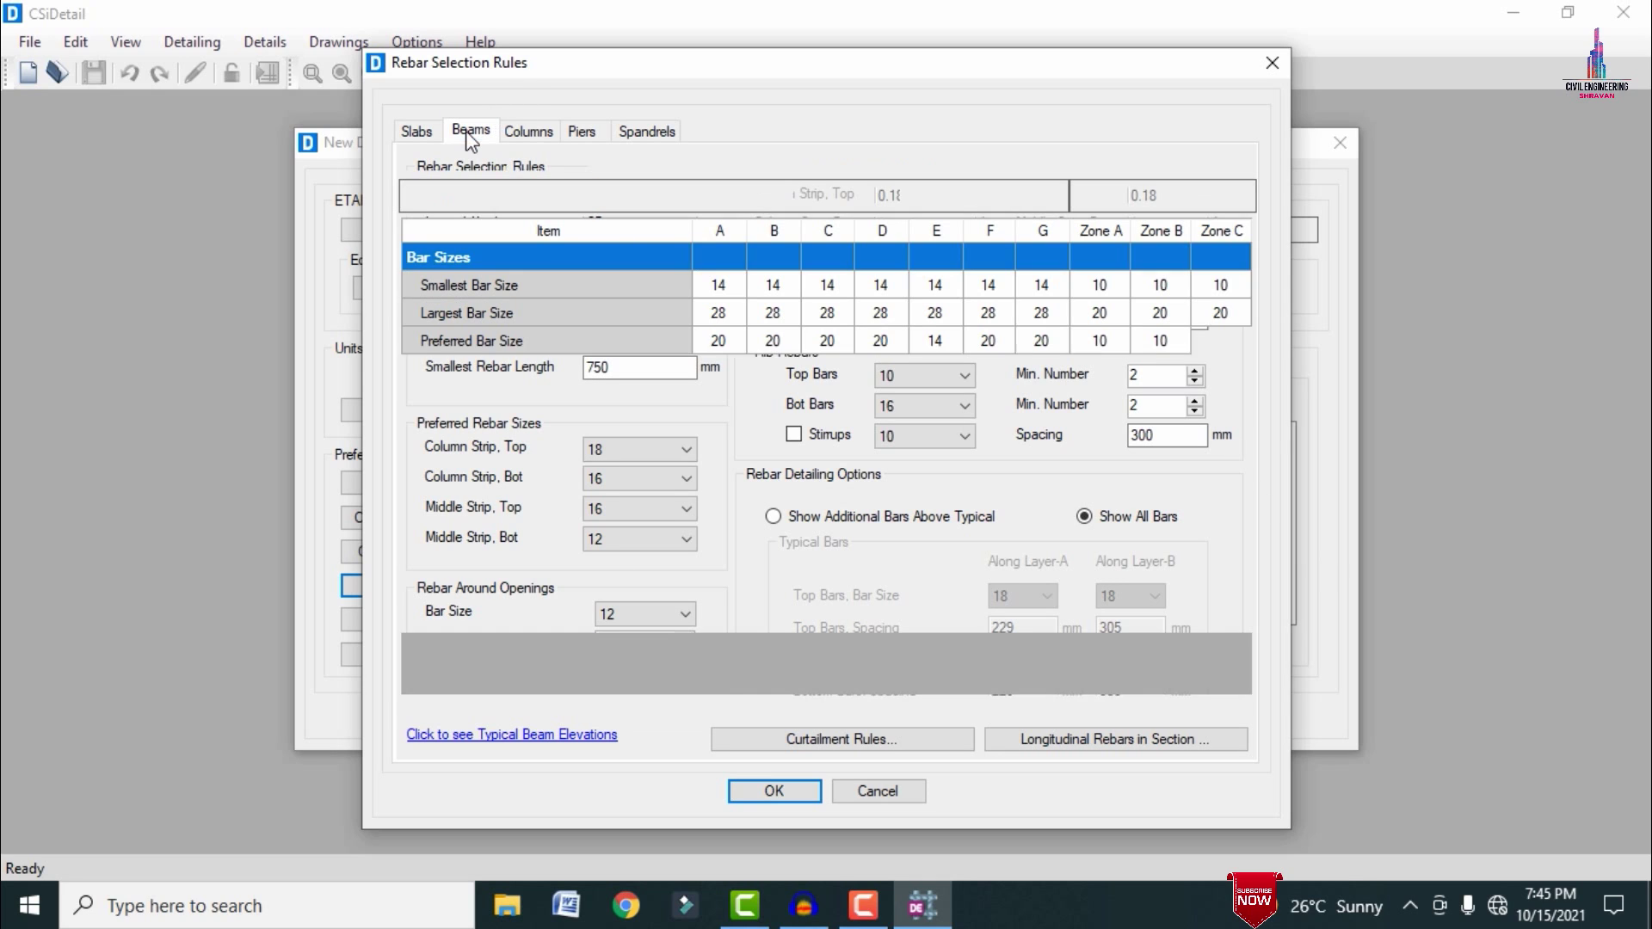
left_click(1100, 456)
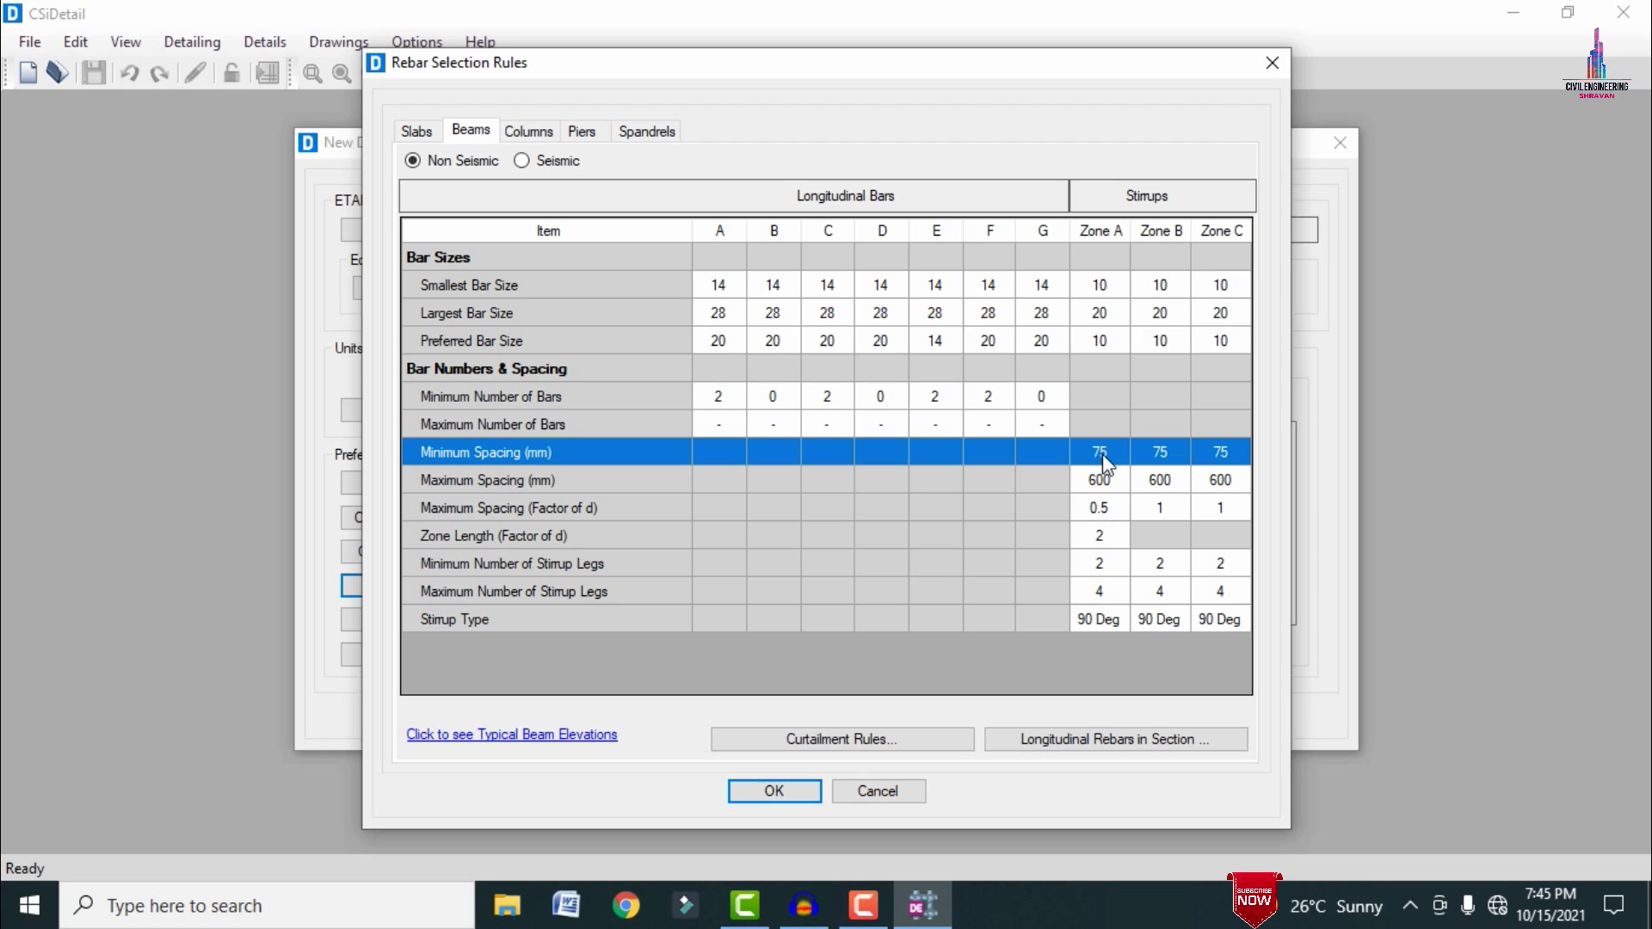
left_click(1118, 456)
left_click(1150, 456)
left_click(1159, 452)
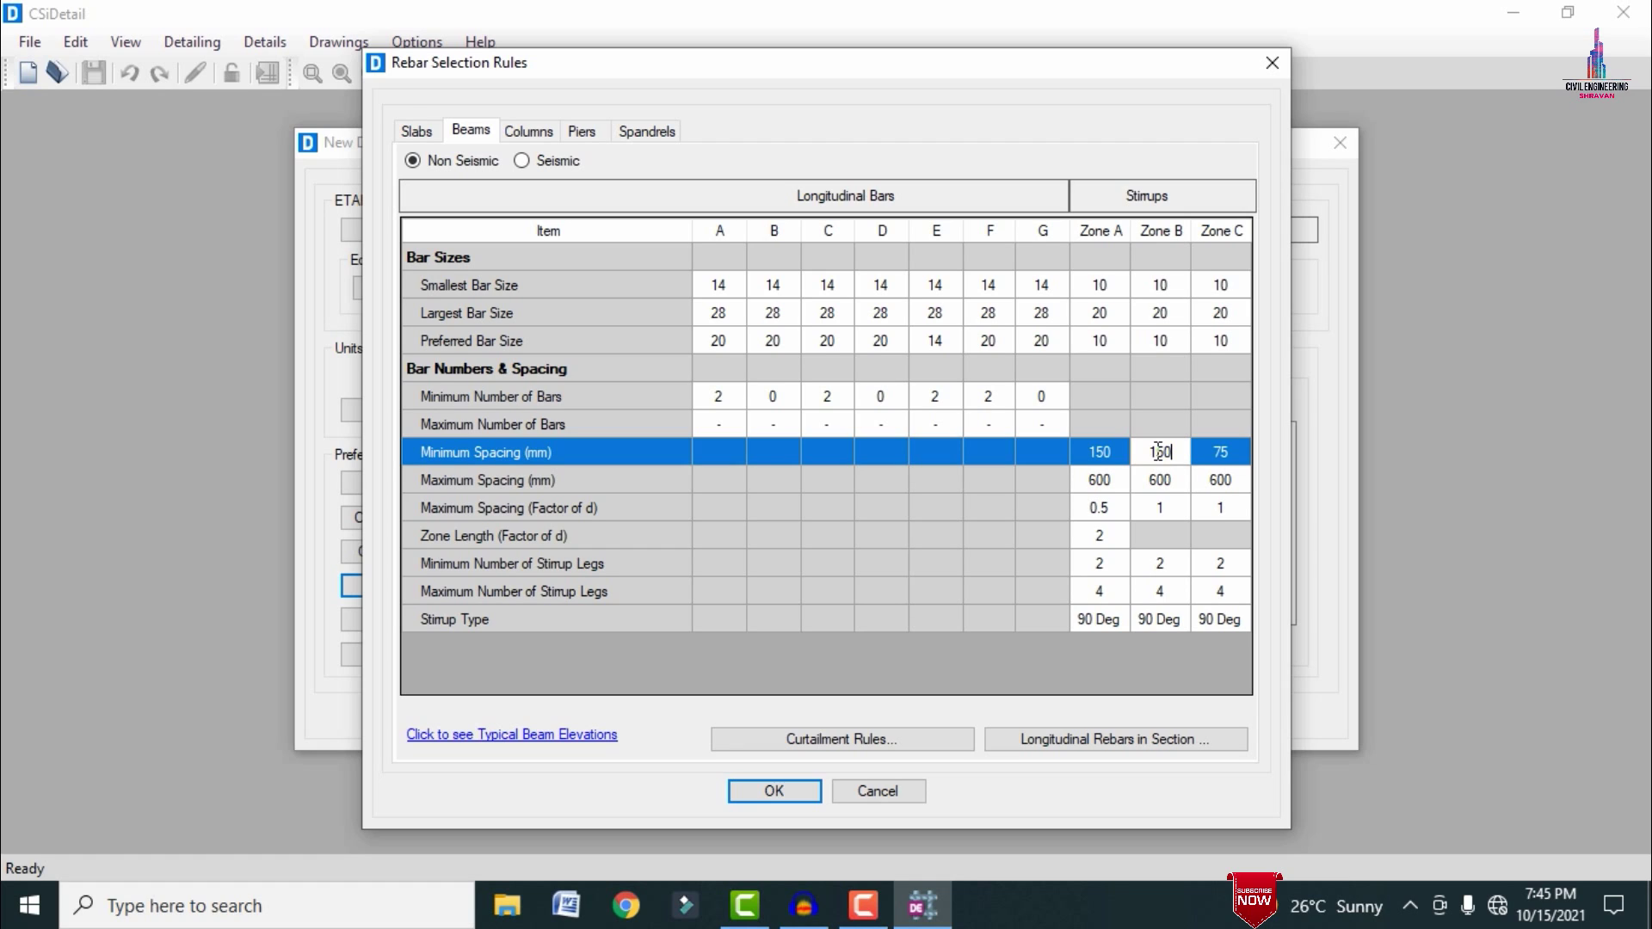
left_click(1220, 456)
left_click(1226, 454)
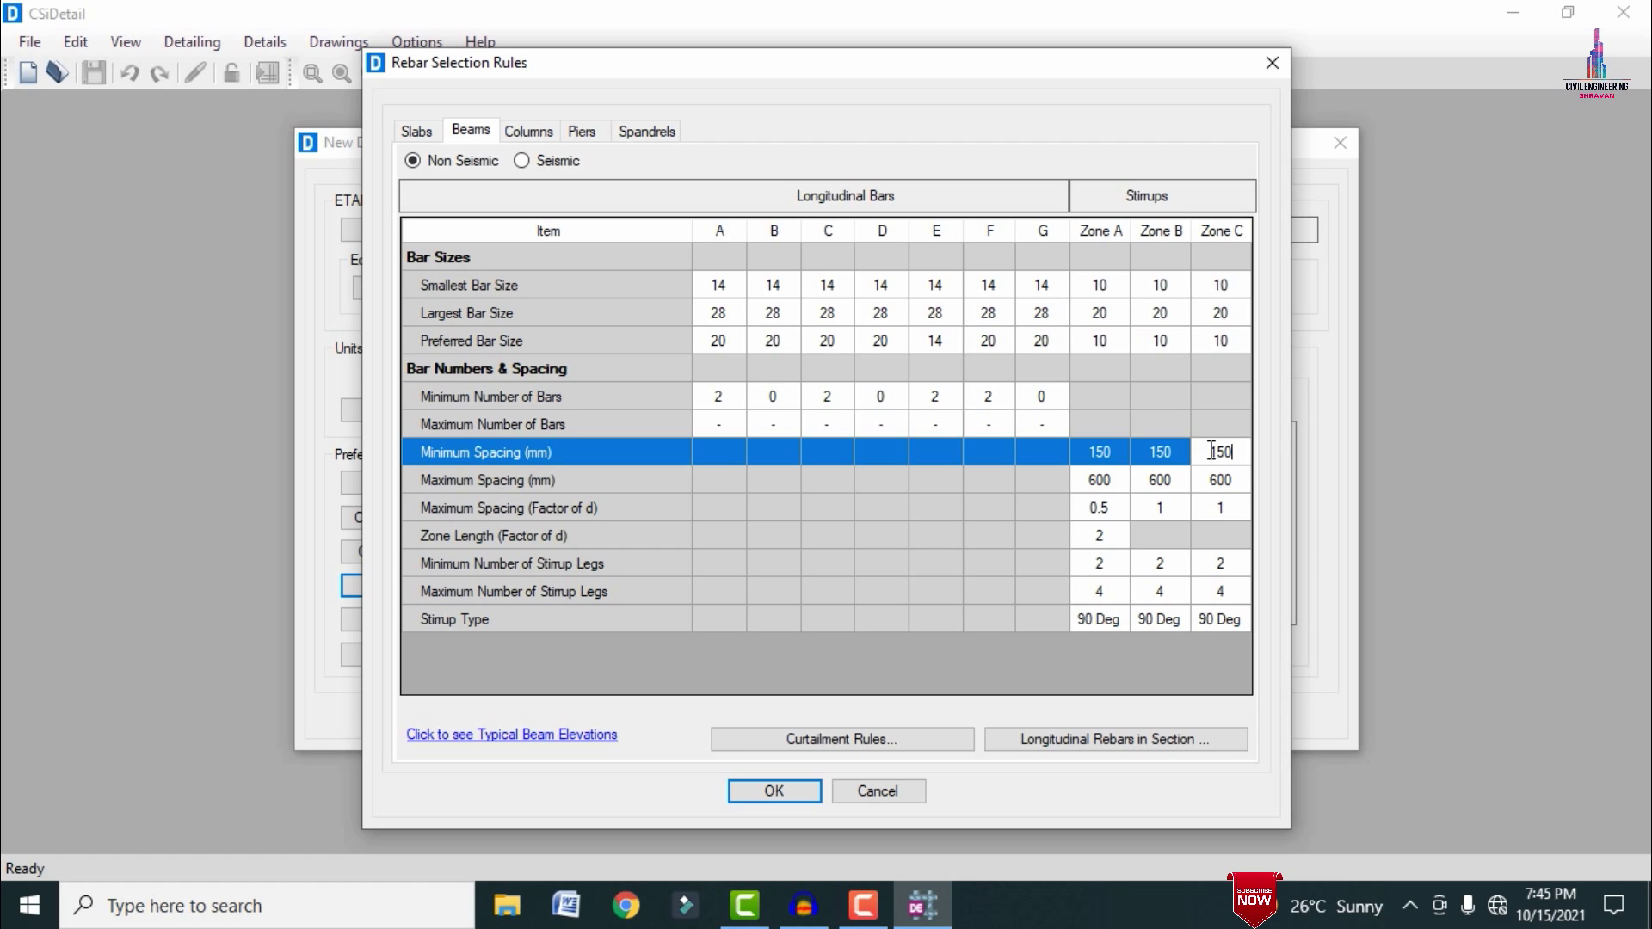
left_click(1119, 482)
- Set beam stirrup maximum spacing to 450 in Zones A, B and C
left_click(1114, 481)
type("4")
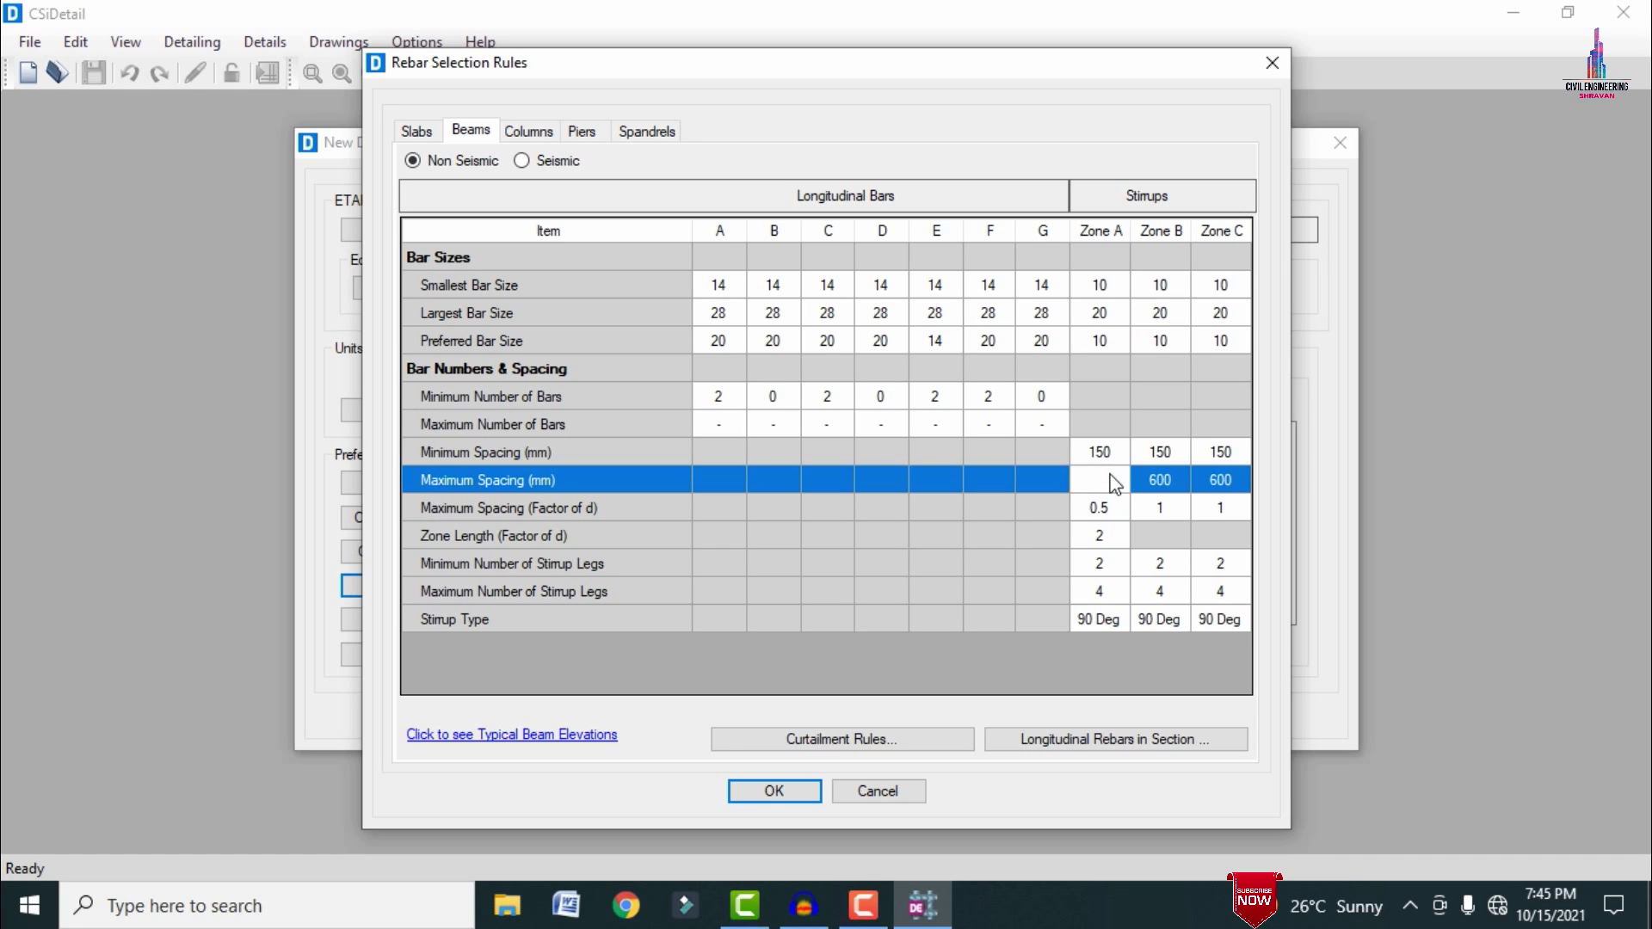
left_click(1157, 480)
type("56")
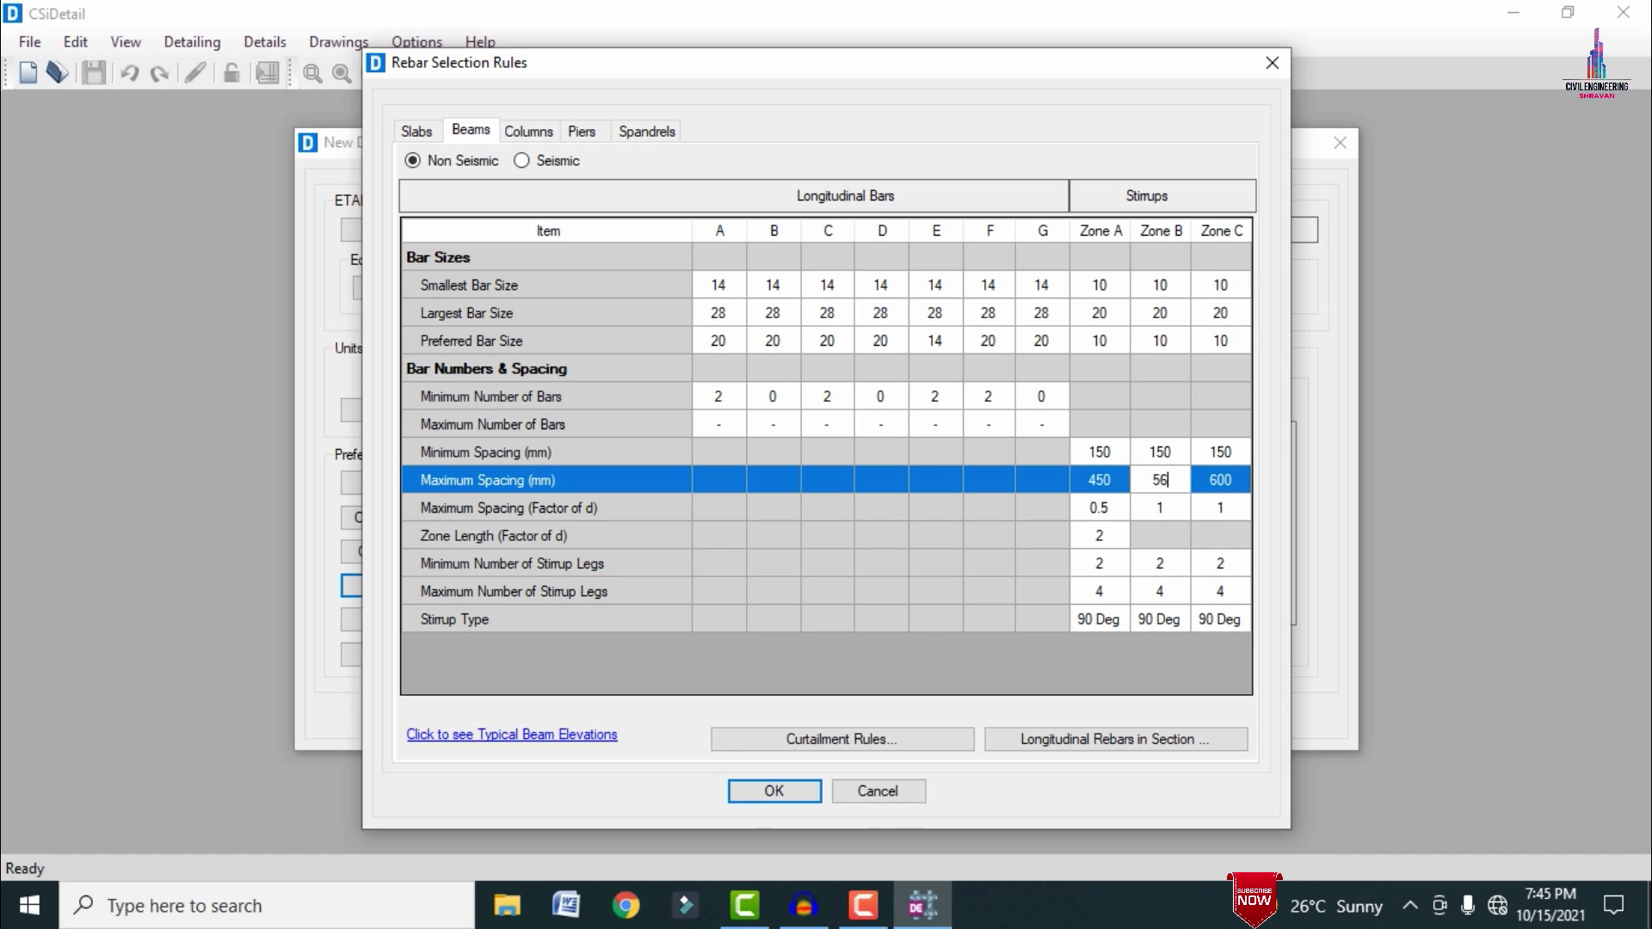
type("0")
left_click(1220, 480)
type("45")
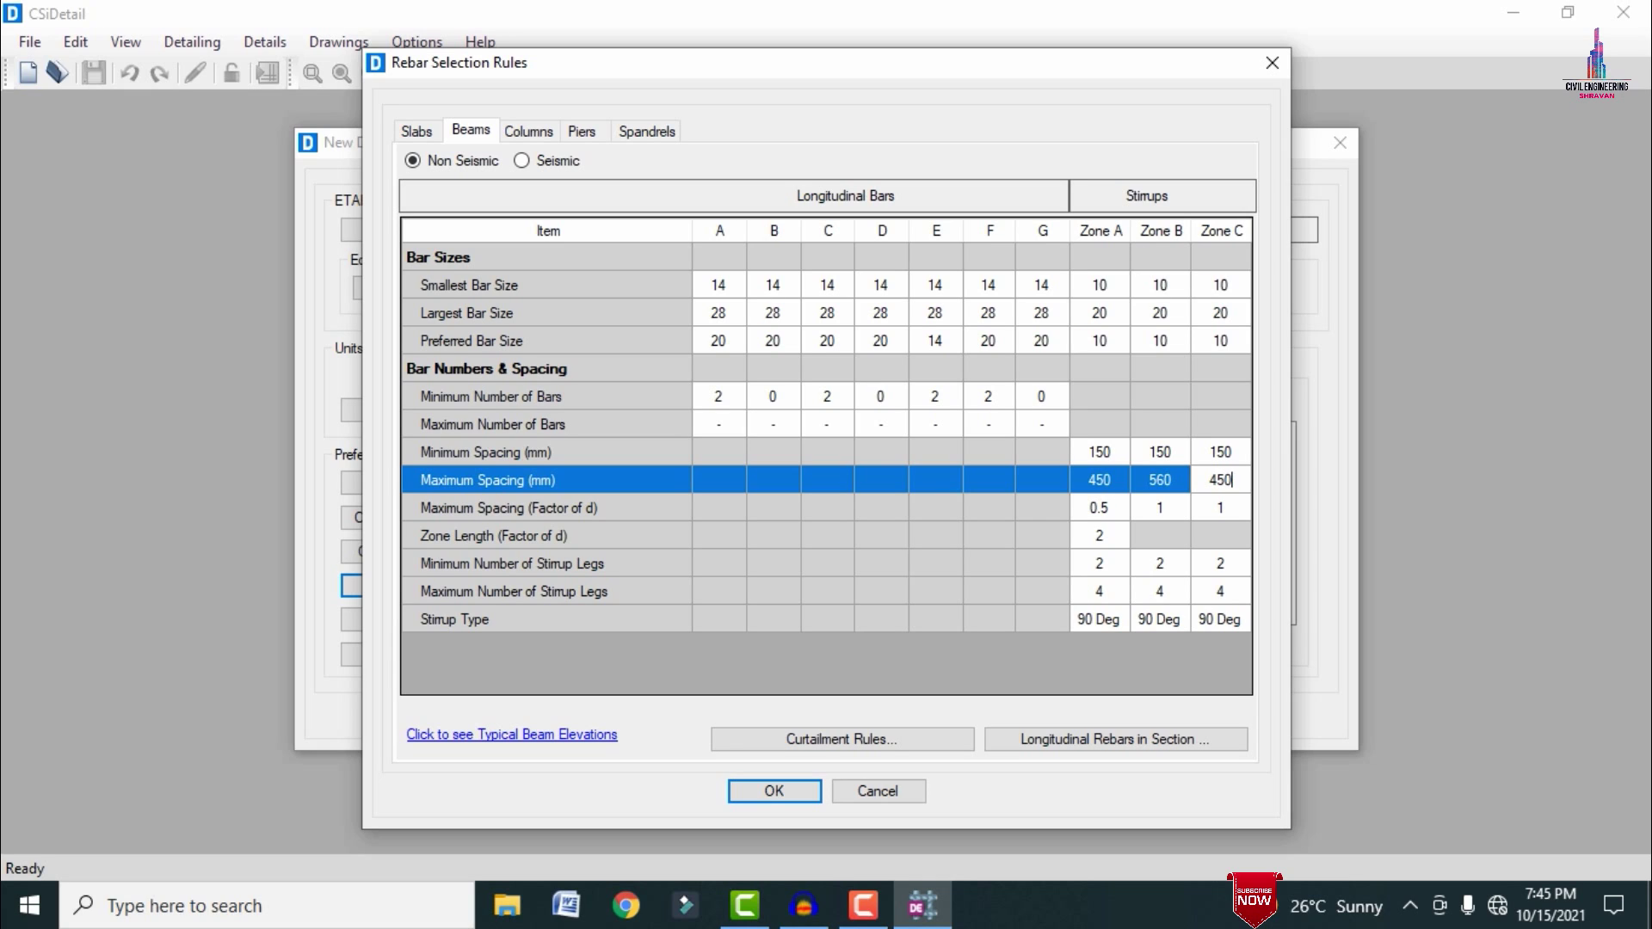
left_click(1169, 490)
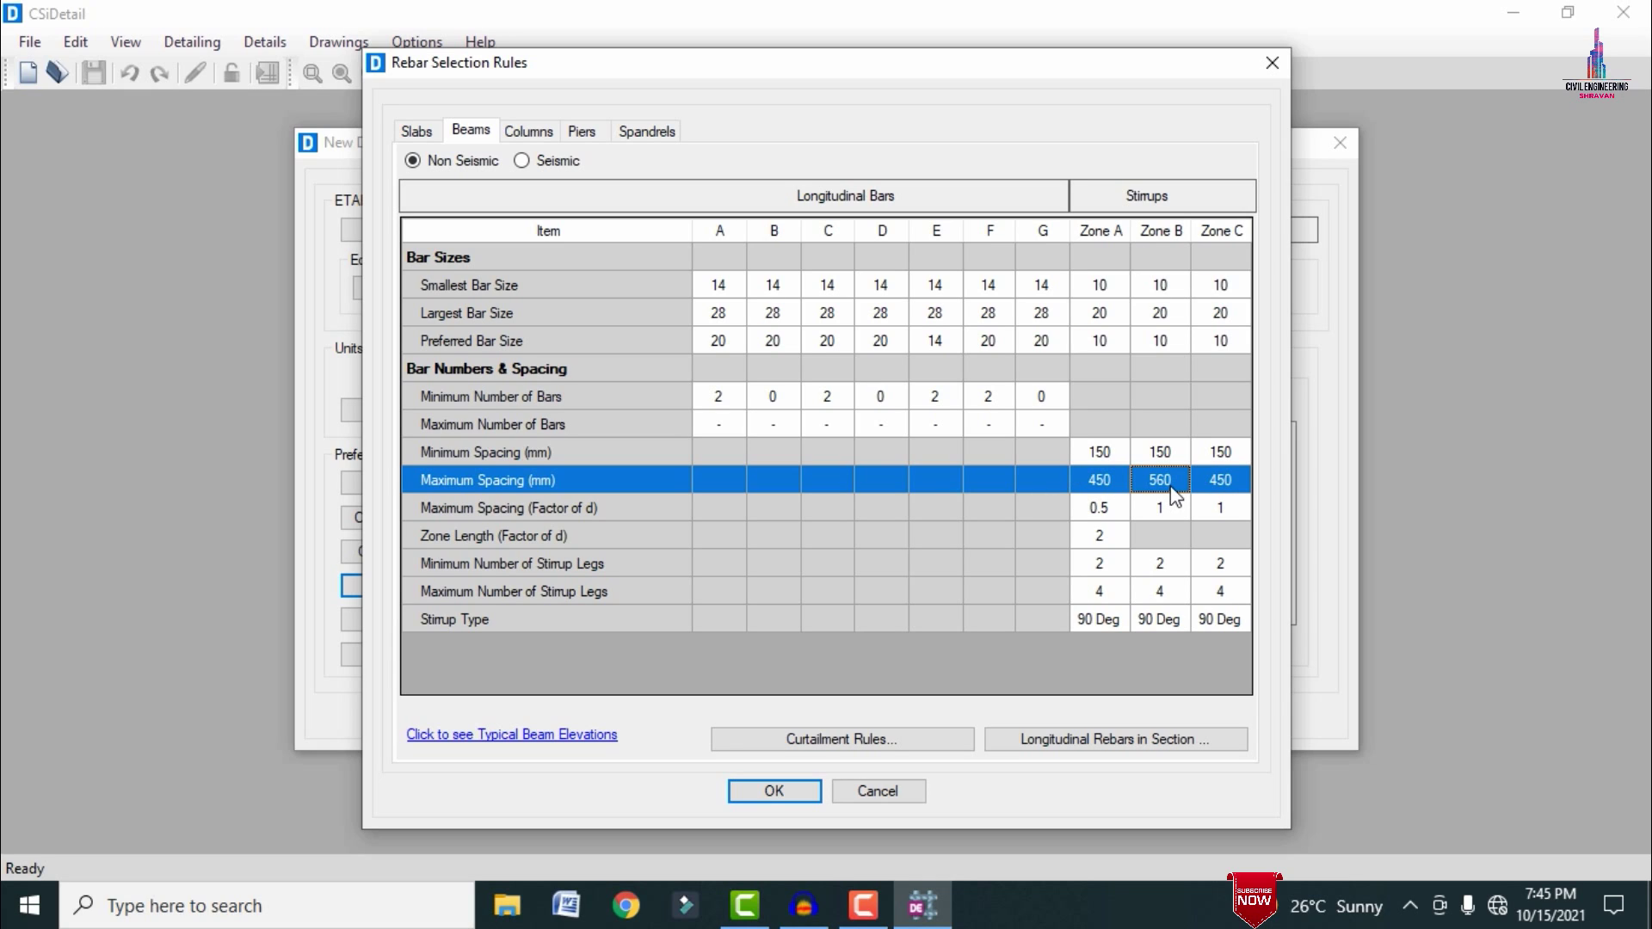
type("4")
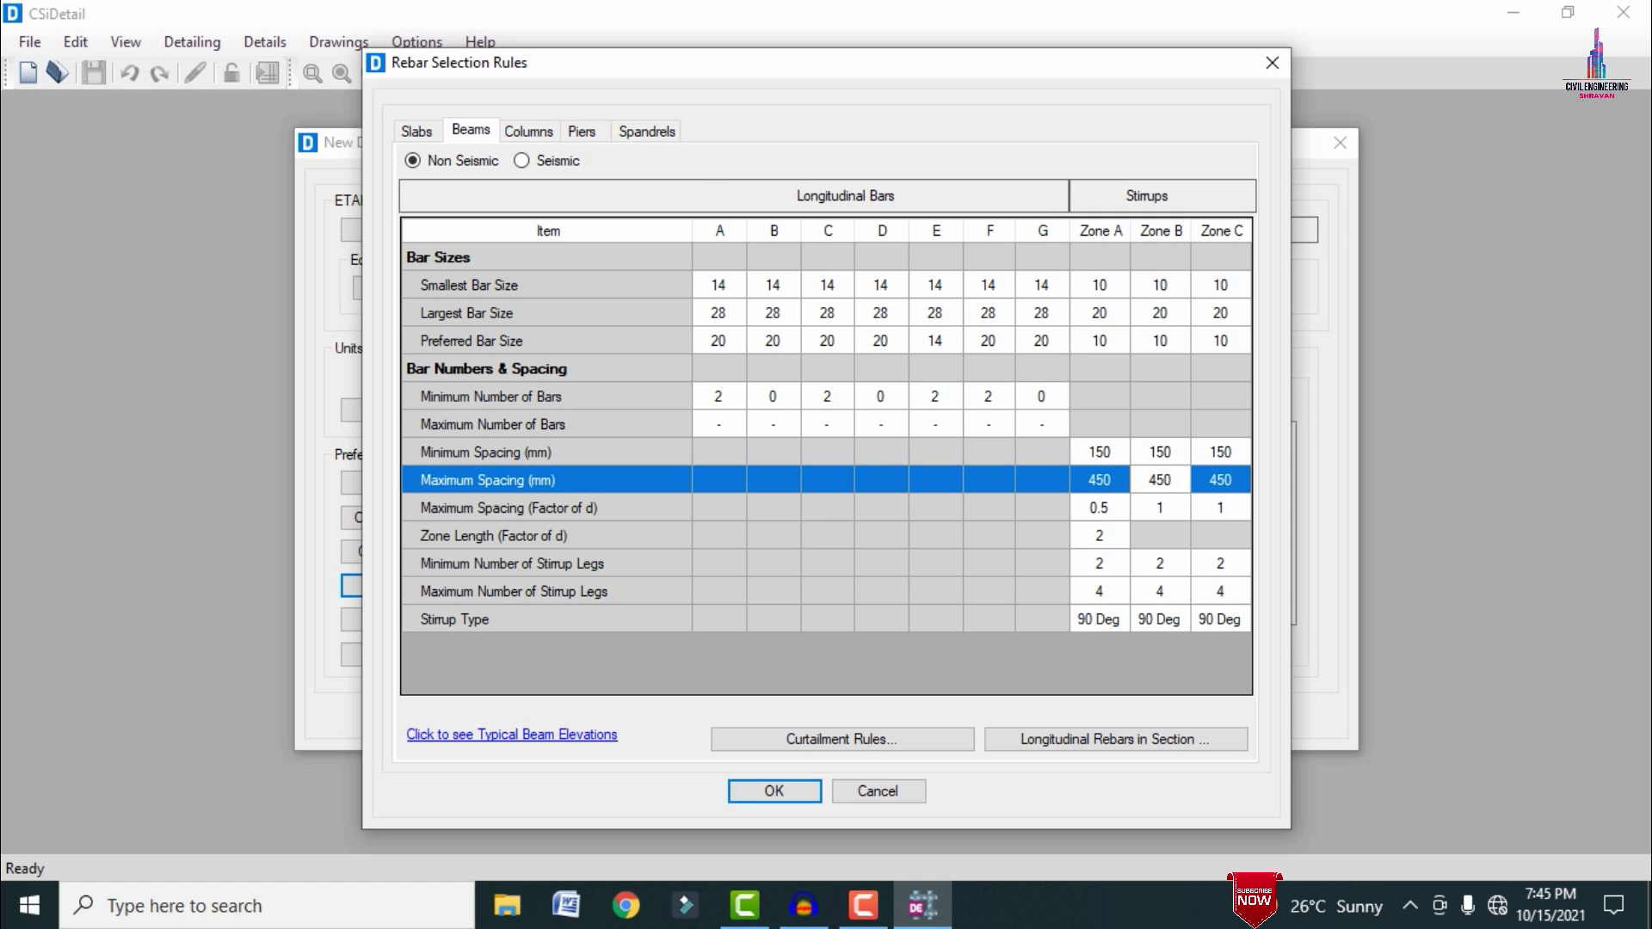
- Set column tie spacing to 150 minimum and 450 maximum, then confirm the rules
left_click(528, 130)
left_click(1121, 492)
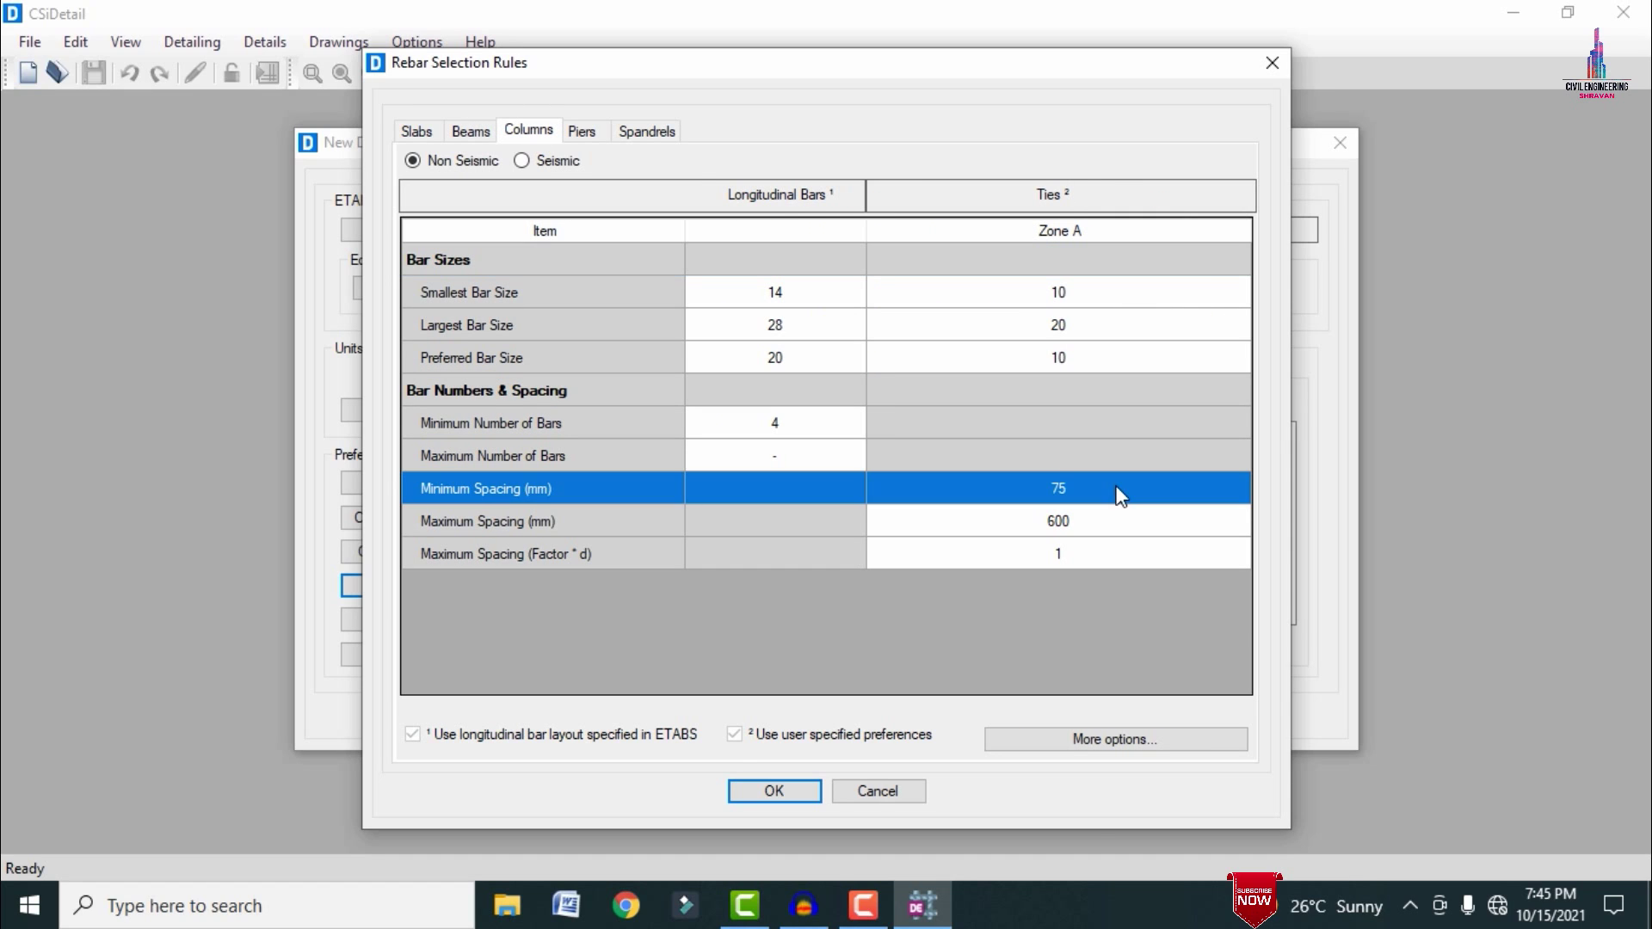
left_click(1115, 487)
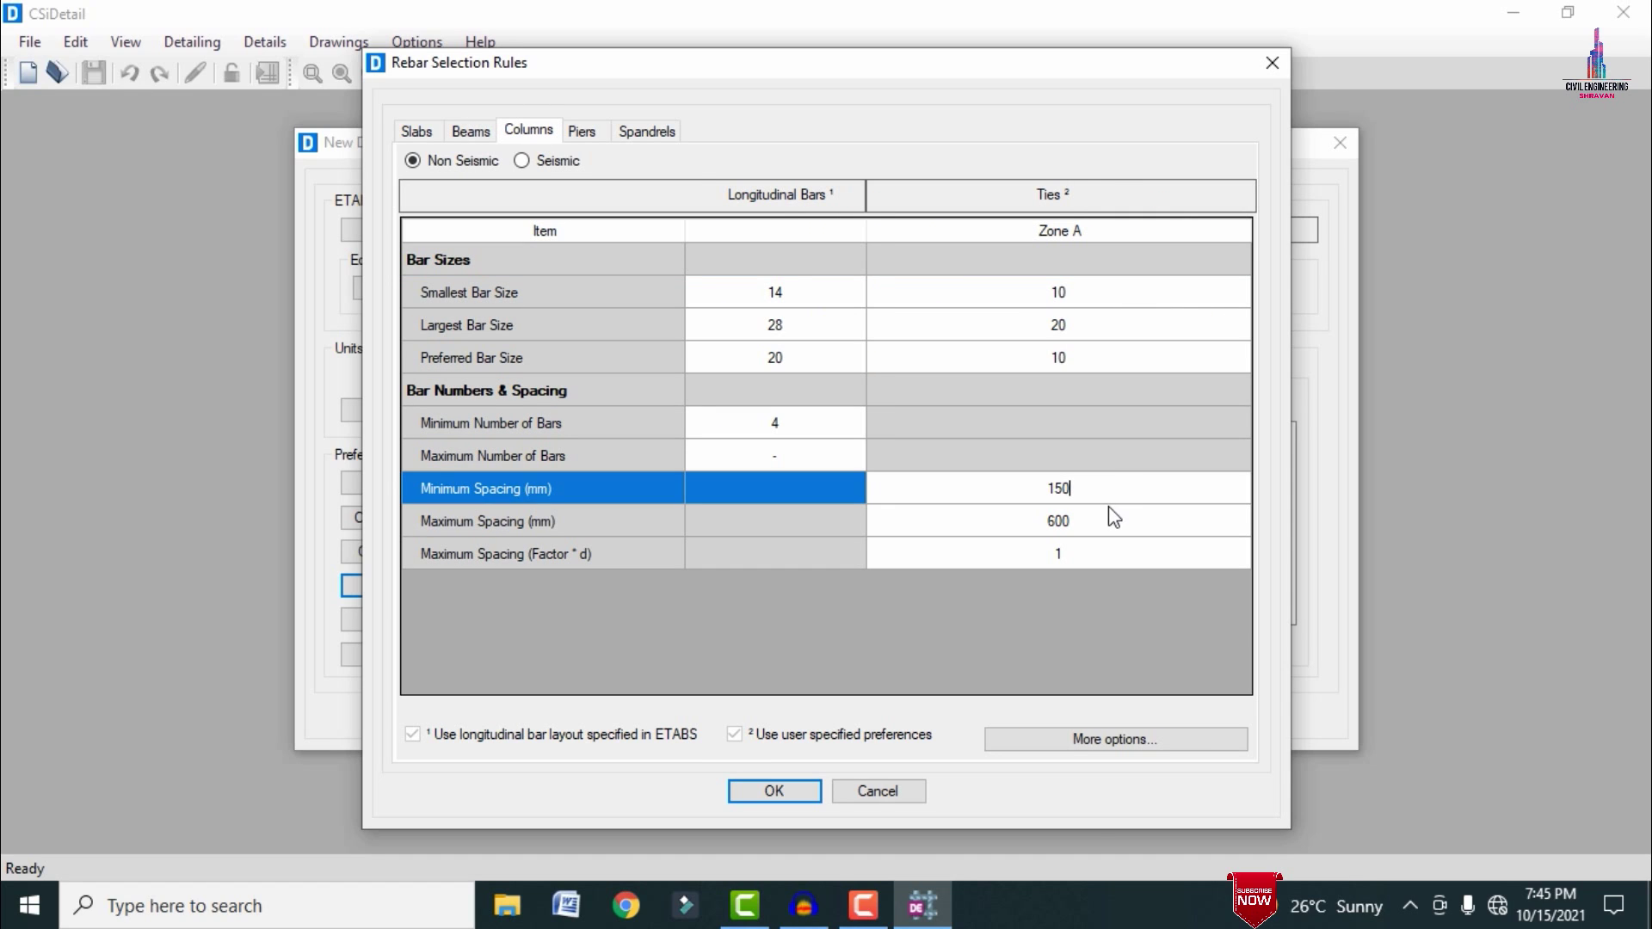
left_click(1105, 515)
left_click(1096, 523)
type("450")
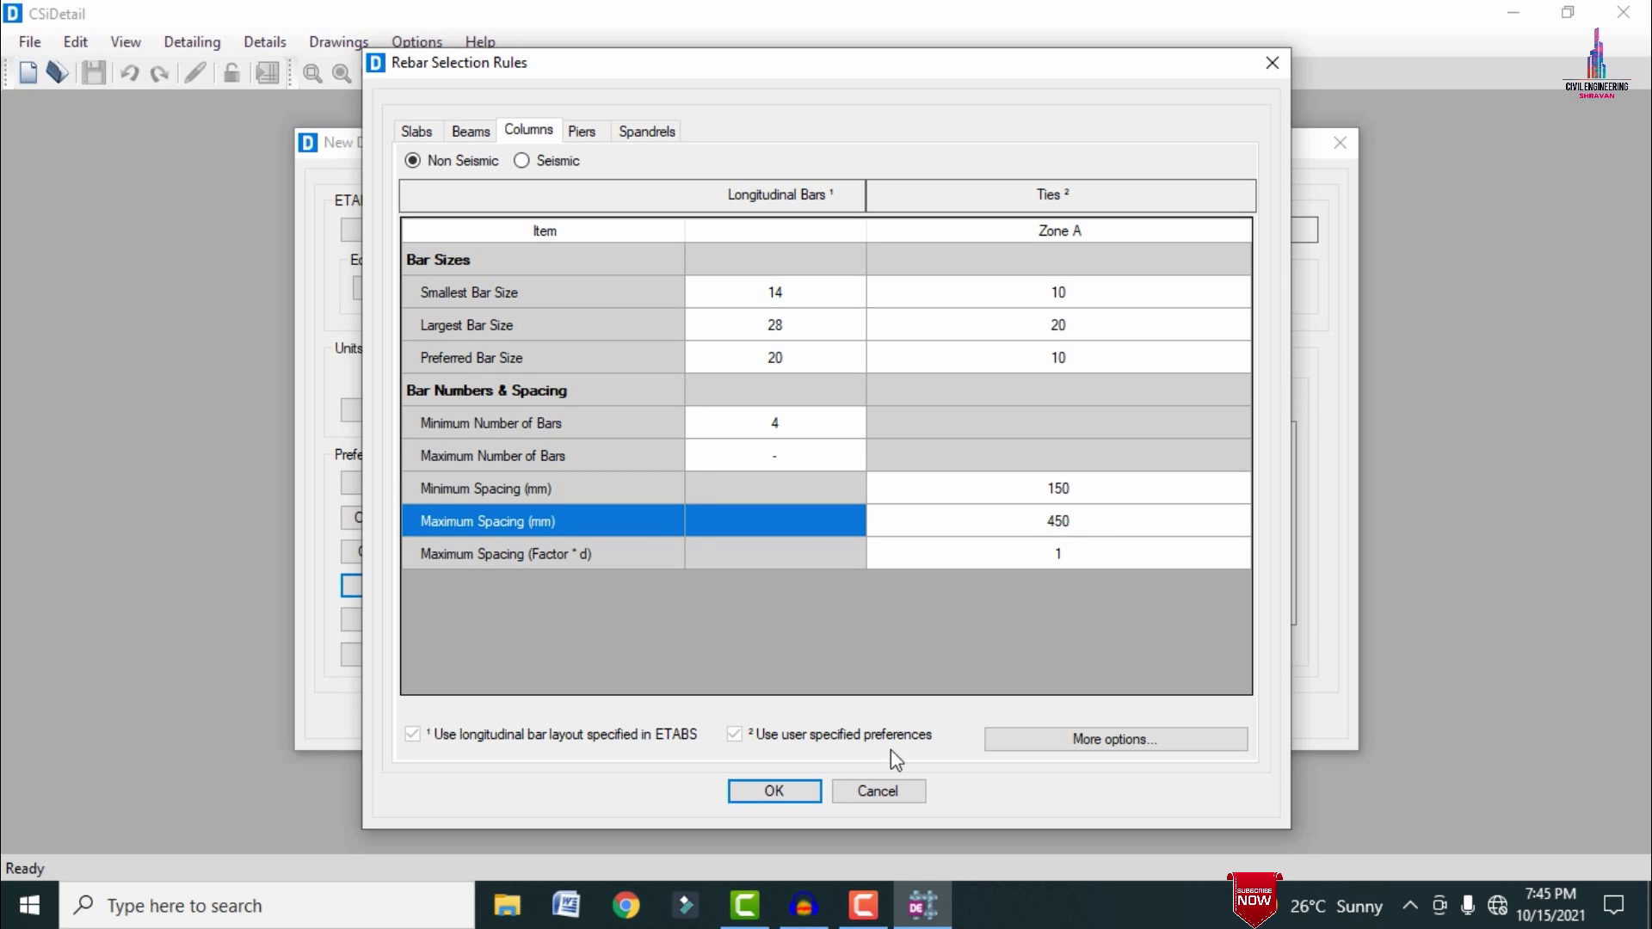
left_click(775, 791)
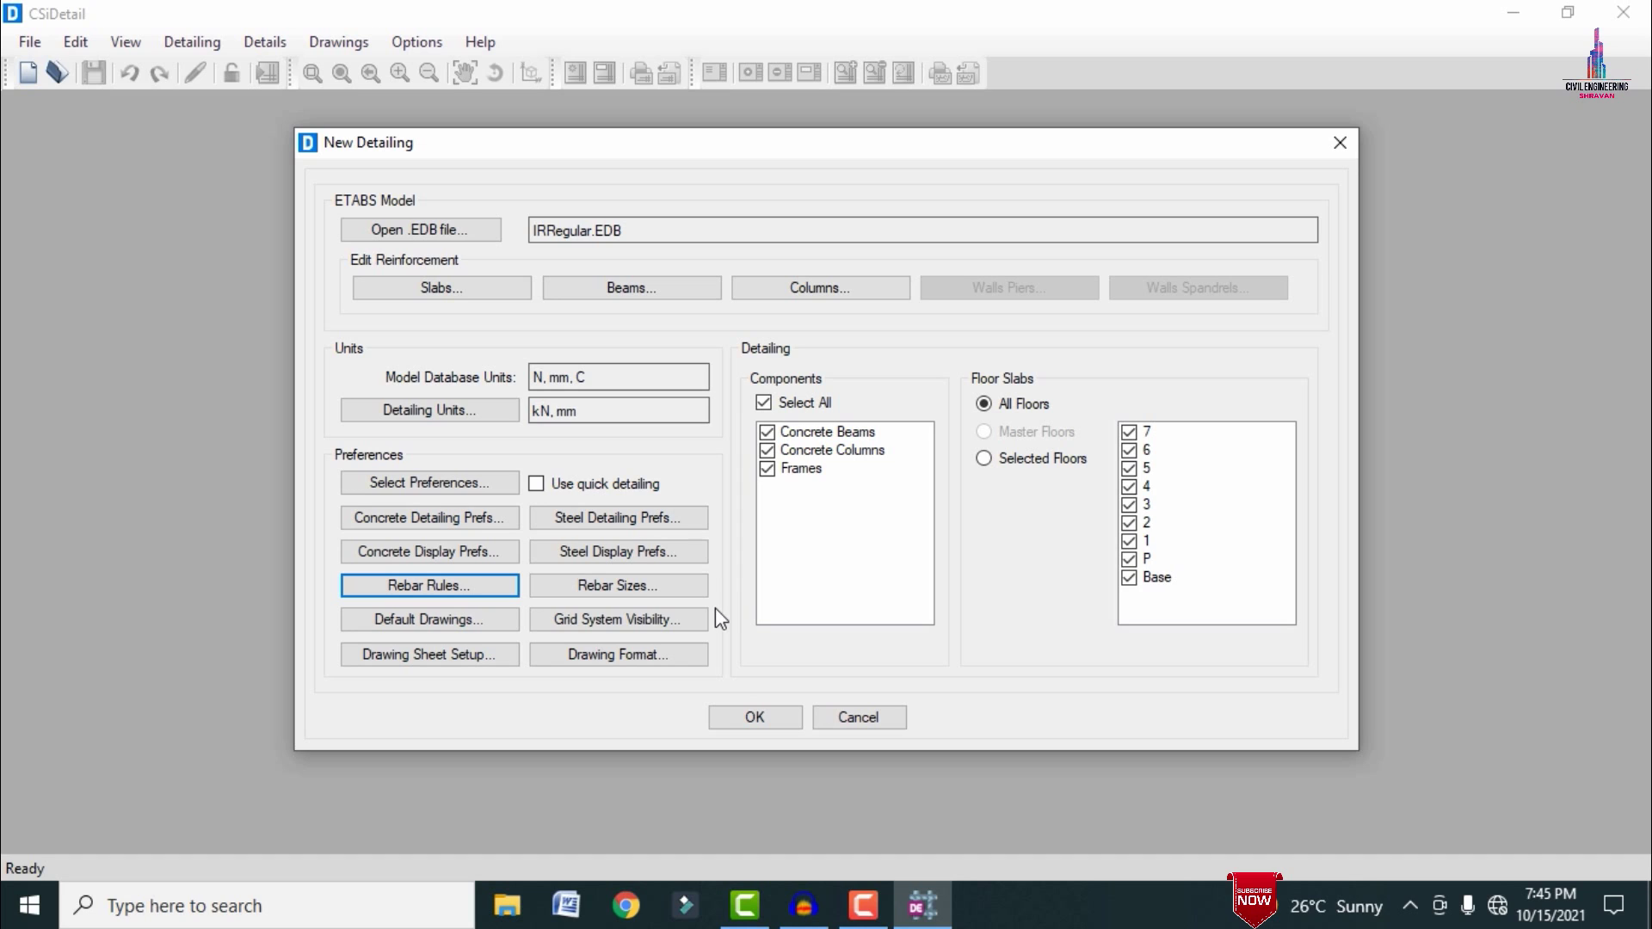
- Generate the drawings and view level 7's top, bottom and all-bars rebar plans
left_click(725, 722)
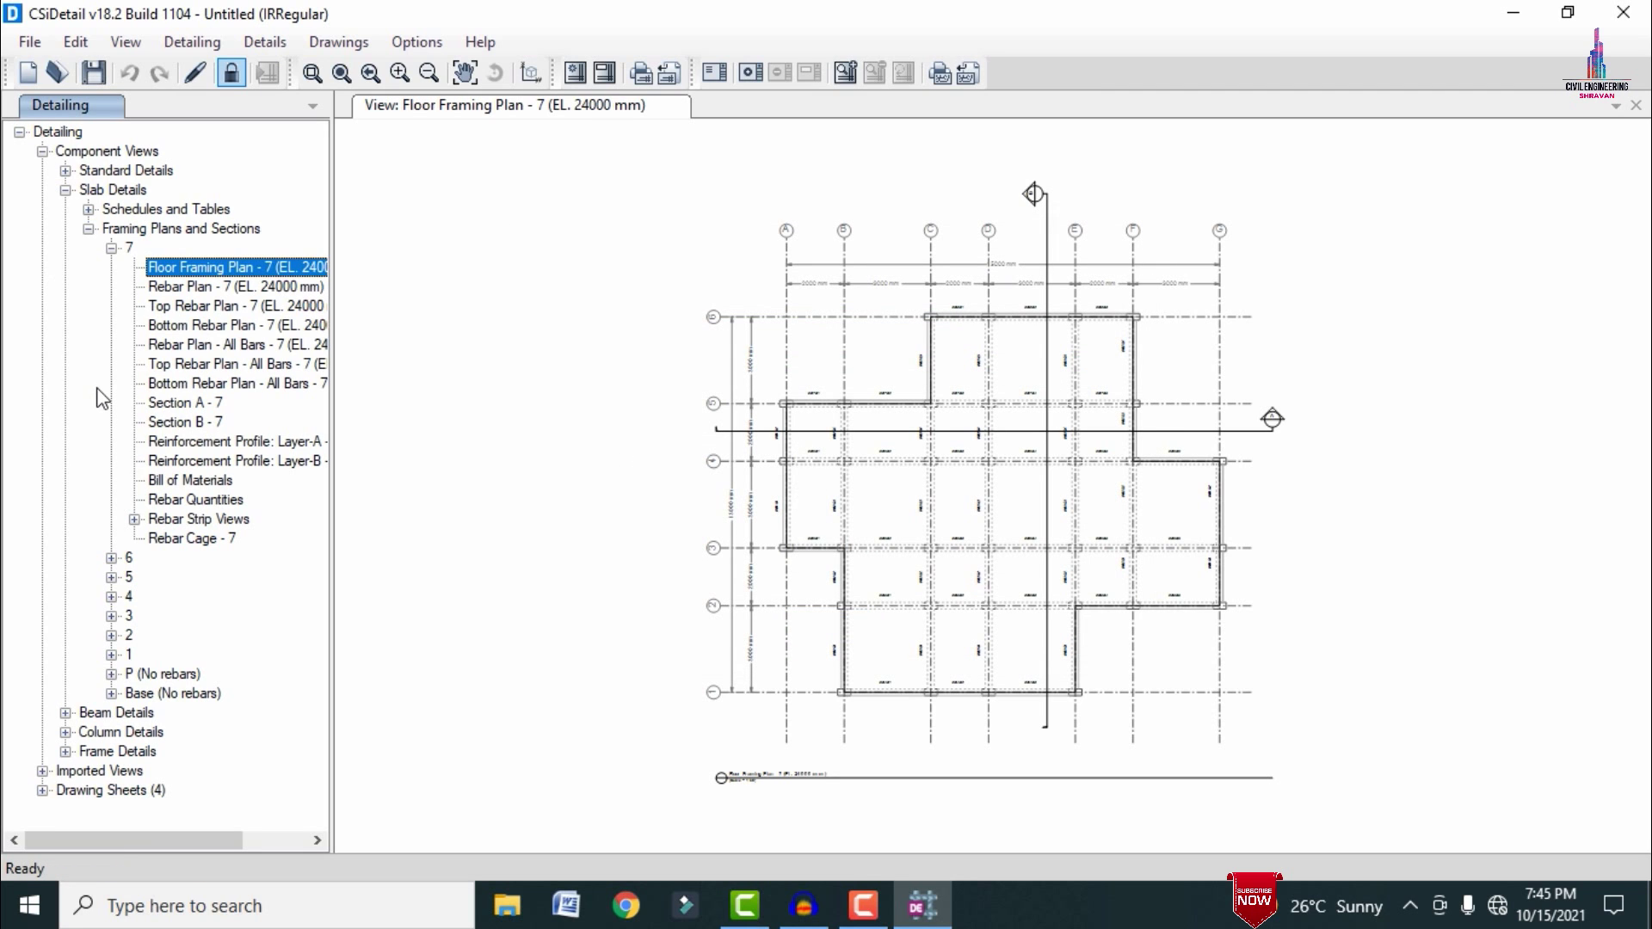
left_click(180, 289)
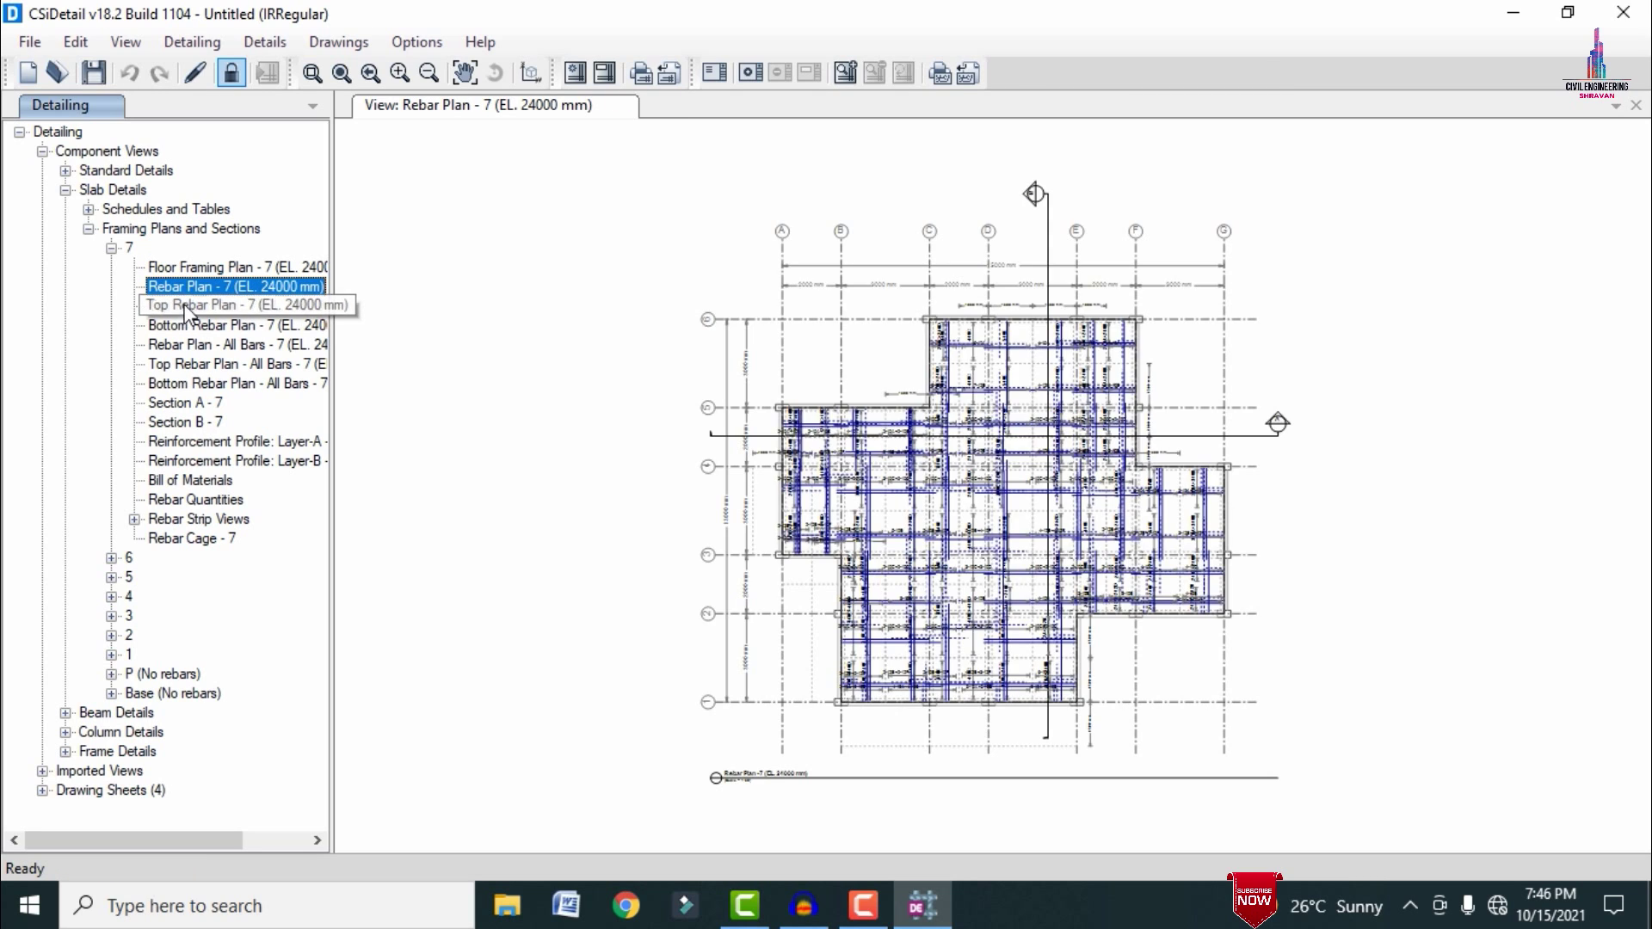
left_click(183, 307)
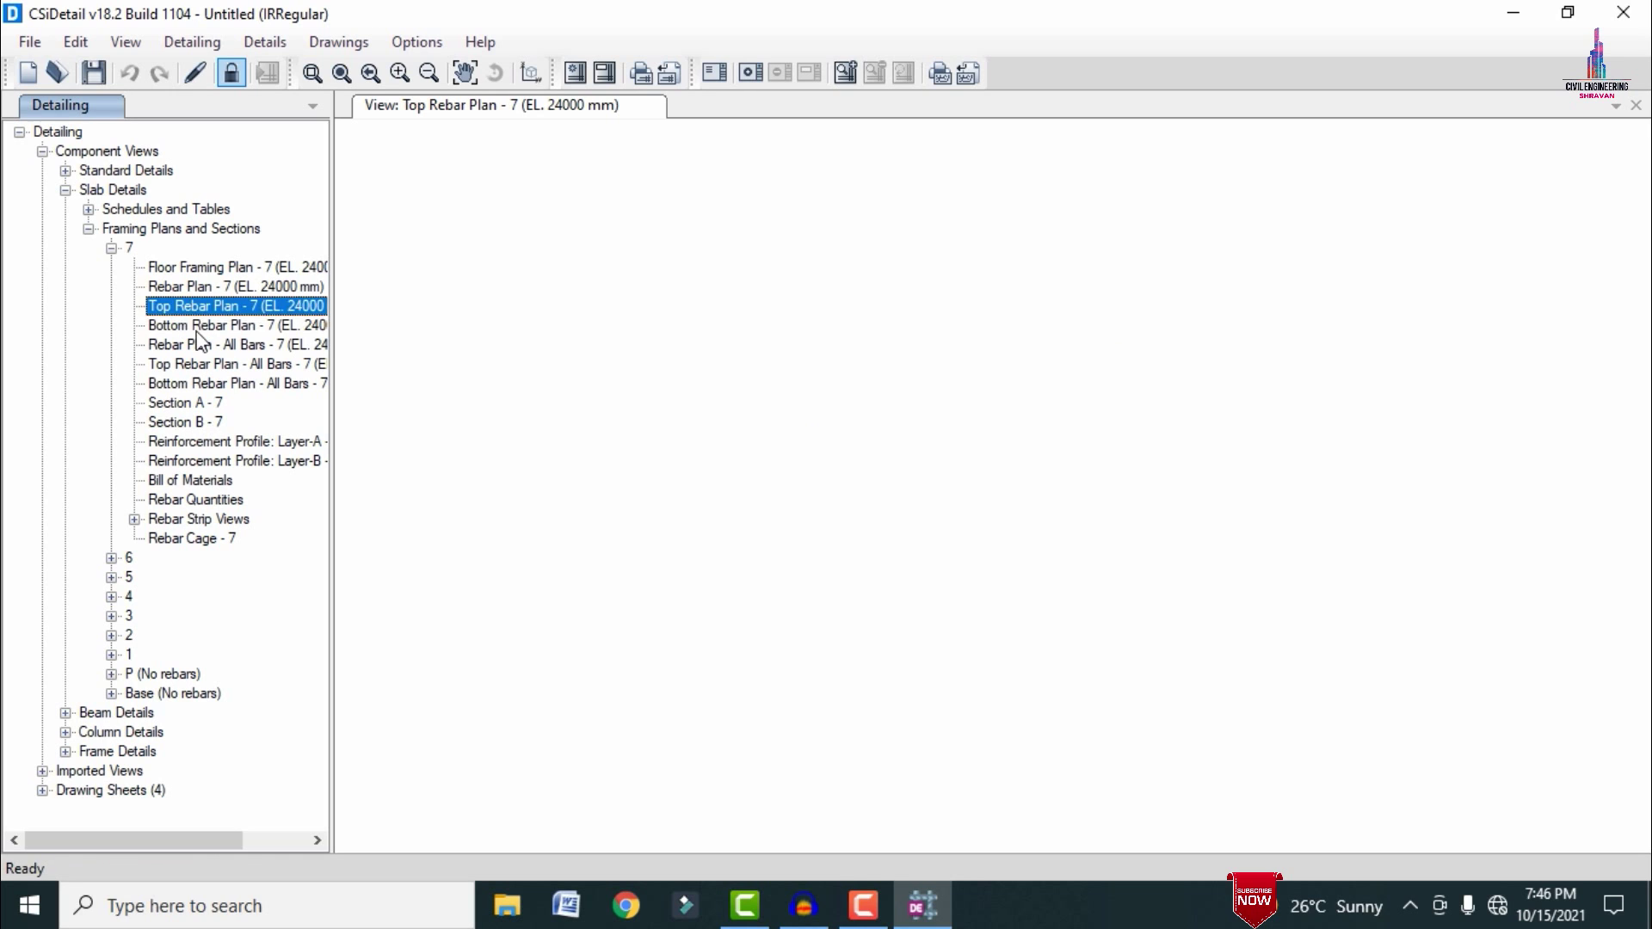
left_click(189, 326)
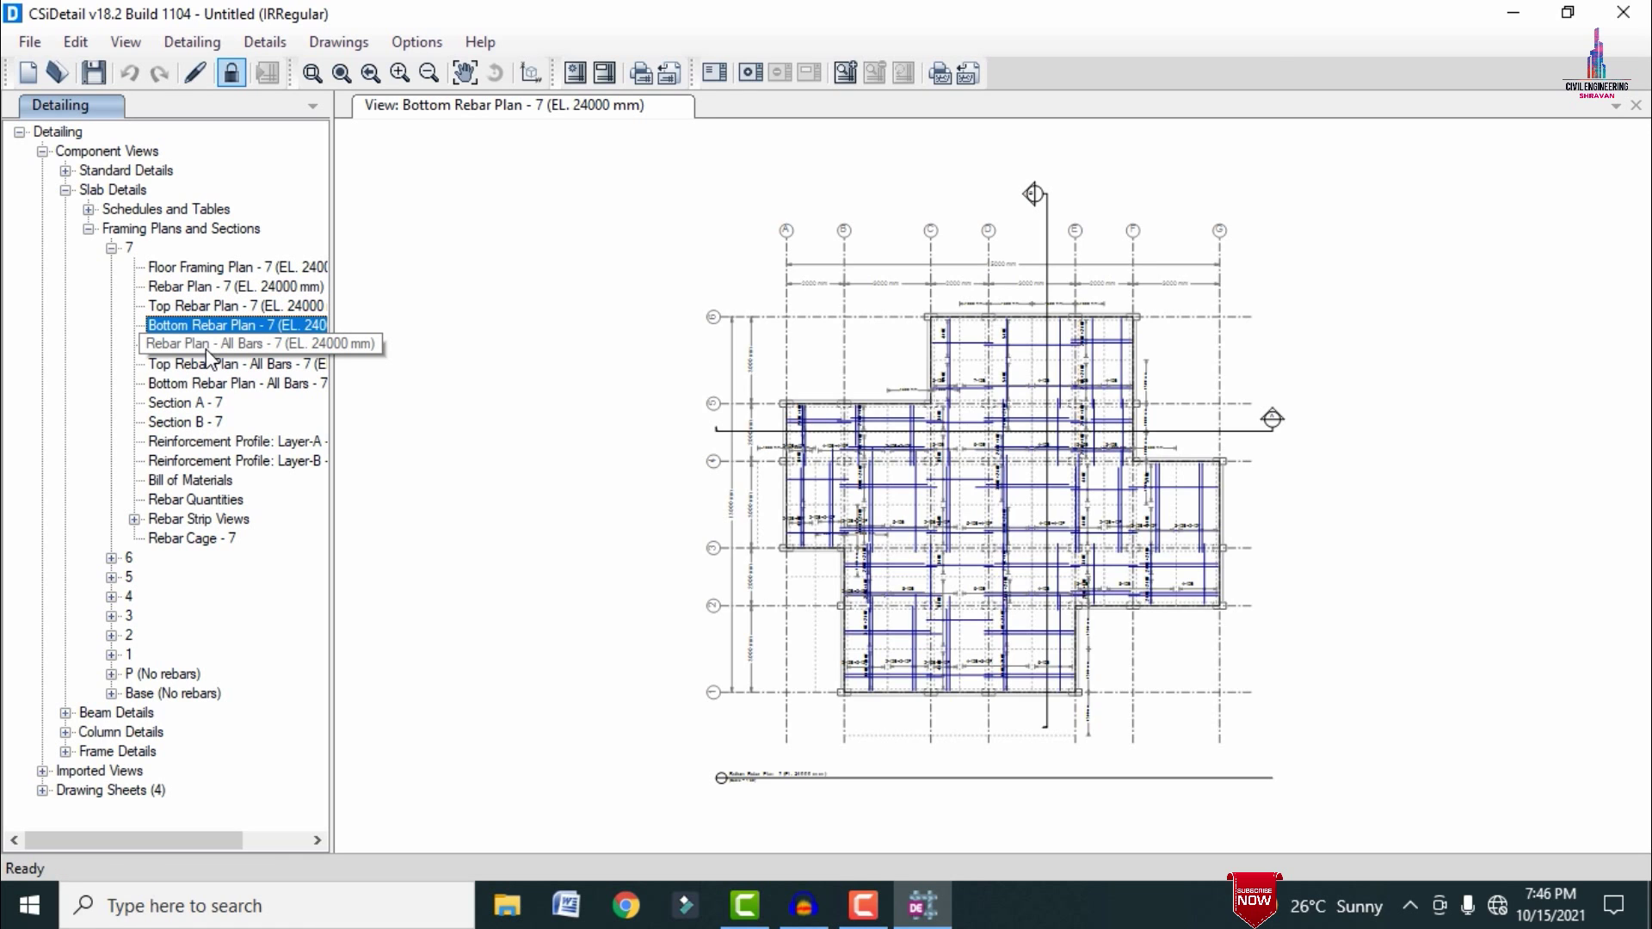
left_click(196, 344)
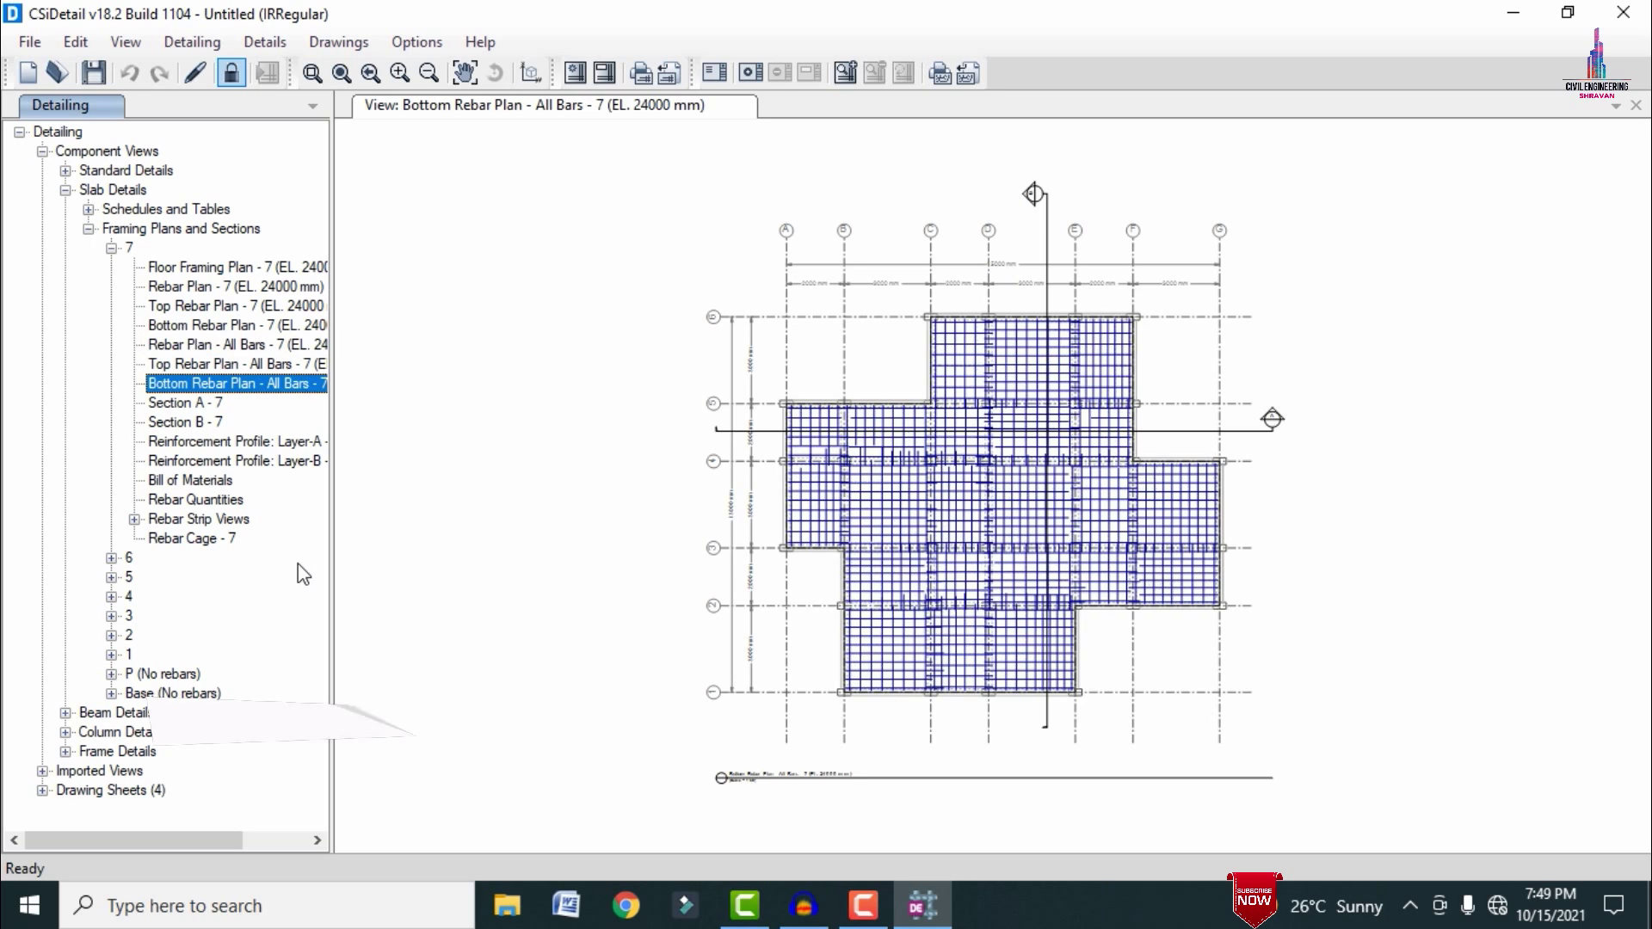
- Open Rebar Cage - 7 near top-down, then expand Beam Details > Concrete Beams
left_click(195, 537)
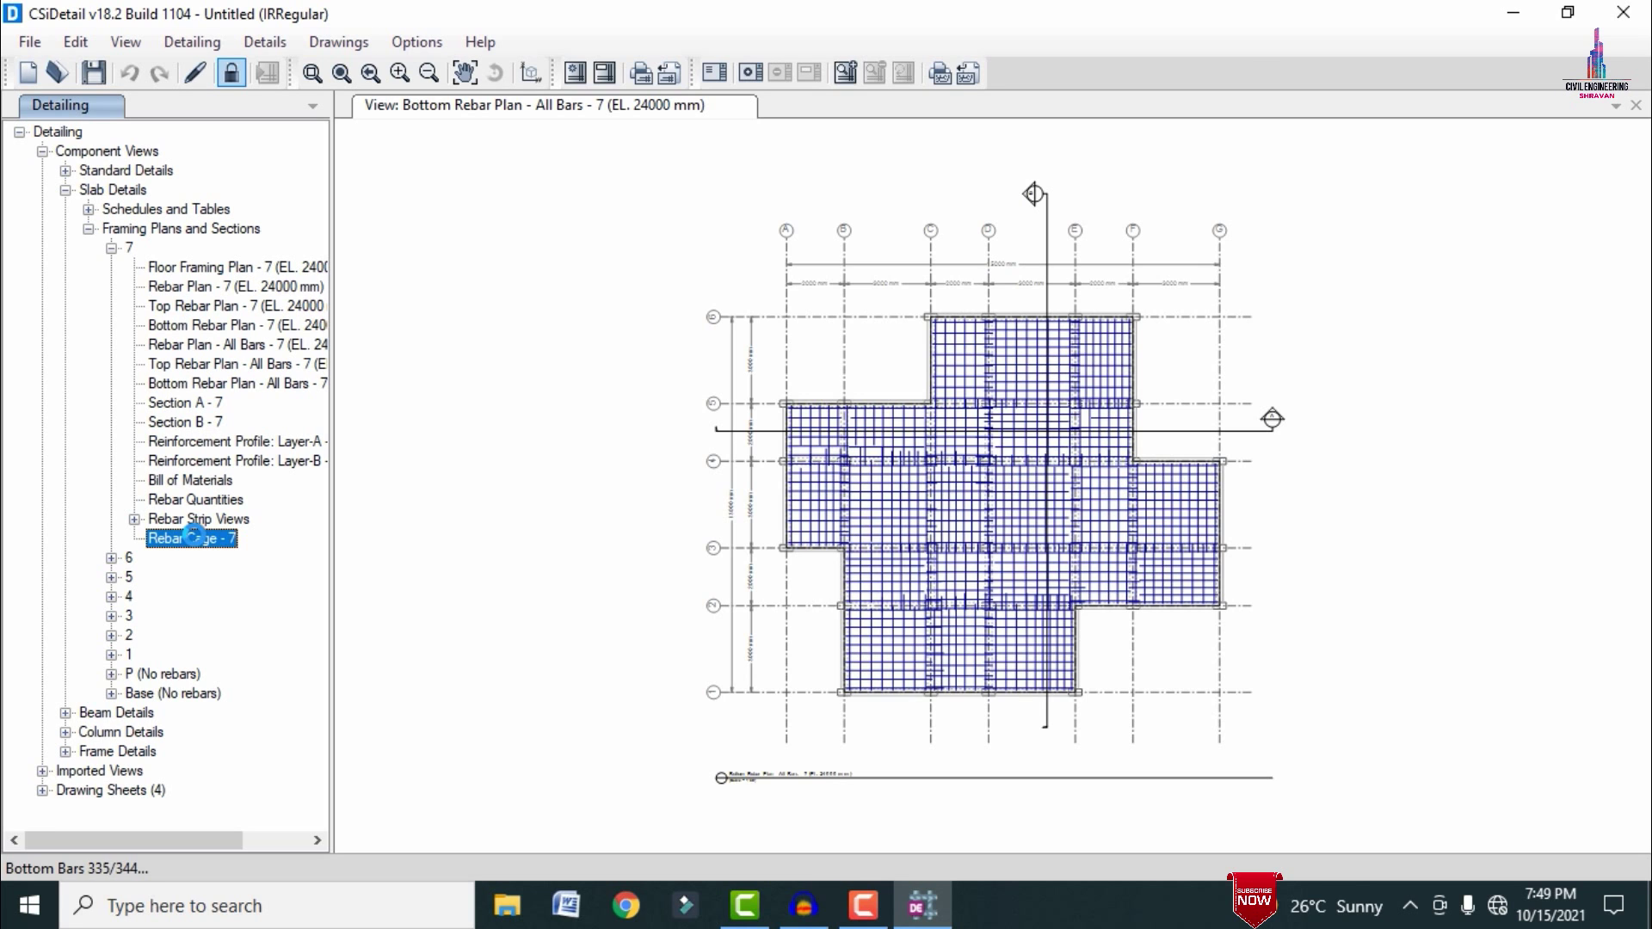
left_click_drag(1153, 441, 941, 616)
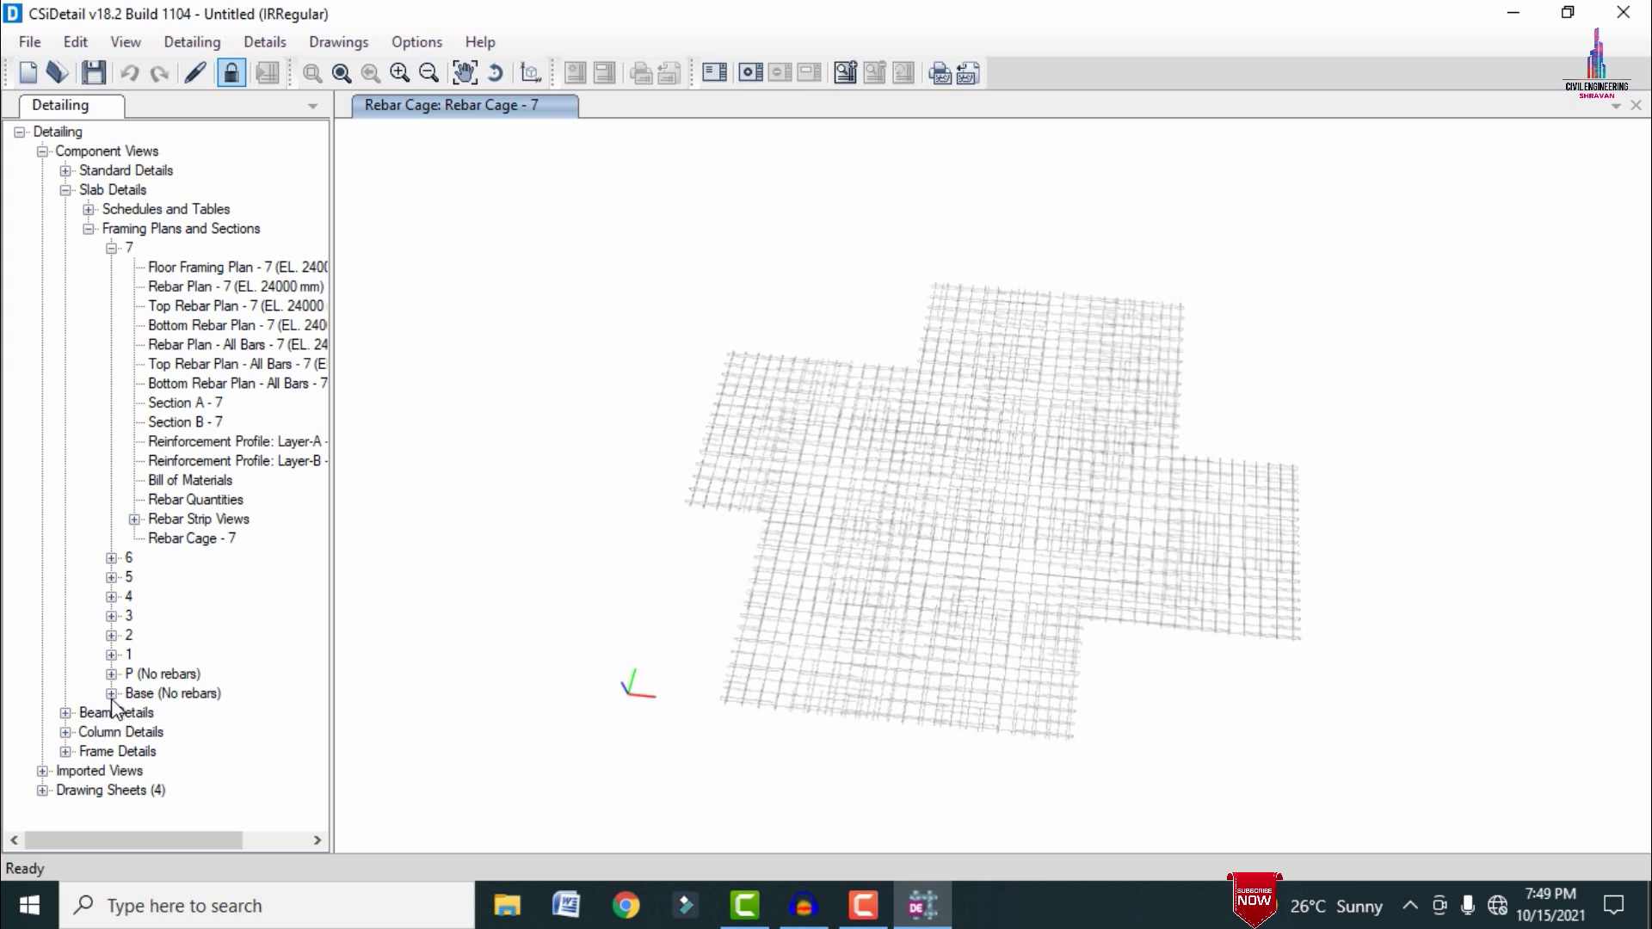
left_click(65, 712)
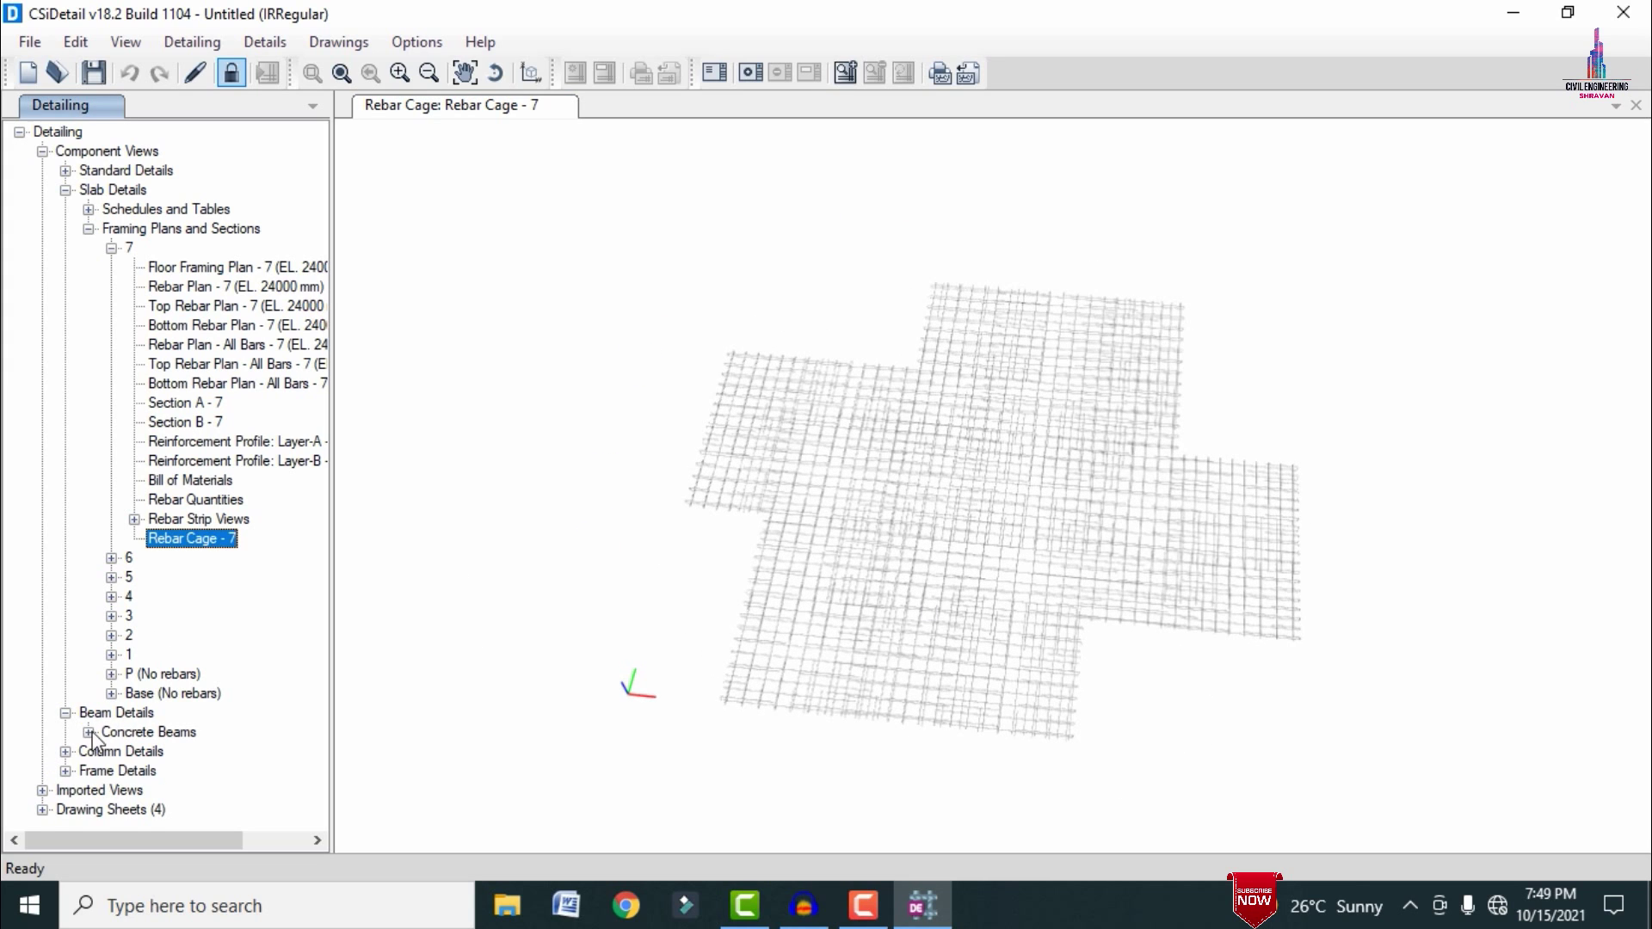
left_click(88, 733)
scroll(312, 628, "down", 1)
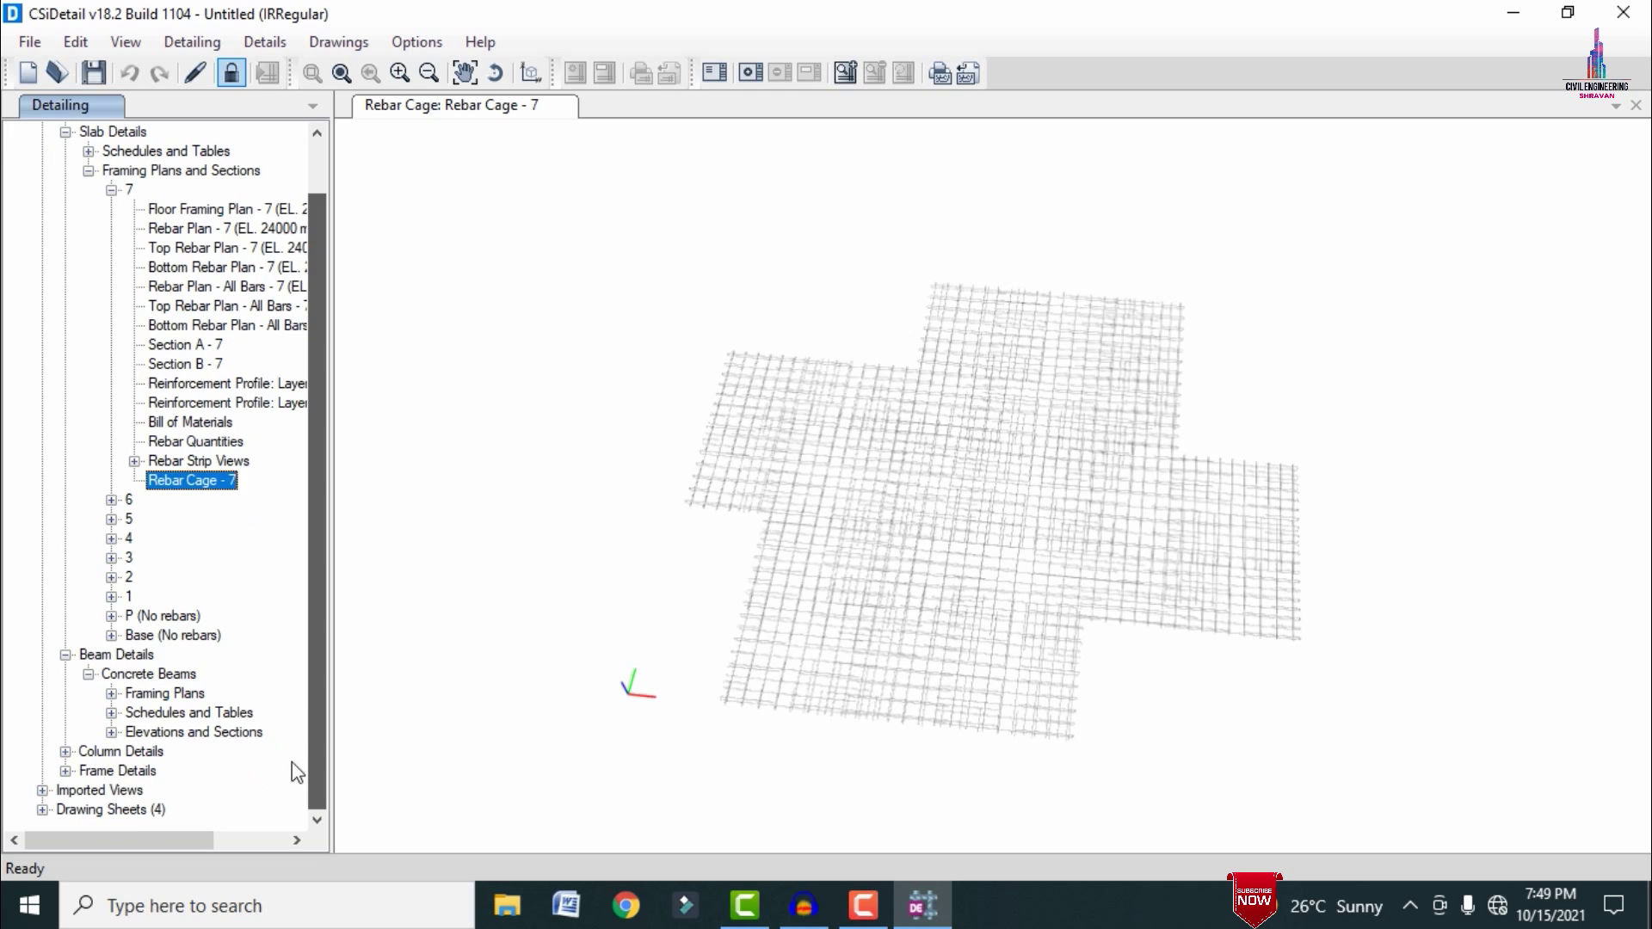
- Open Concrete Beam Layout - 7 and beam 8B3's Section A drawing
left_click(111, 694)
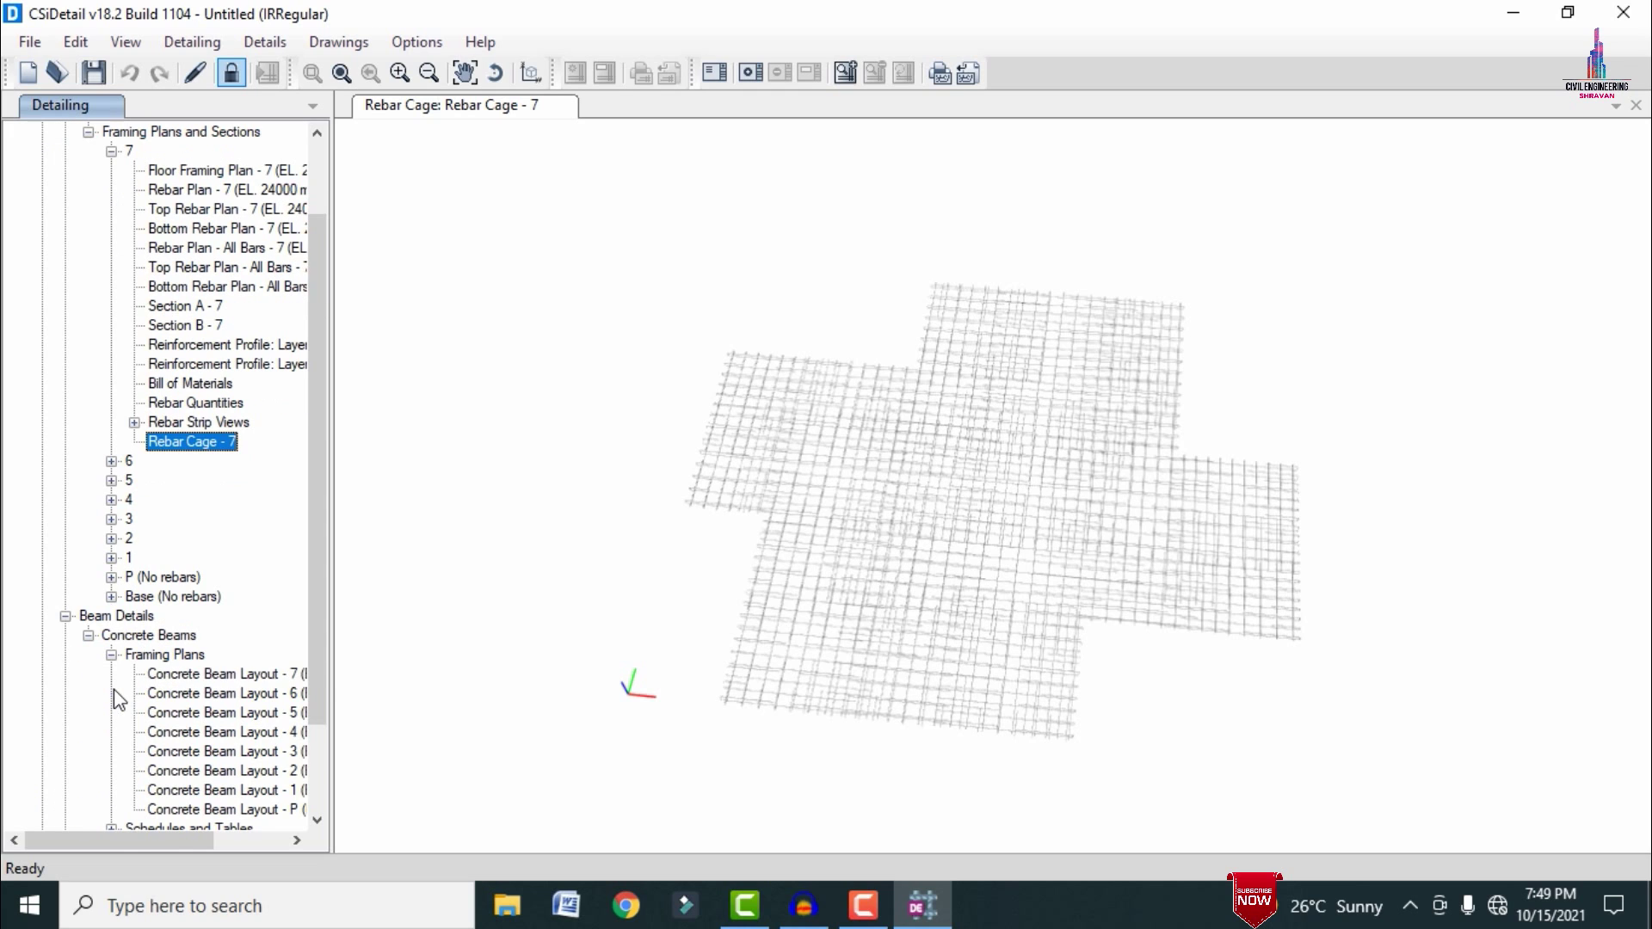
double_click(221, 671)
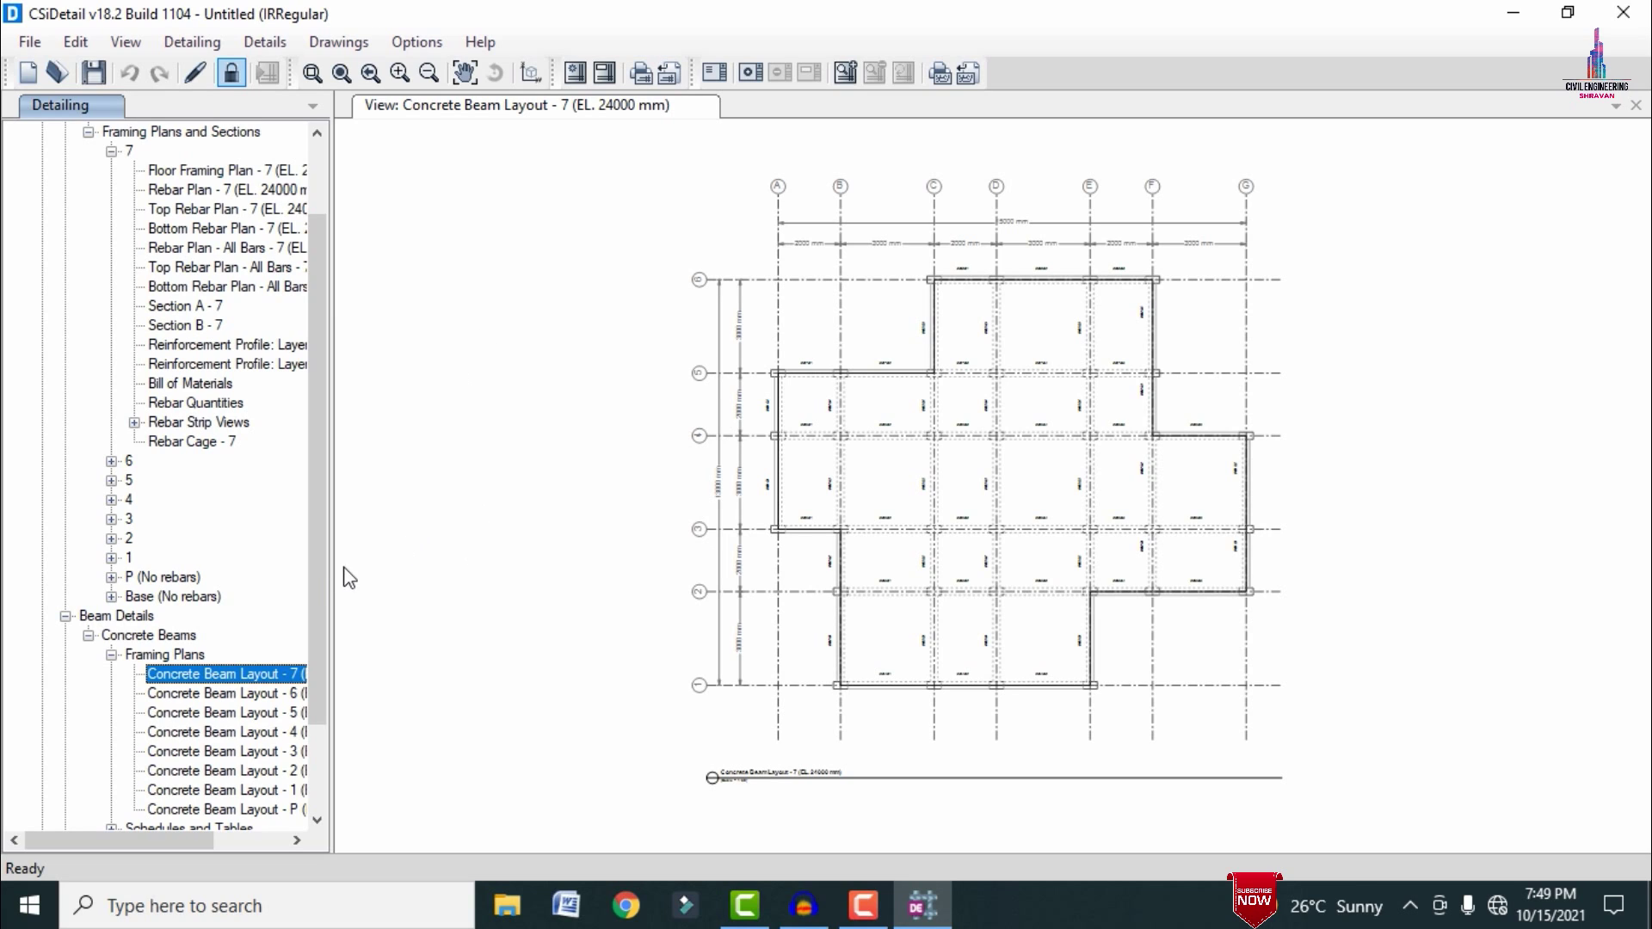
scroll(327, 590, "down", 2)
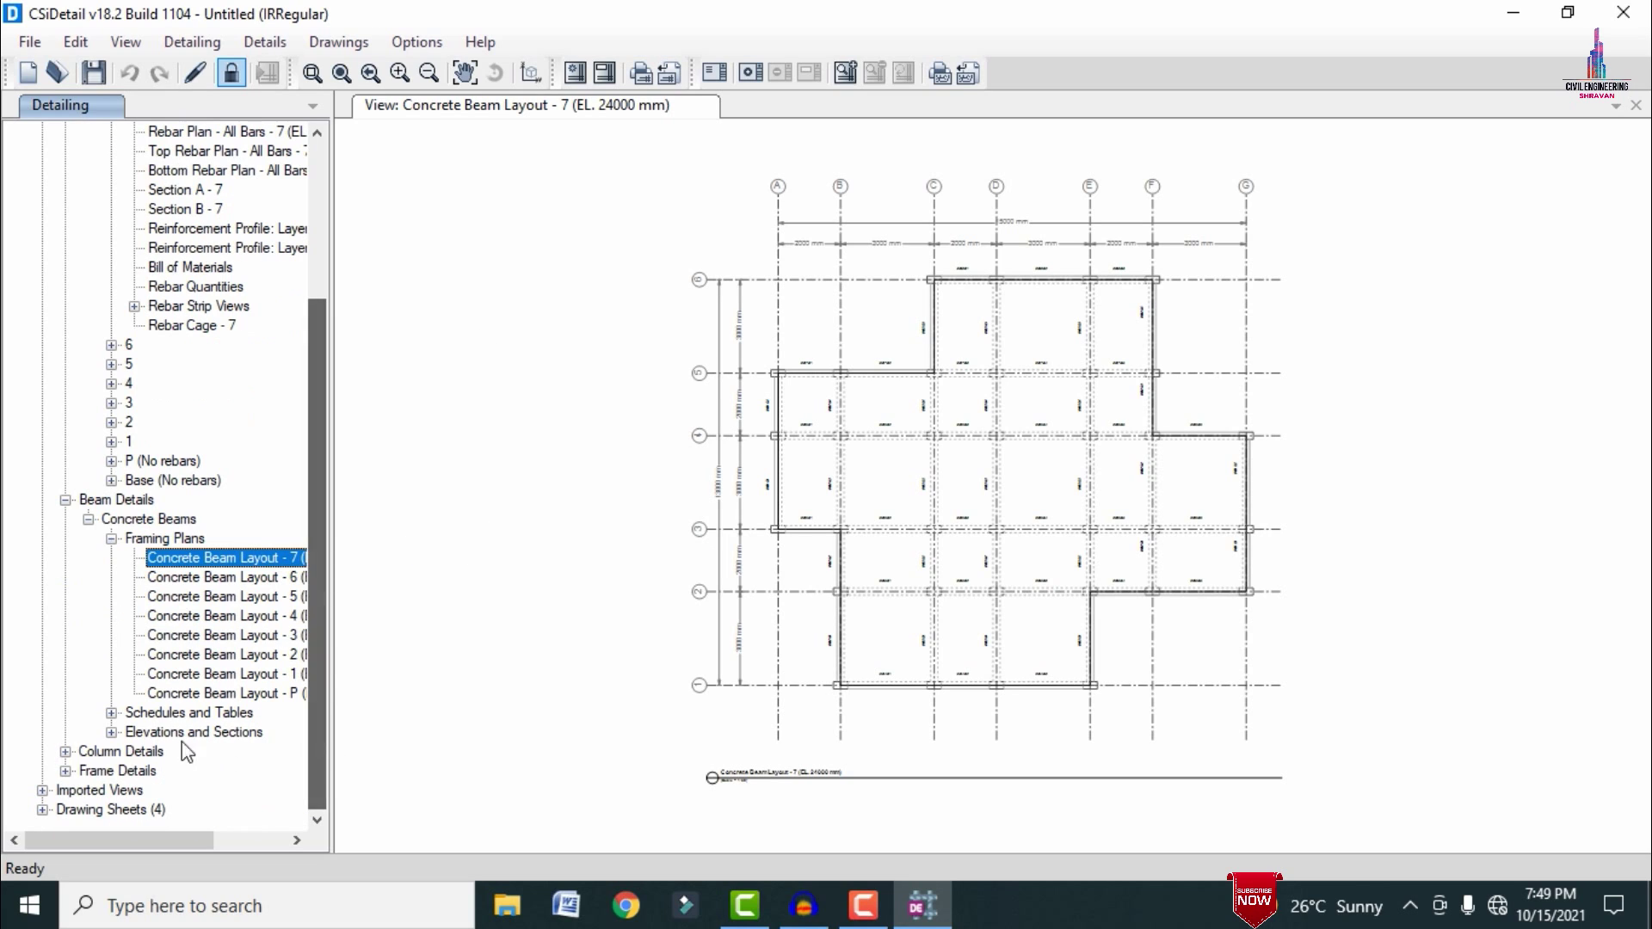
left_click(111, 732)
left_click(134, 674)
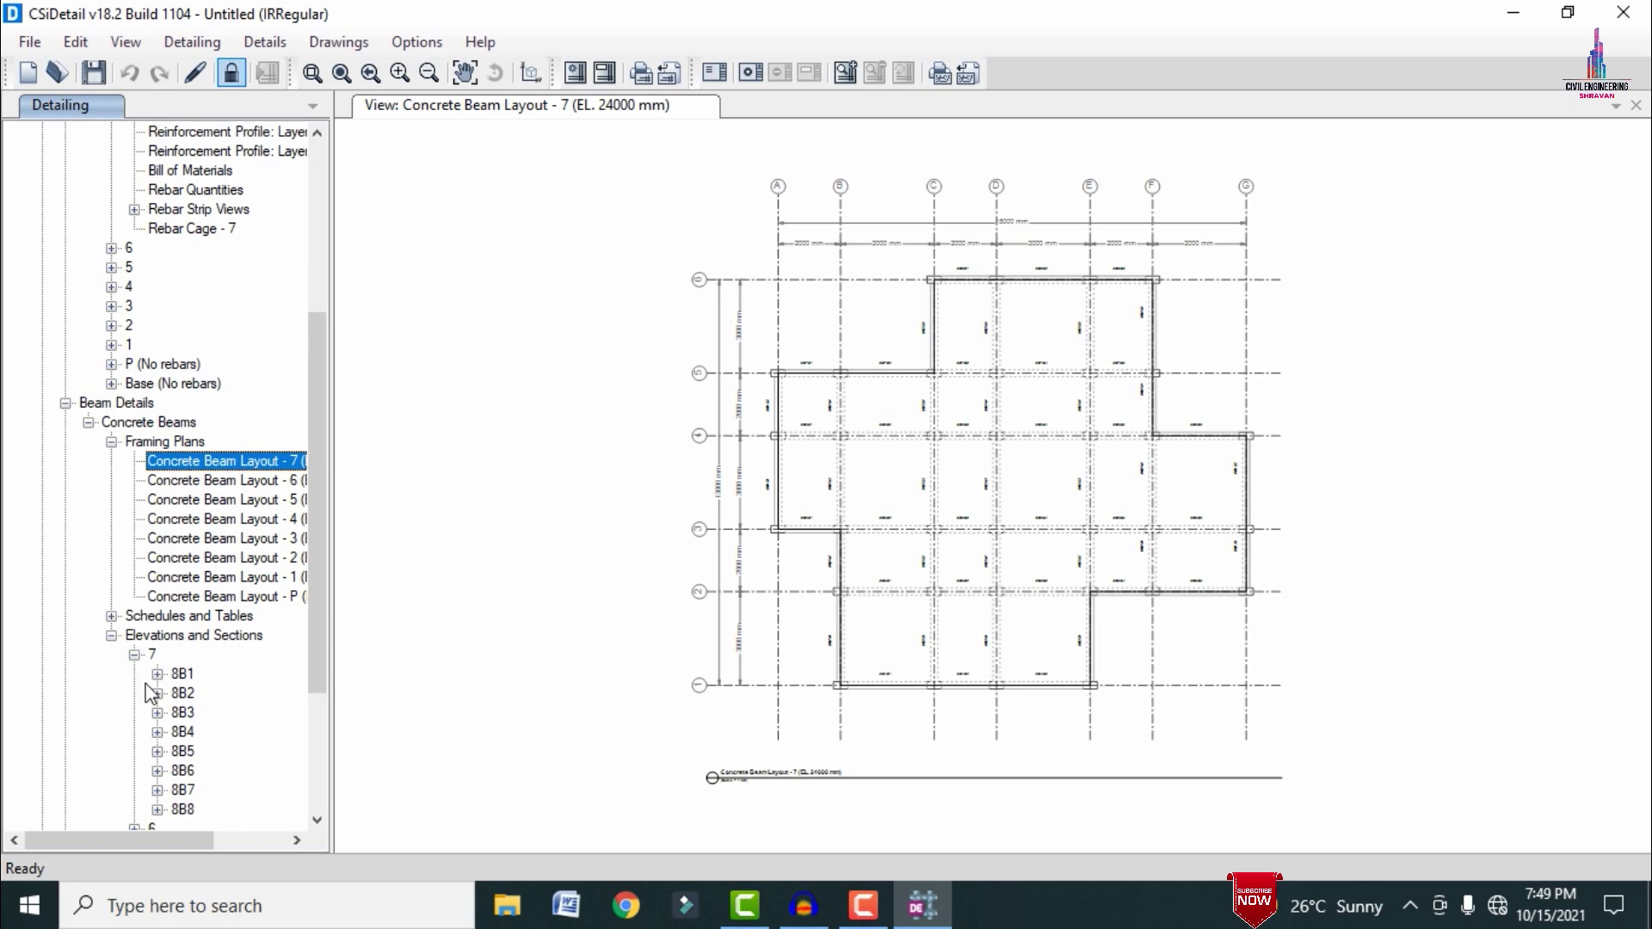
left_click(158, 716)
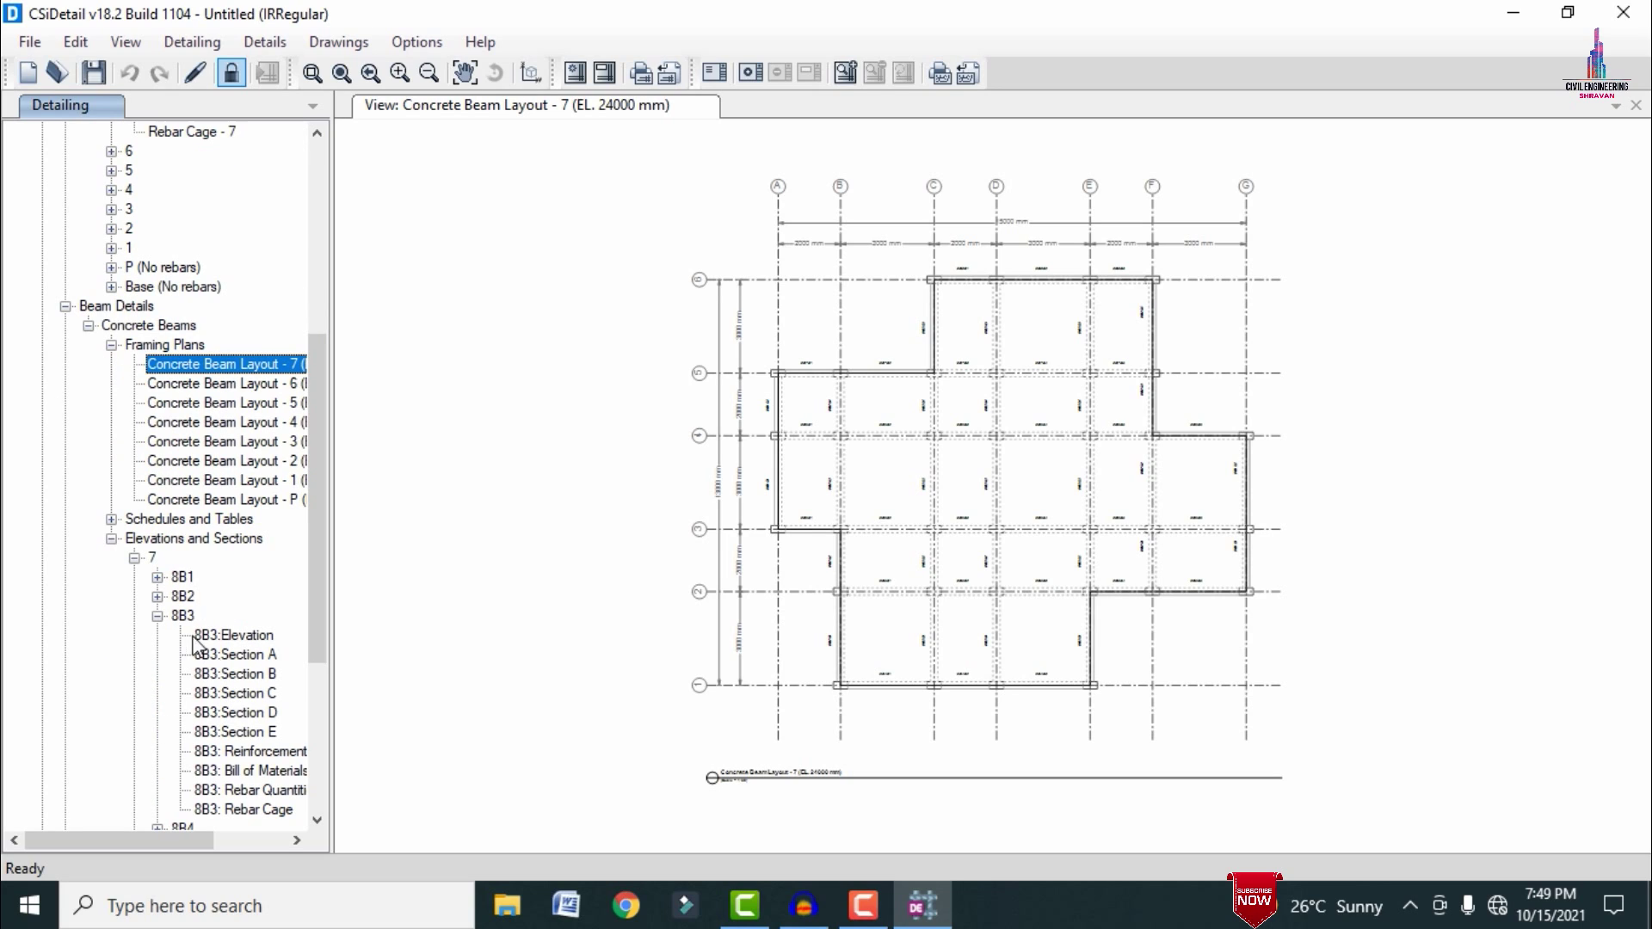
double_click(238, 655)
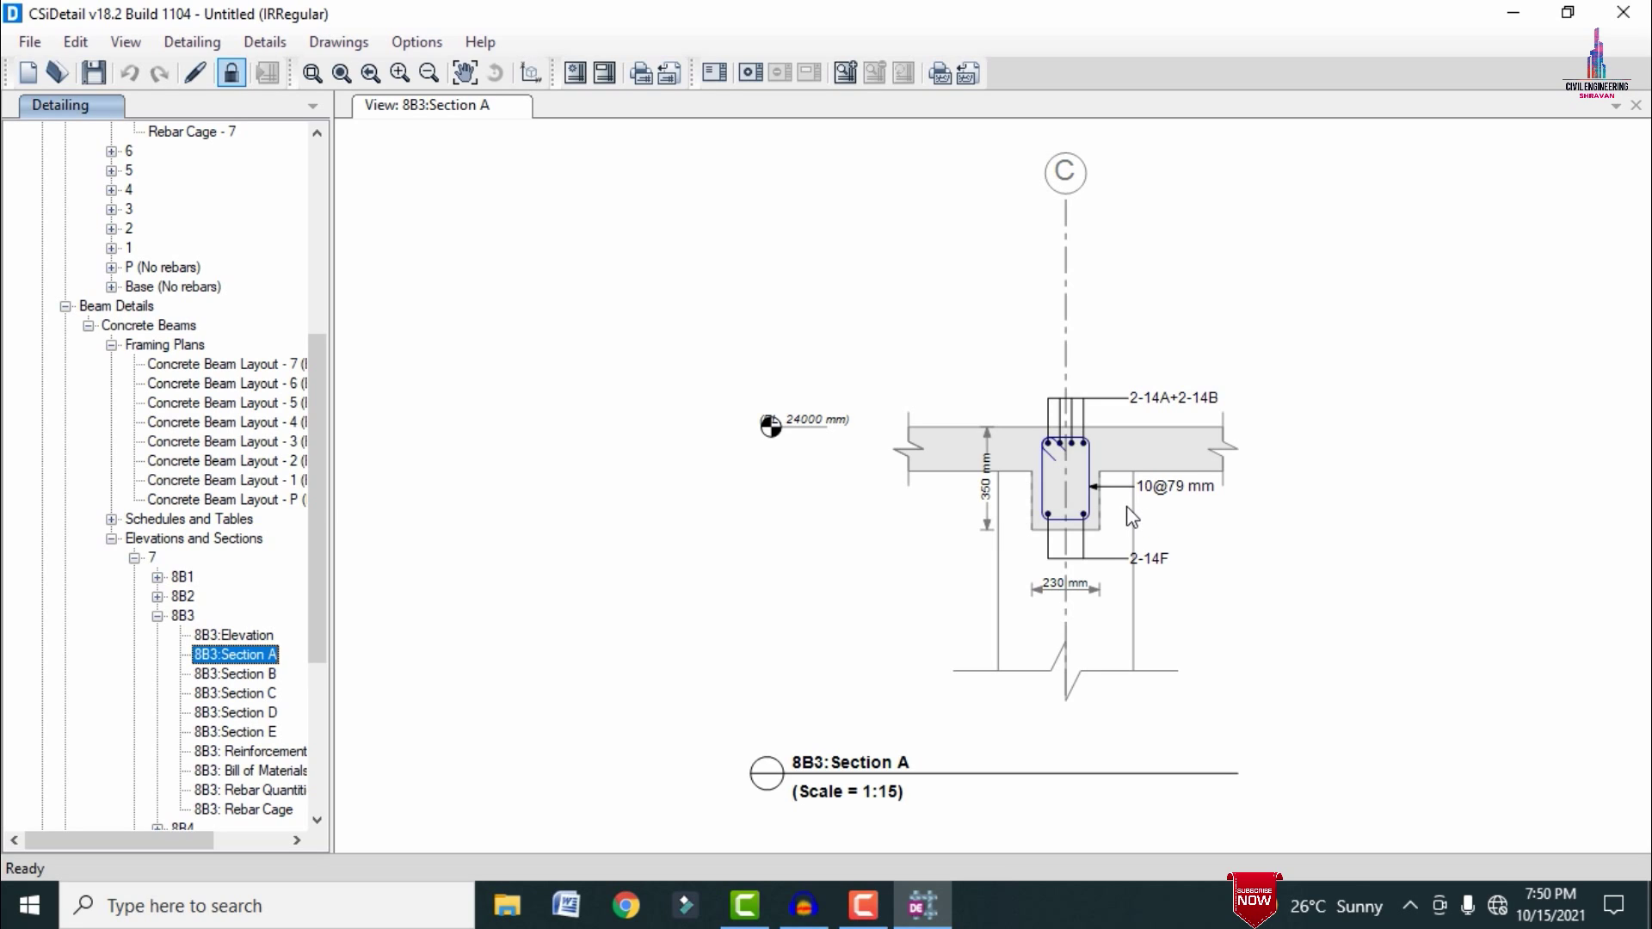
- Open beam 8B3's rebar cage, orbit it and zoom in on the stirrups
left_click(271, 813)
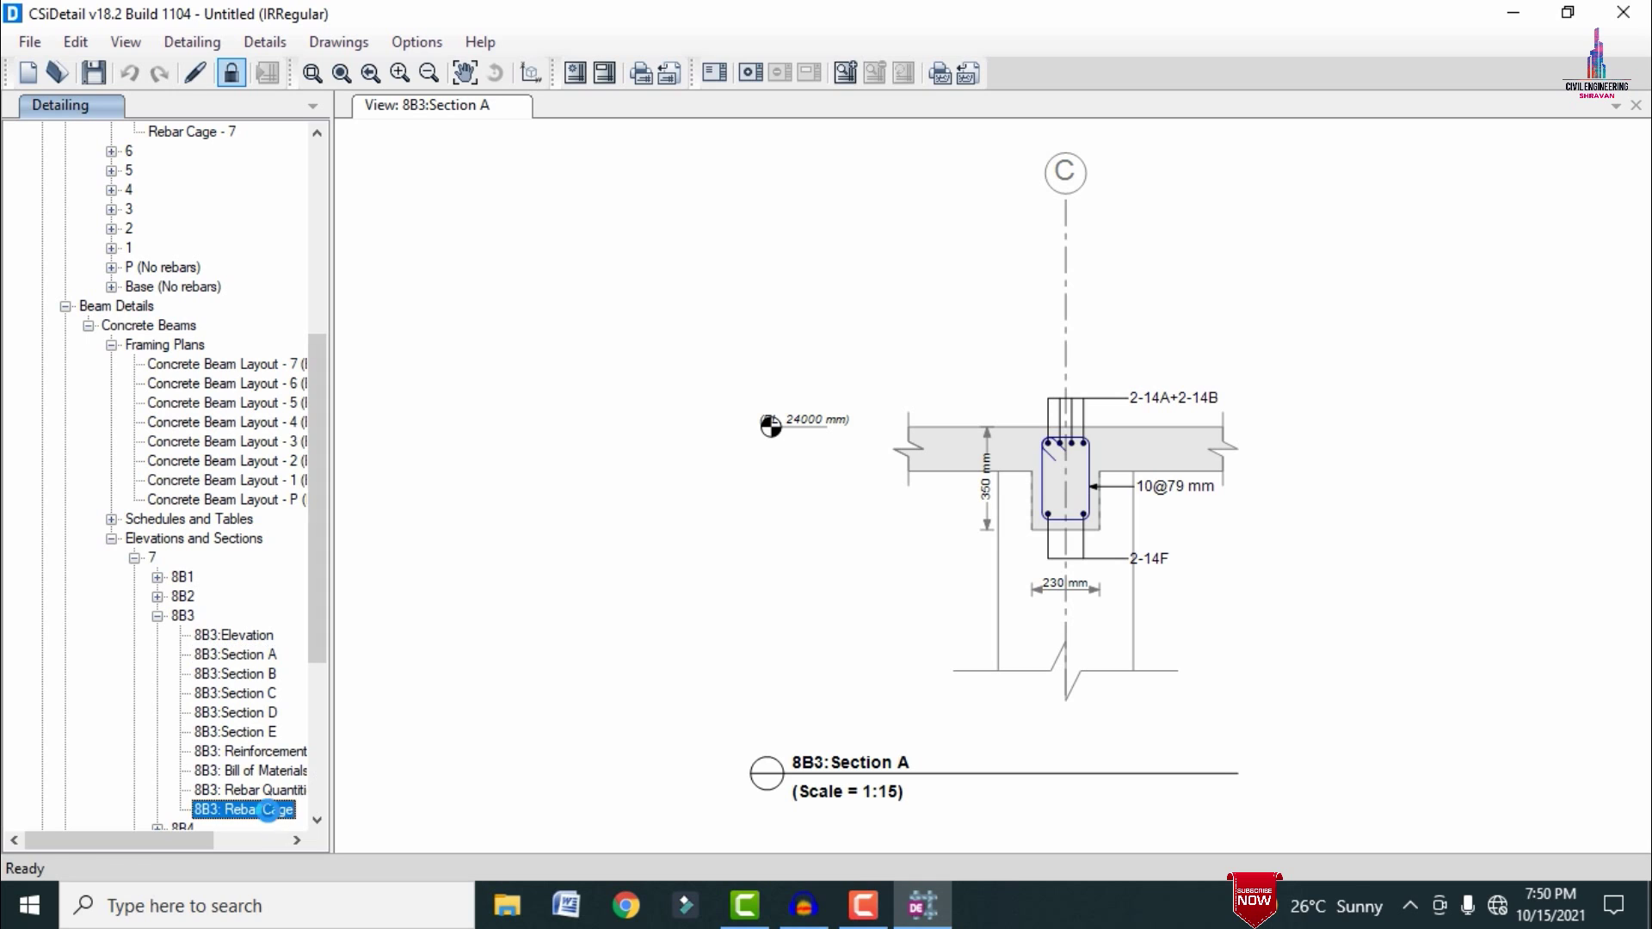
left_click_drag(792, 607, 1041, 623)
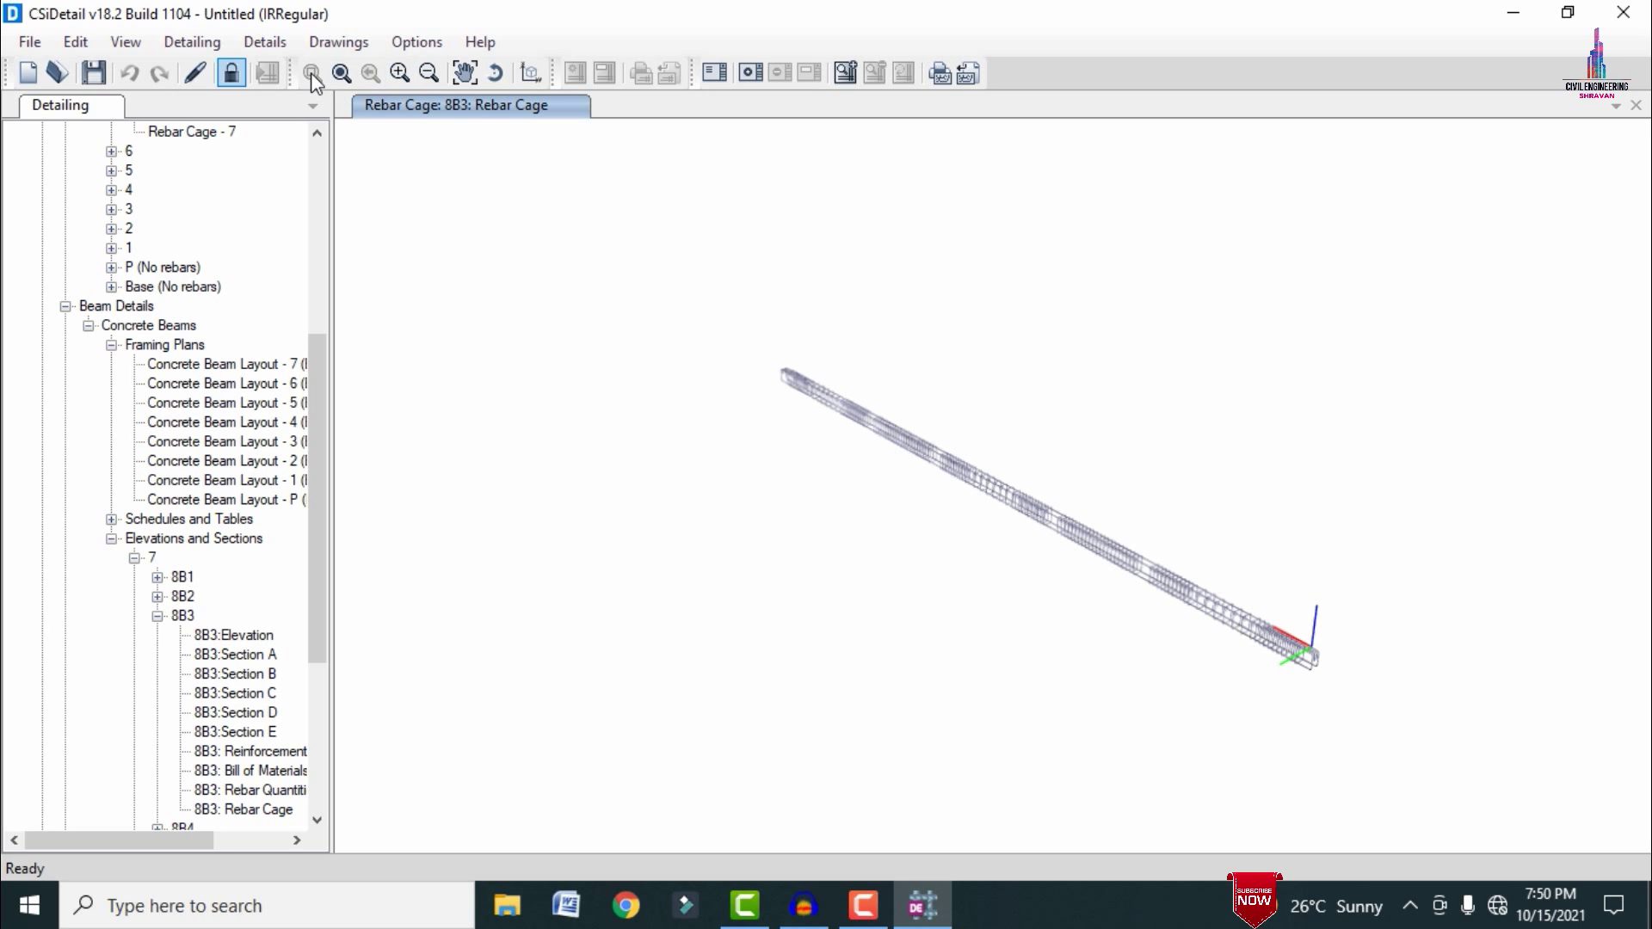
left_click(401, 74)
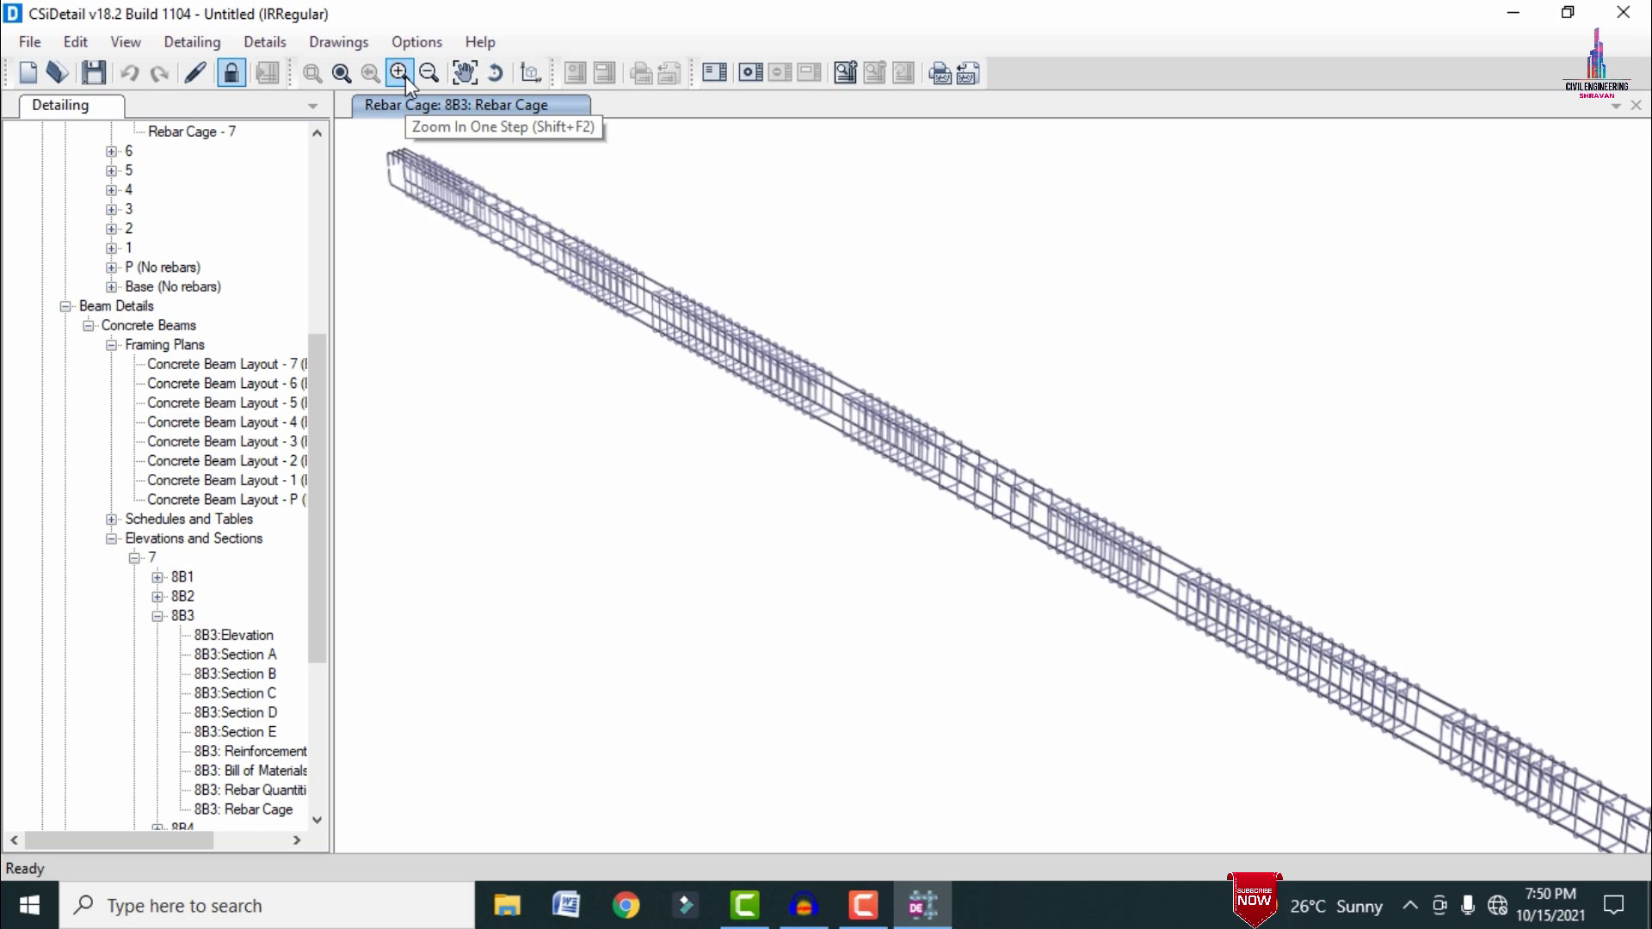
left_click(405, 75)
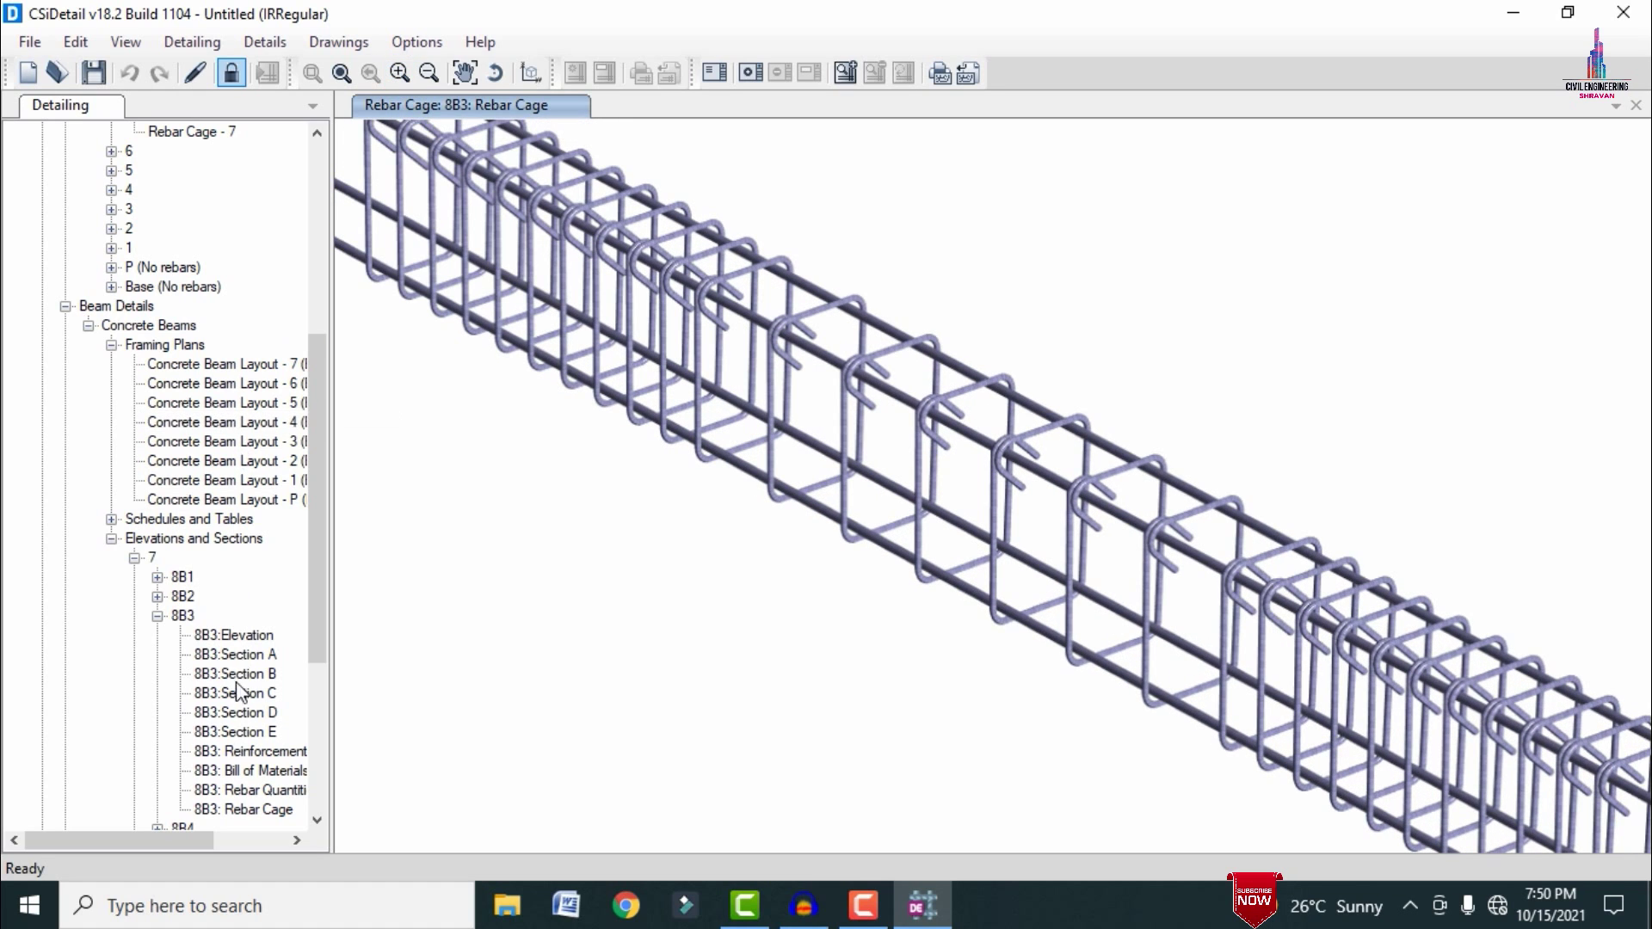
left_click_drag(322, 565, 325, 758)
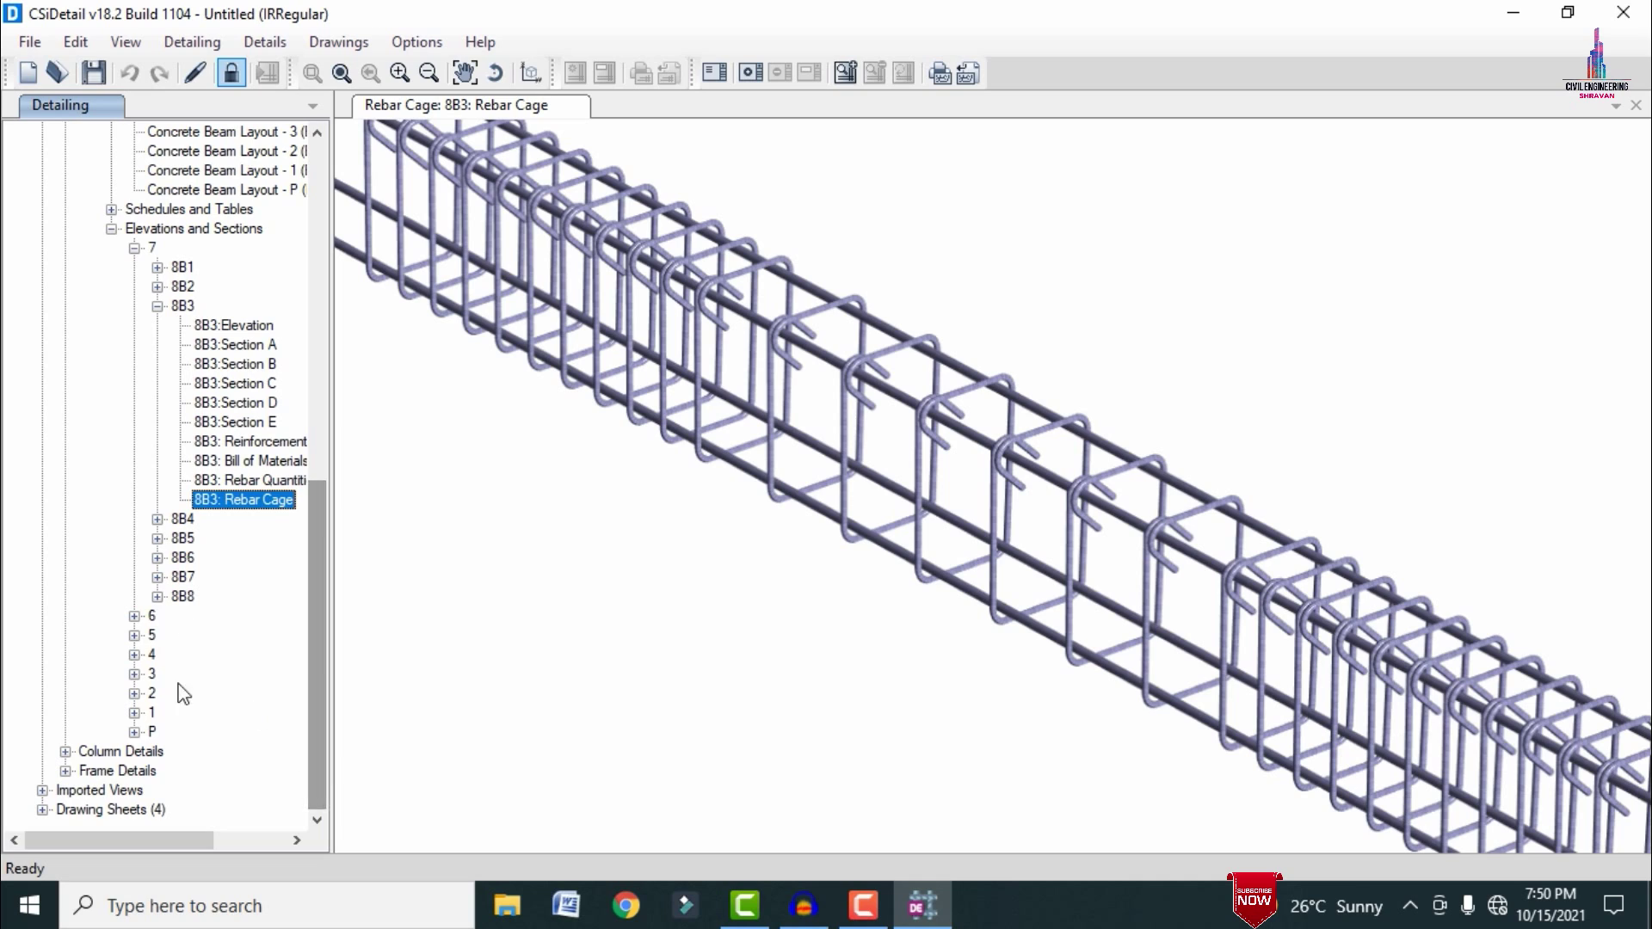
- Open Concrete Column Layout - Base and column C6's Section A drawing
left_click(65, 752)
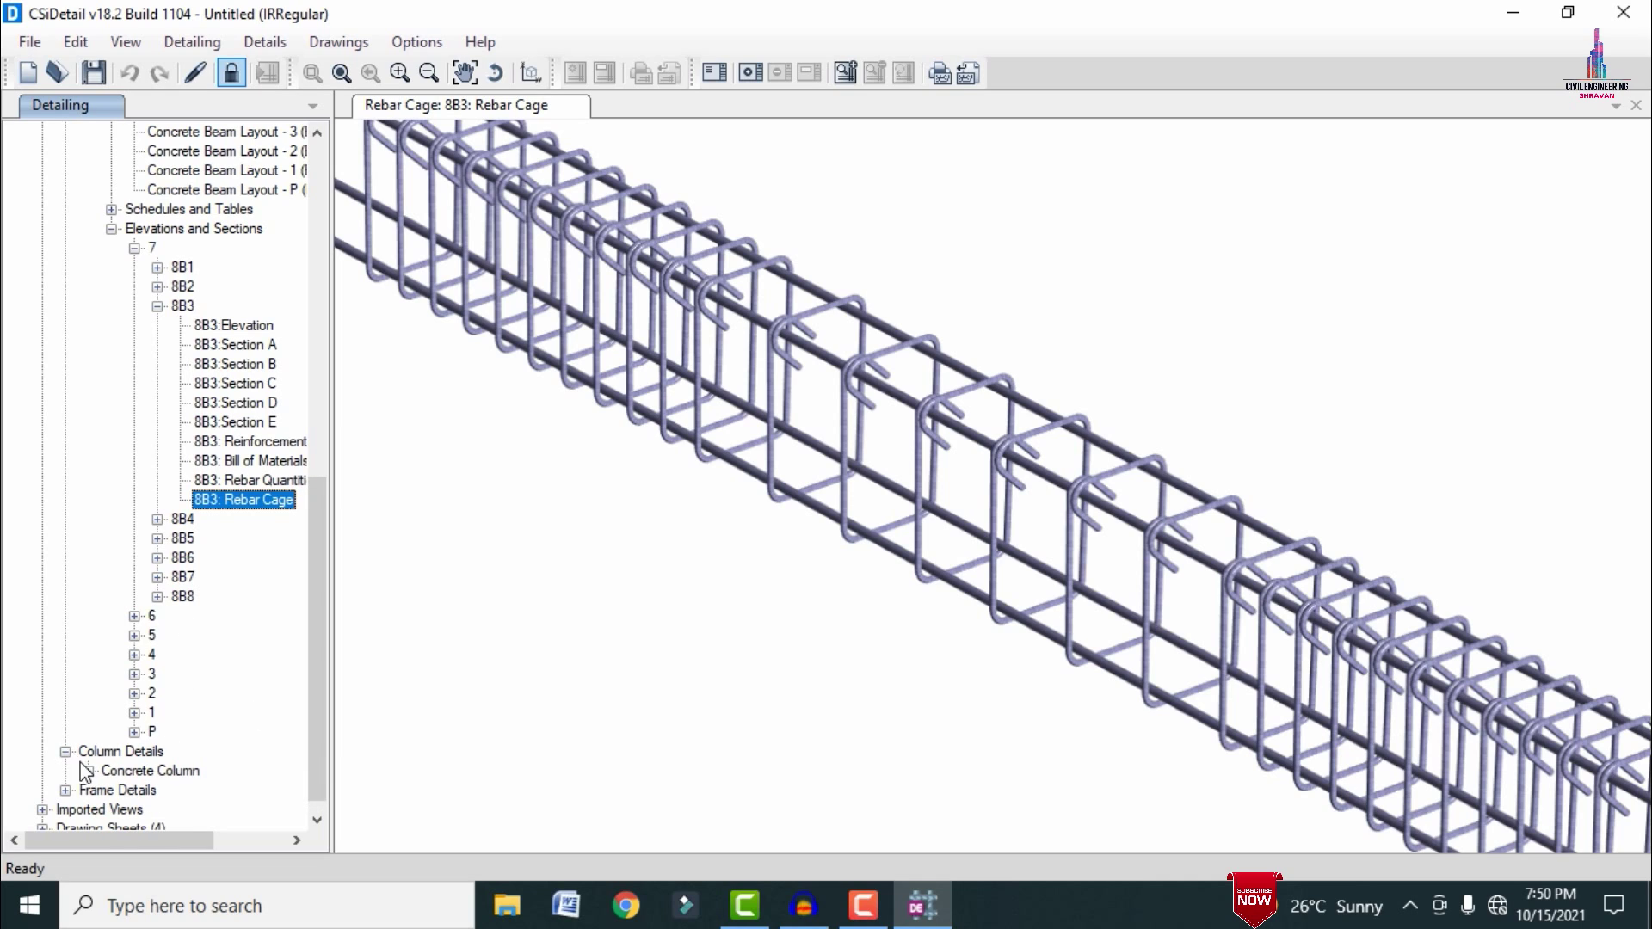
left_click(88, 771)
left_click(112, 809)
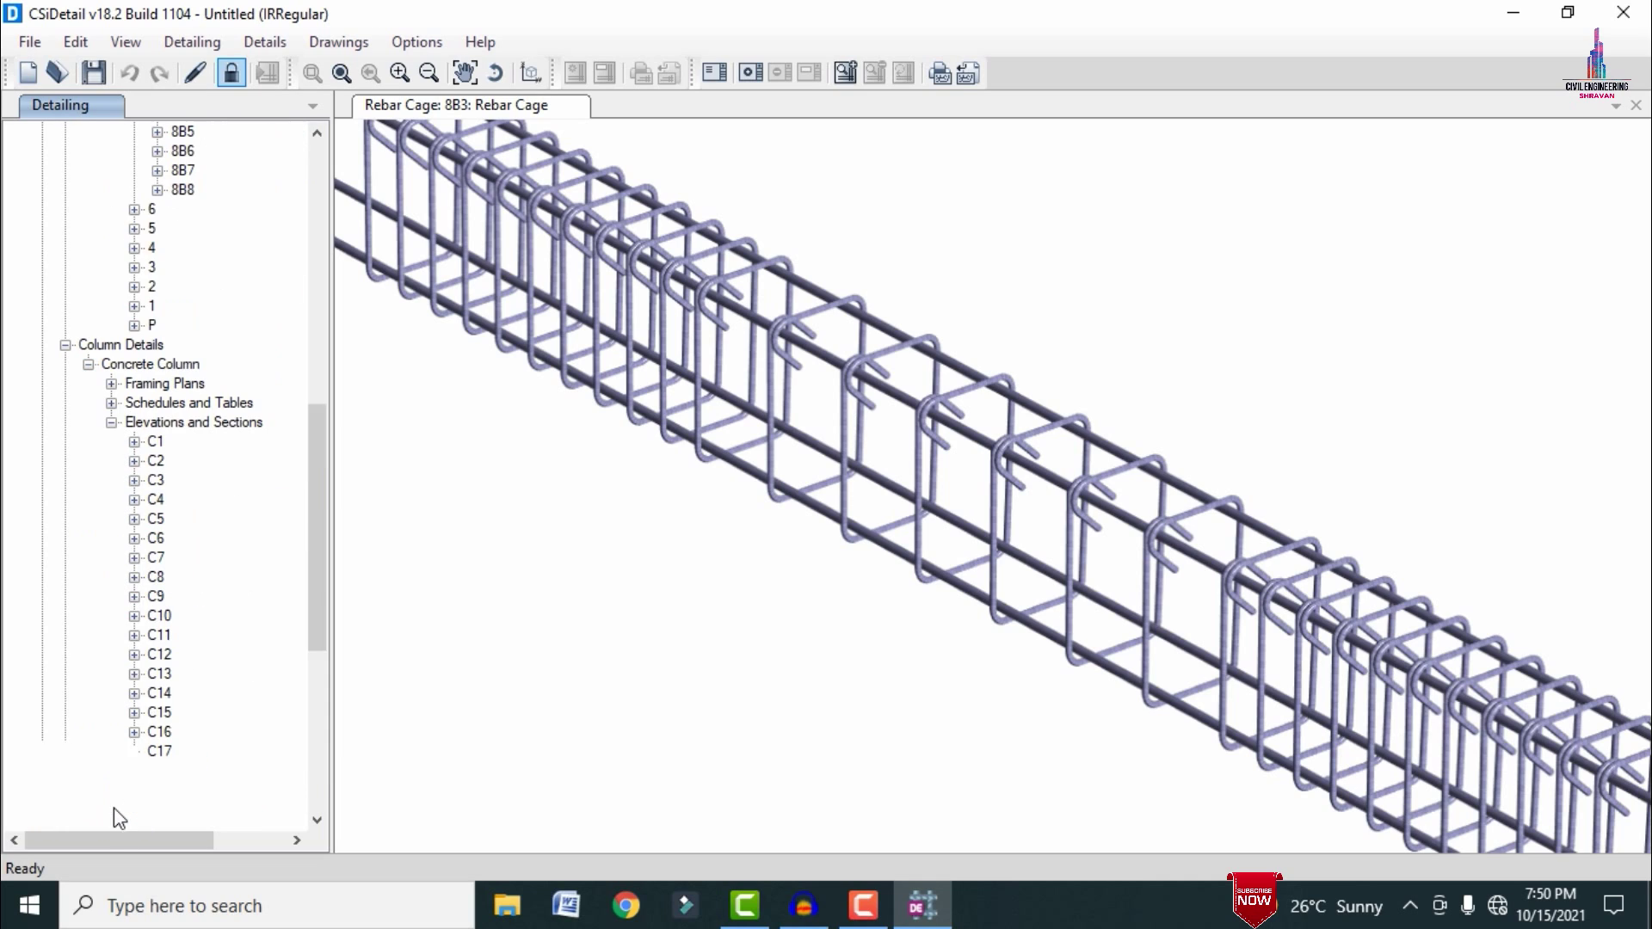
left_click(112, 385)
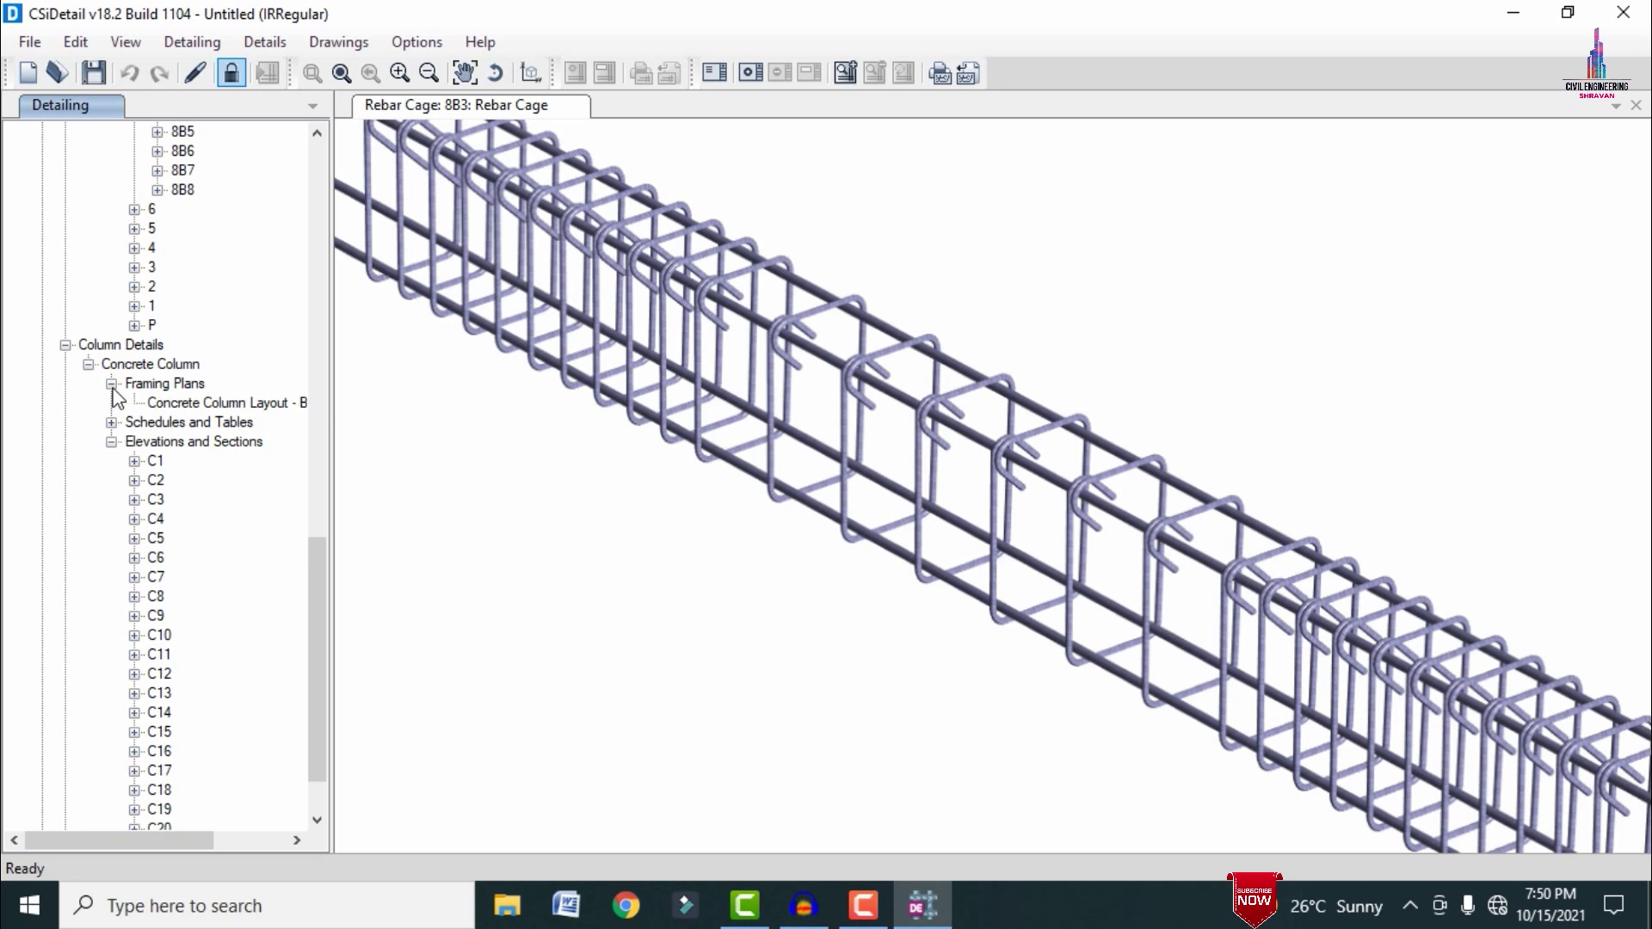
double_click(172, 403)
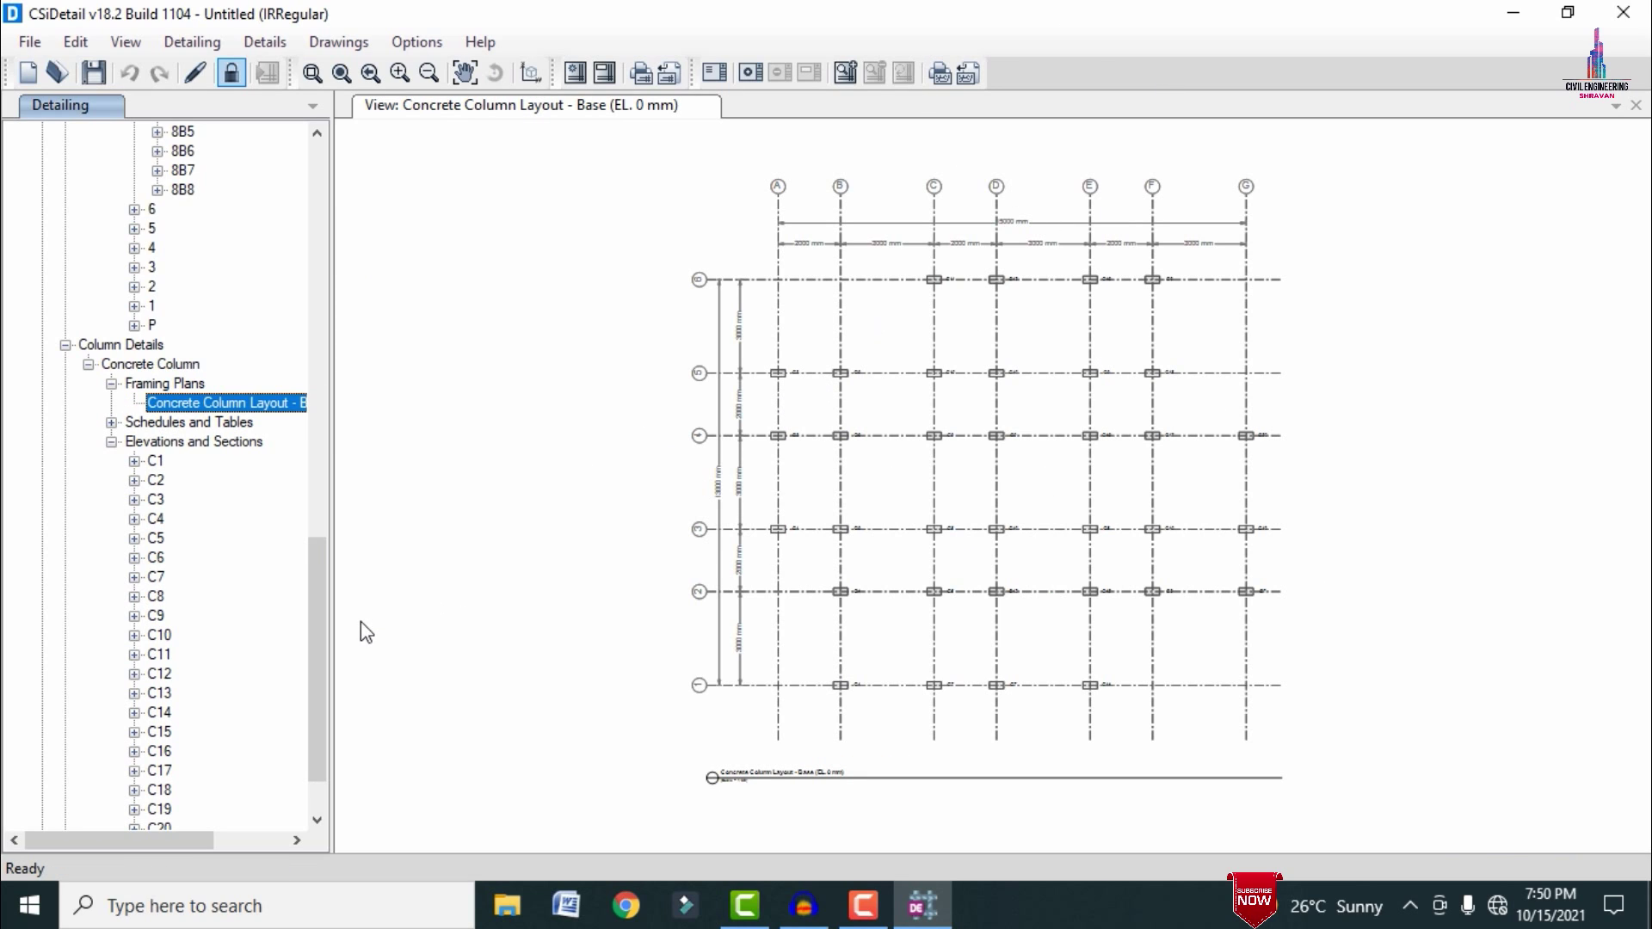
left_click(135, 559)
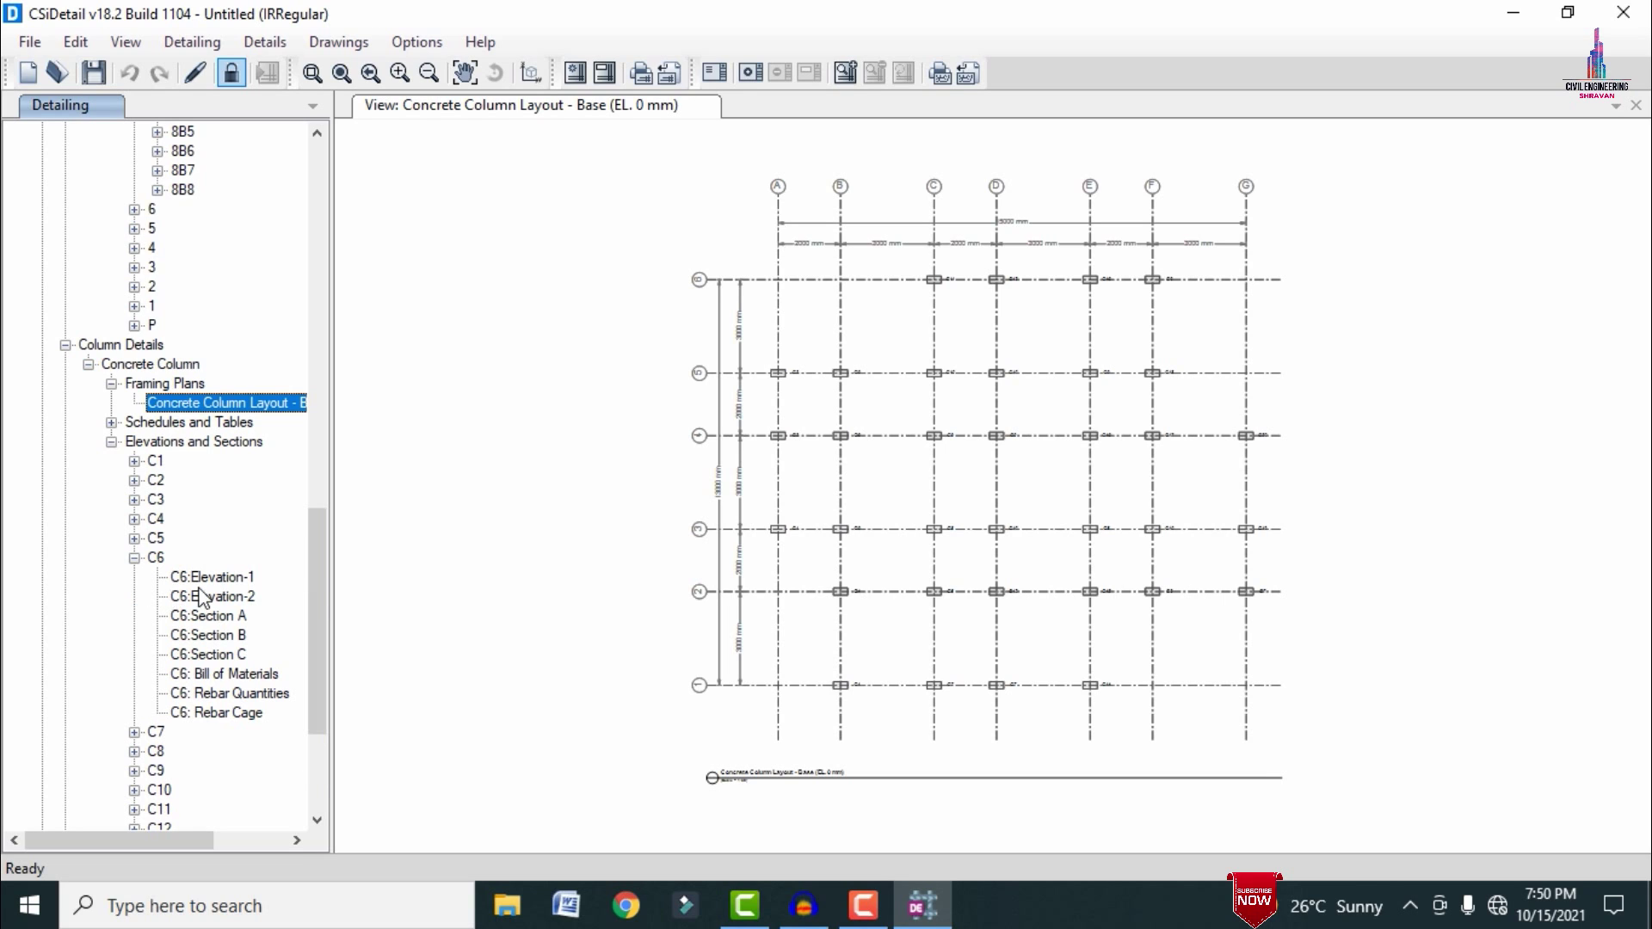
double_click(211, 616)
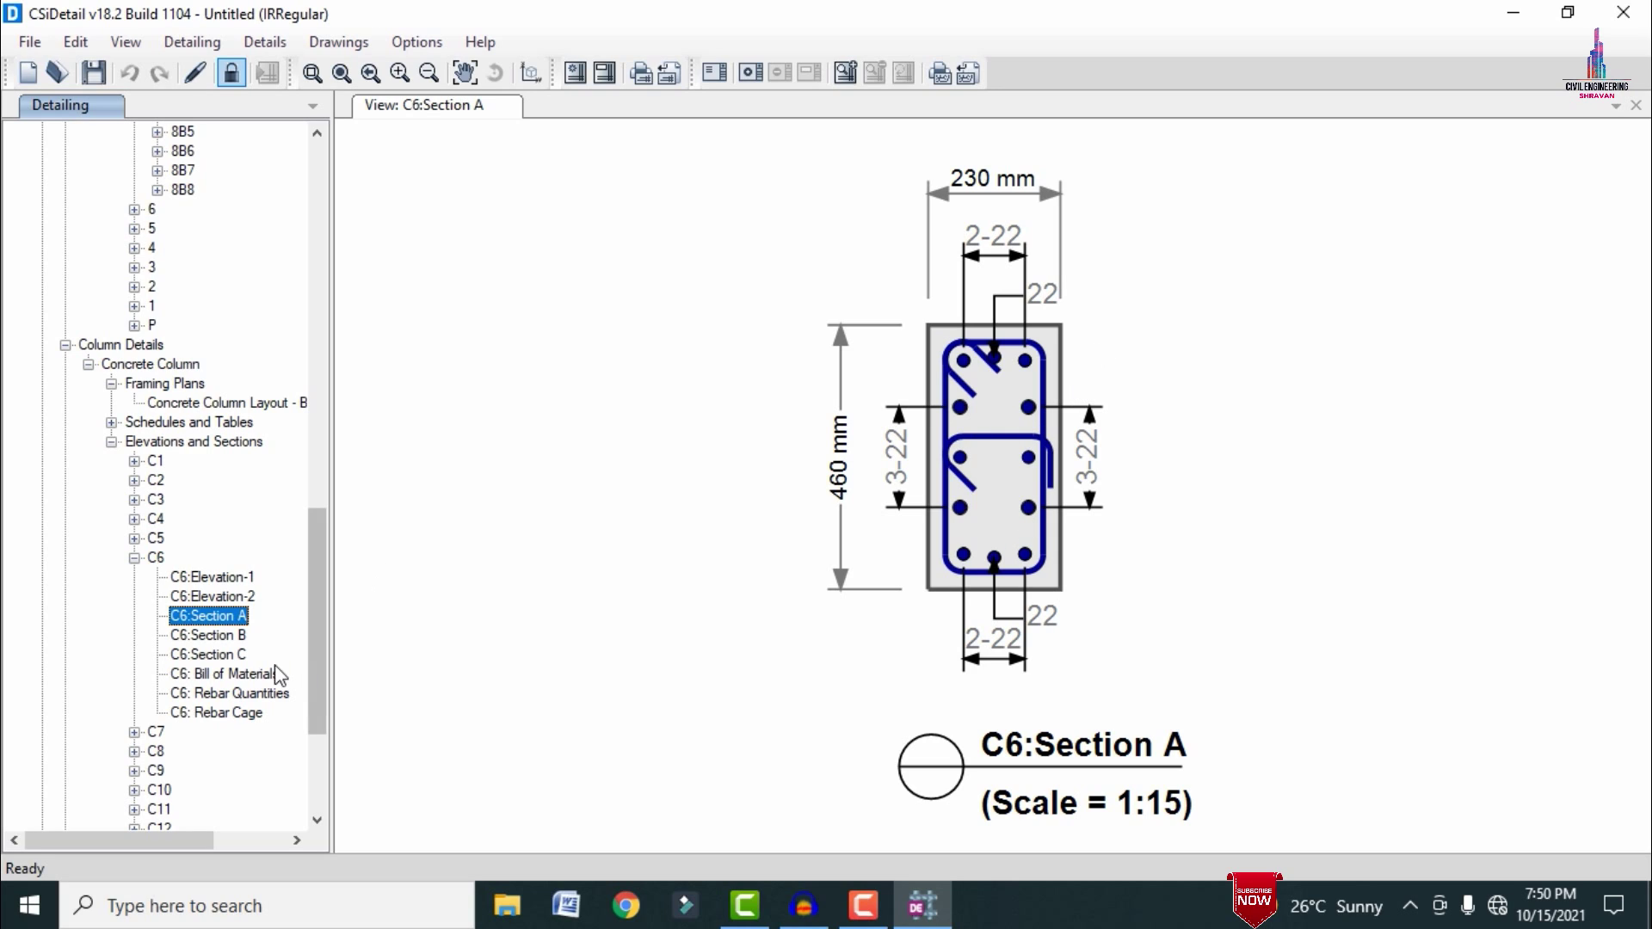
- Open C6's rebar cage and bring the whole column into view
double_click(212, 712)
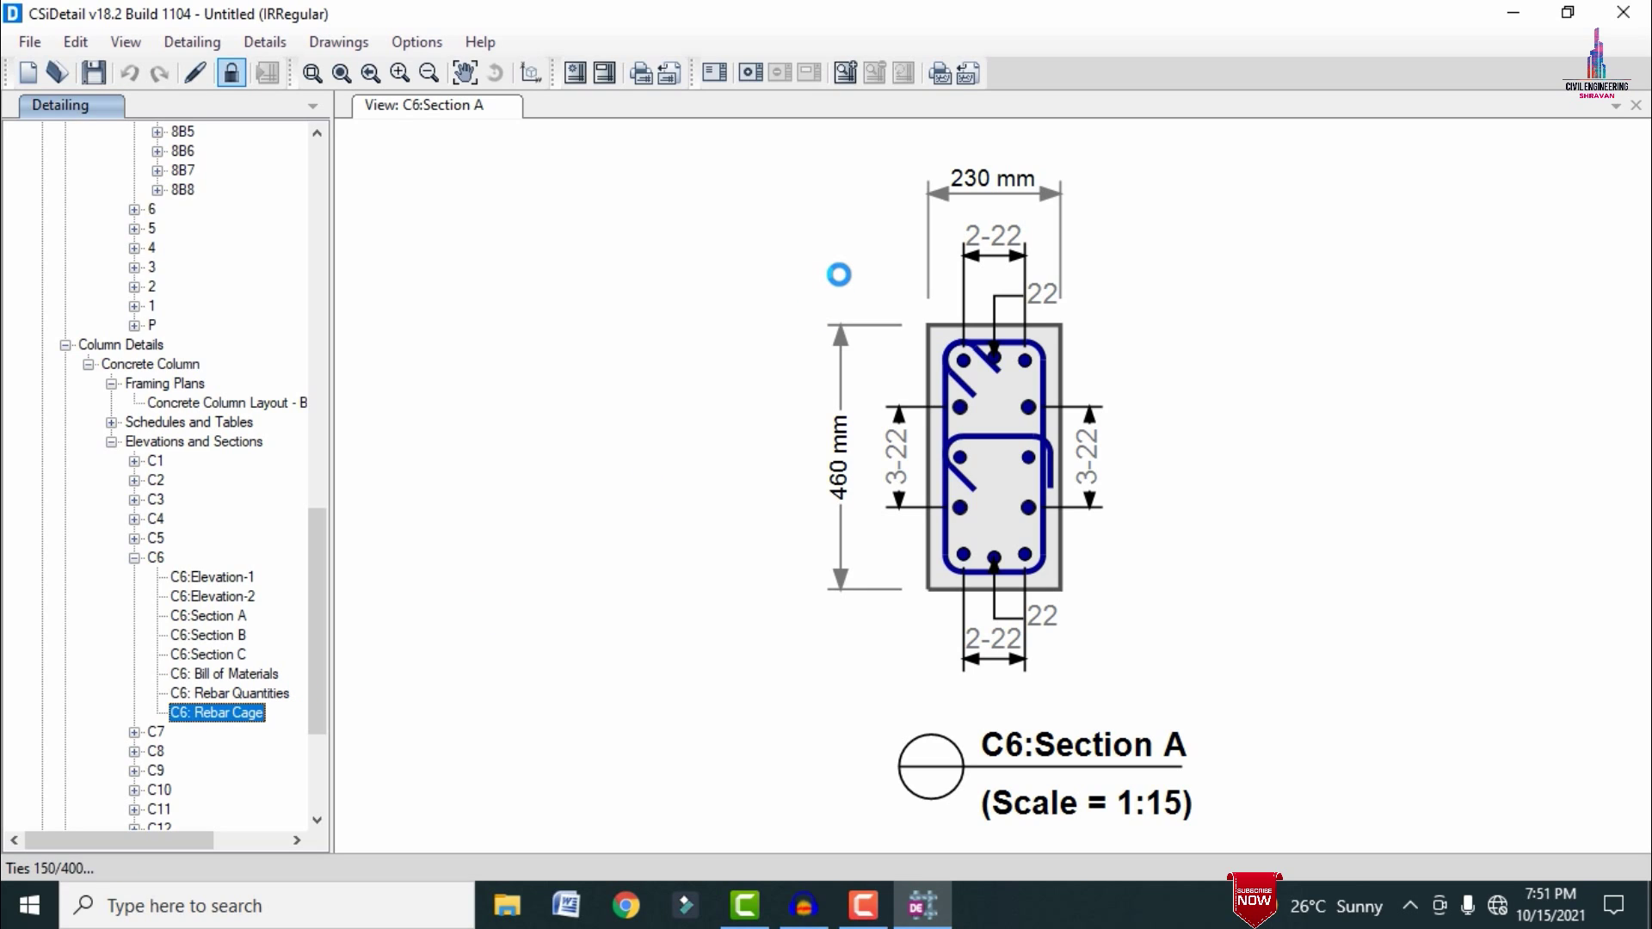
left_click(1014, 239)
scroll(989, 404, "down", 5)
- Zoom in and orbit the C6 cage to inspect its ties around the vertical bars
left_click(399, 75)
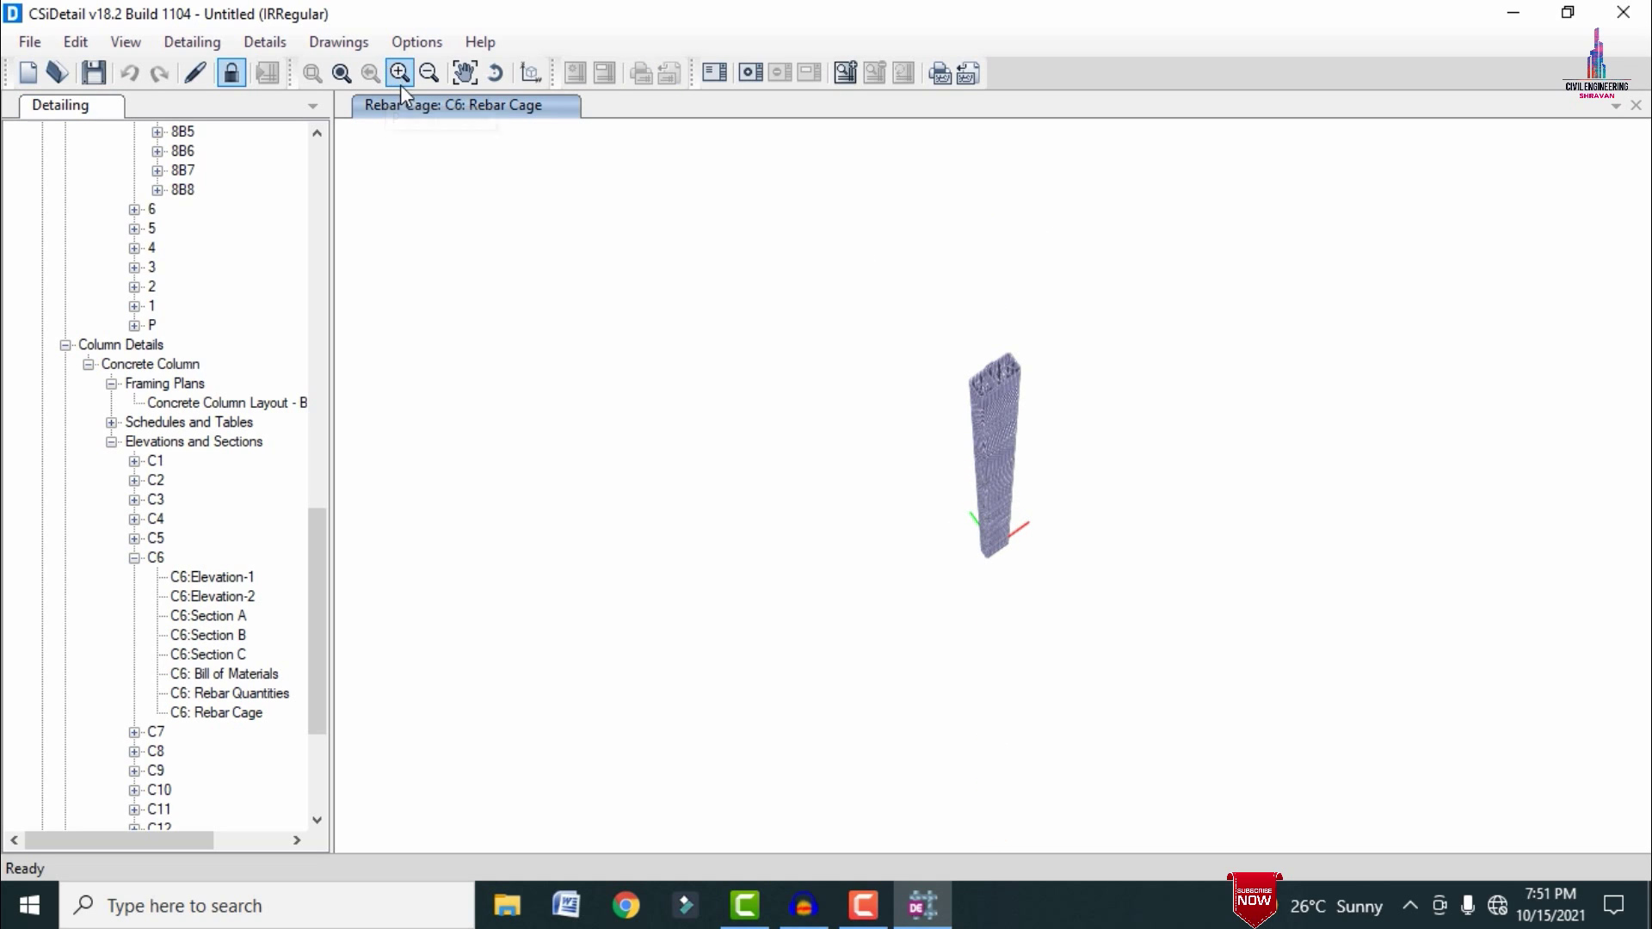
left_click(400, 76)
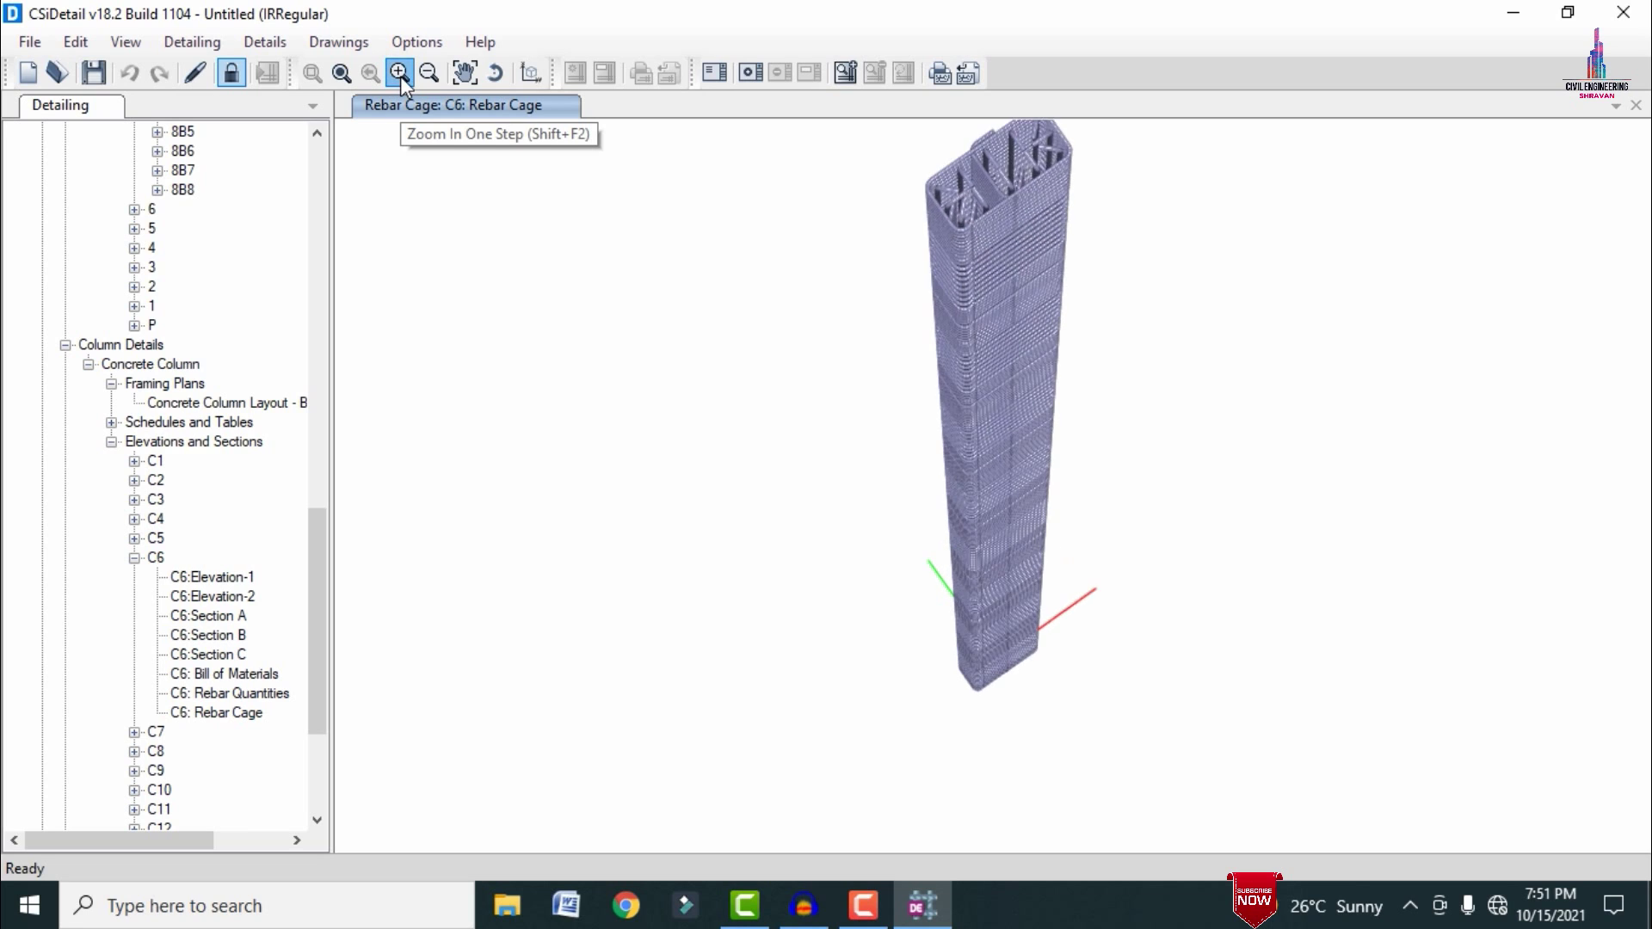
scroll(1015, 207, "down", 5)
left_click_drag(1013, 227, 1017, 236)
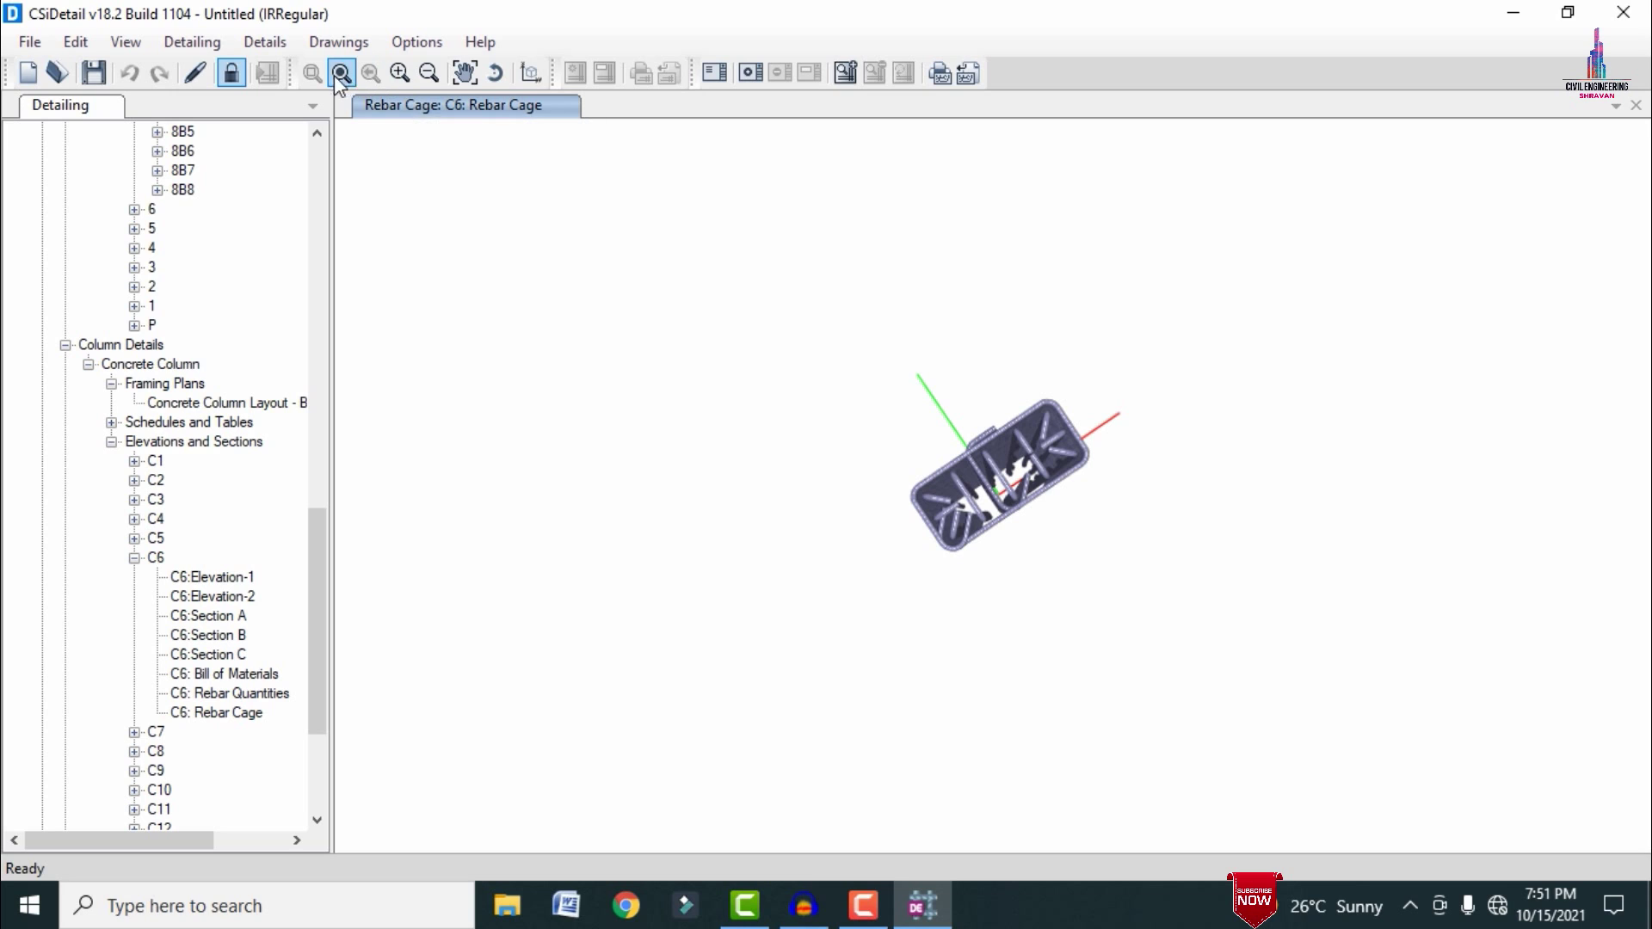
left_click(398, 76)
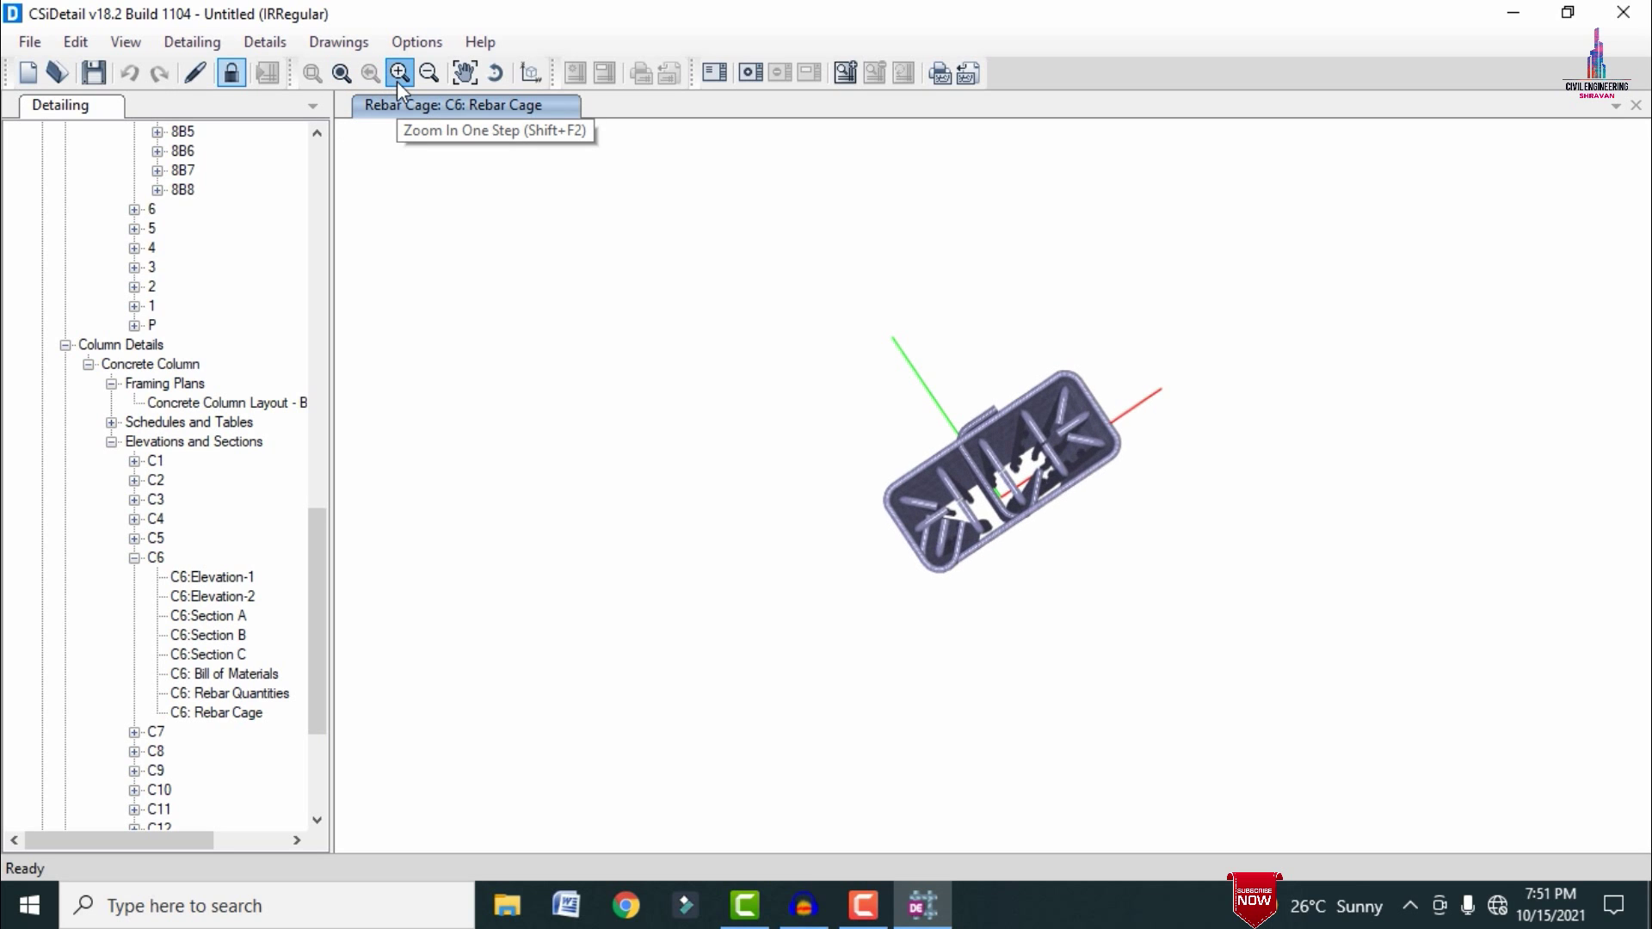